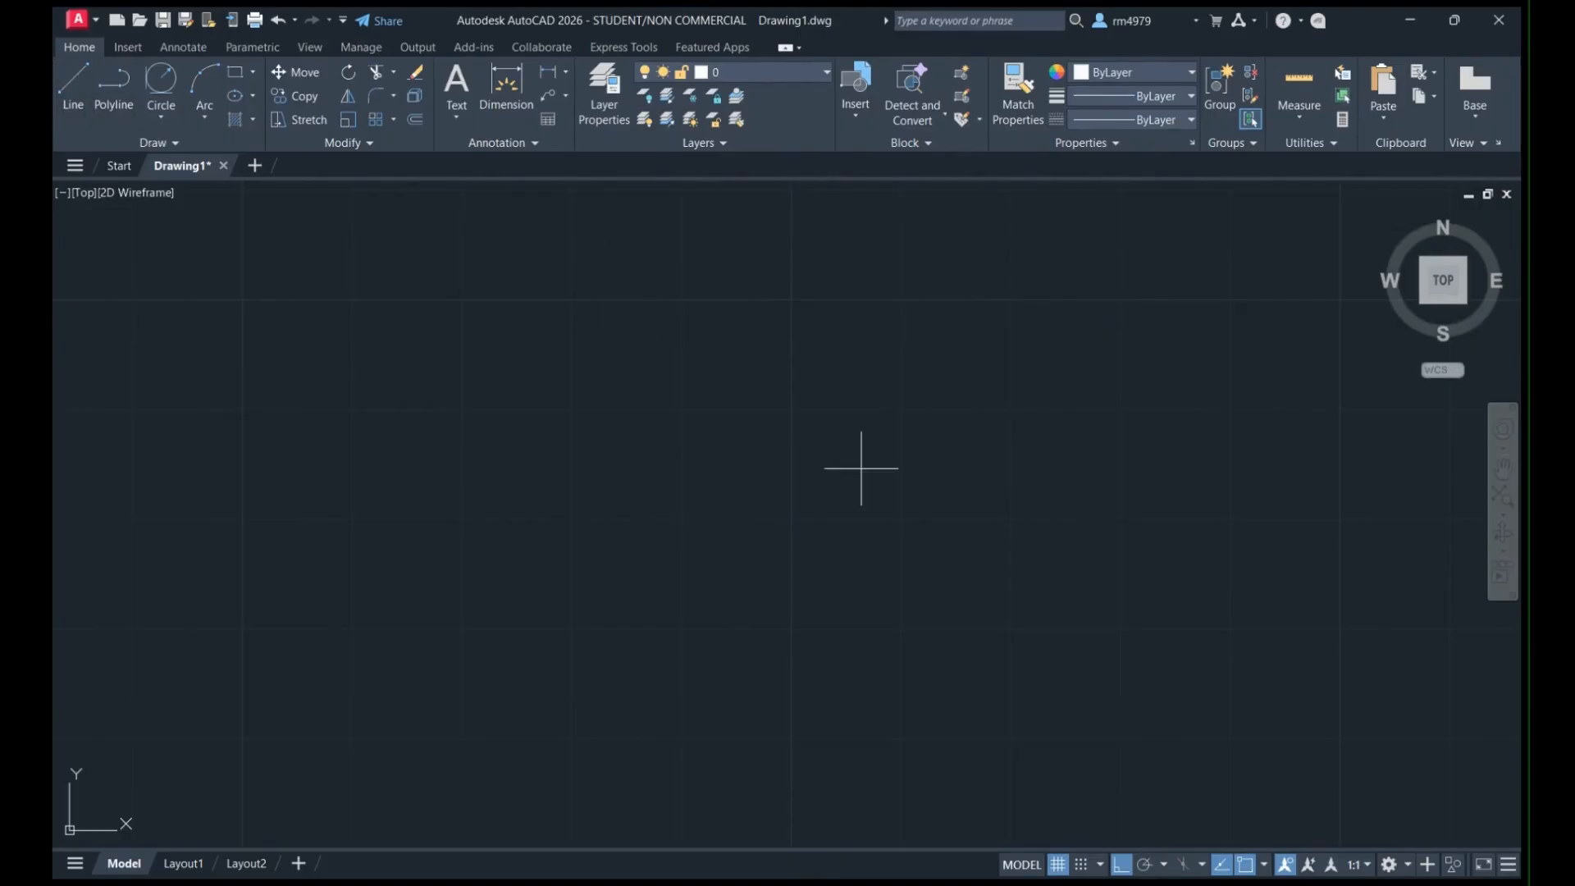
Draw an open outline of connected lines forming the left, bottom and right edges plus a shorter top edge stopping before the left corner.
left_click(293, 296)
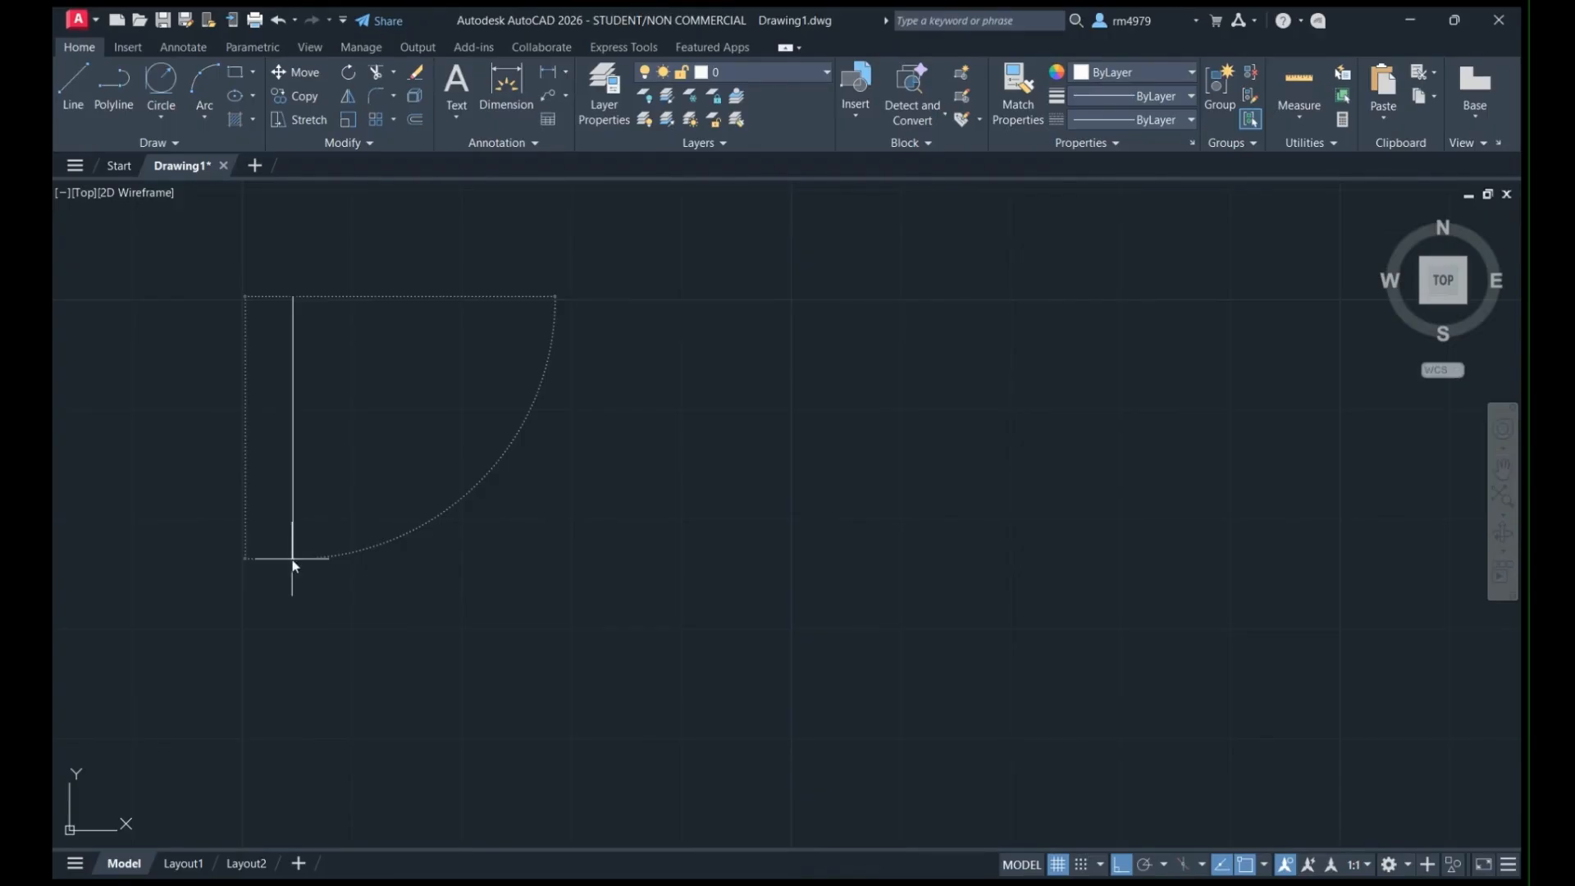
left_click(293, 558)
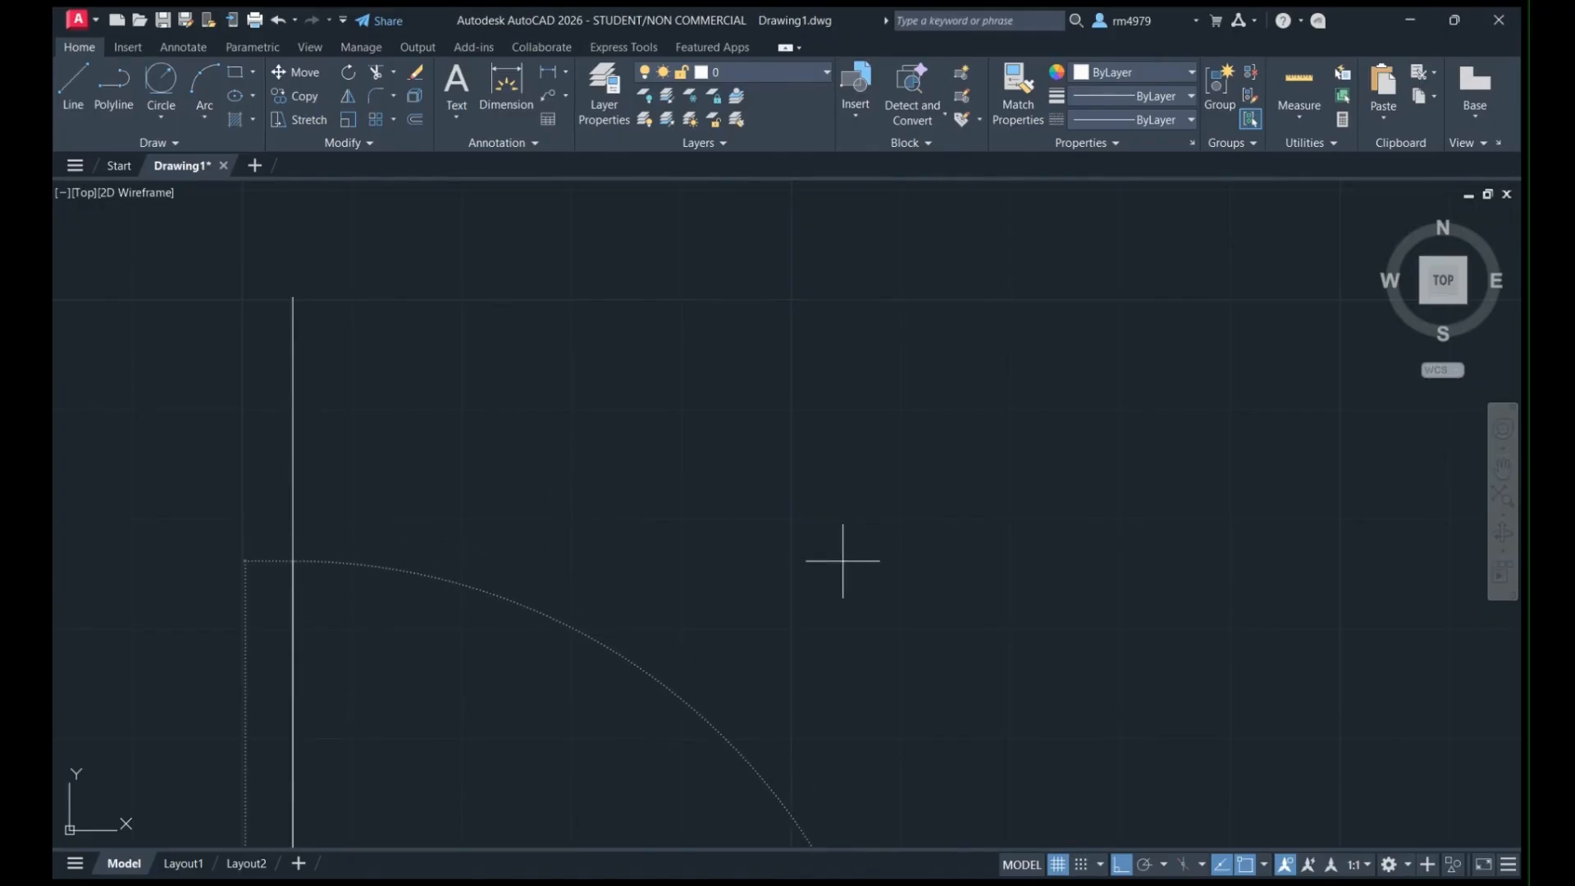
scroll(605, 423, "down", 3)
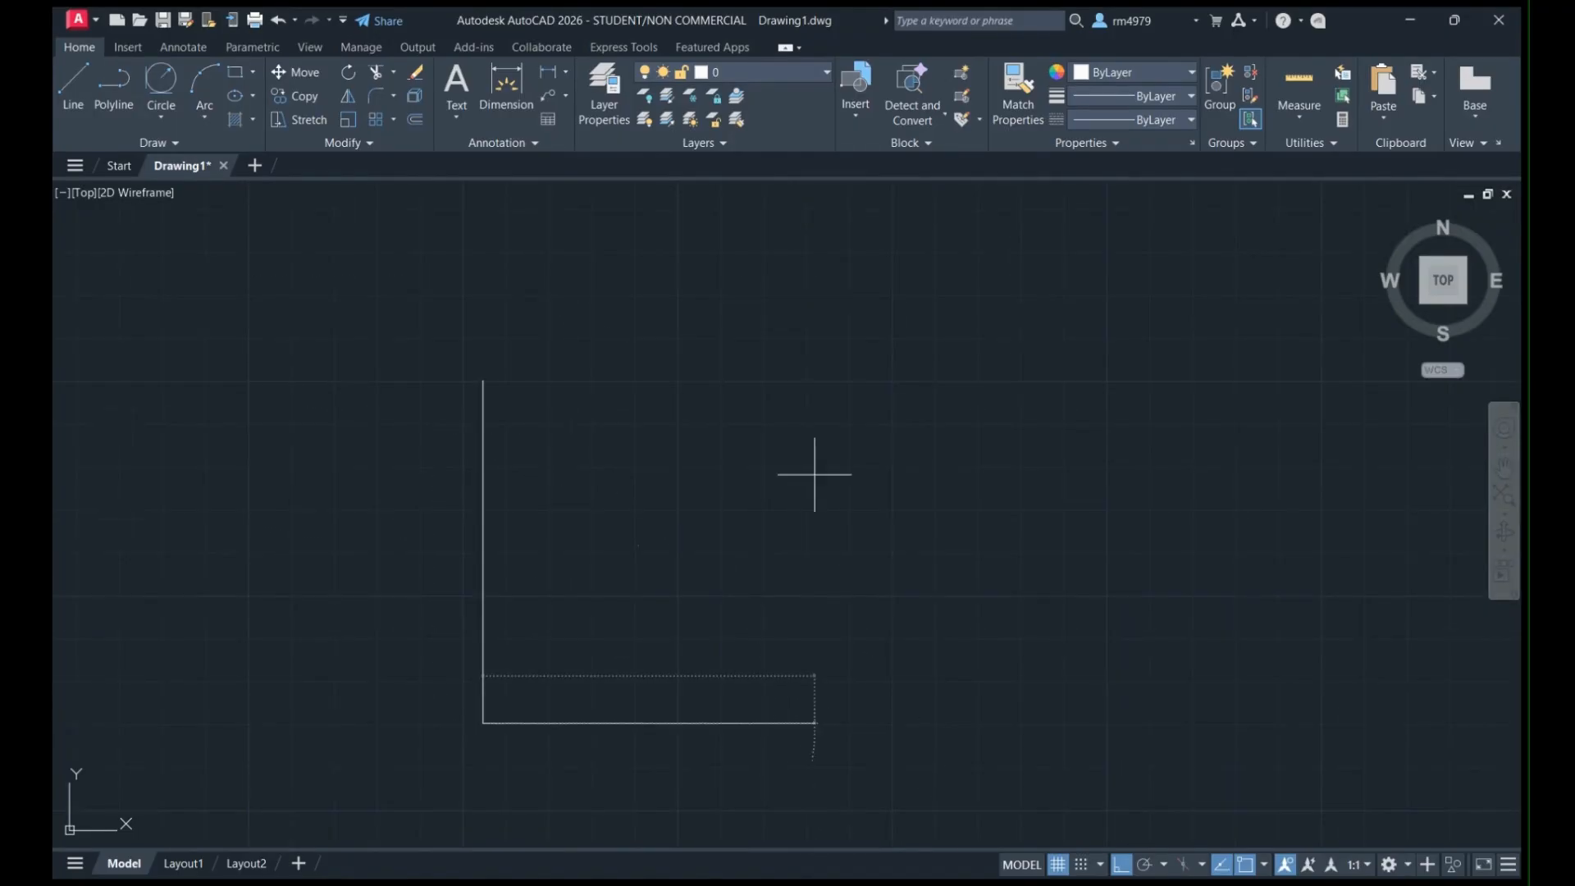
scroll(801, 475, "down", 2)
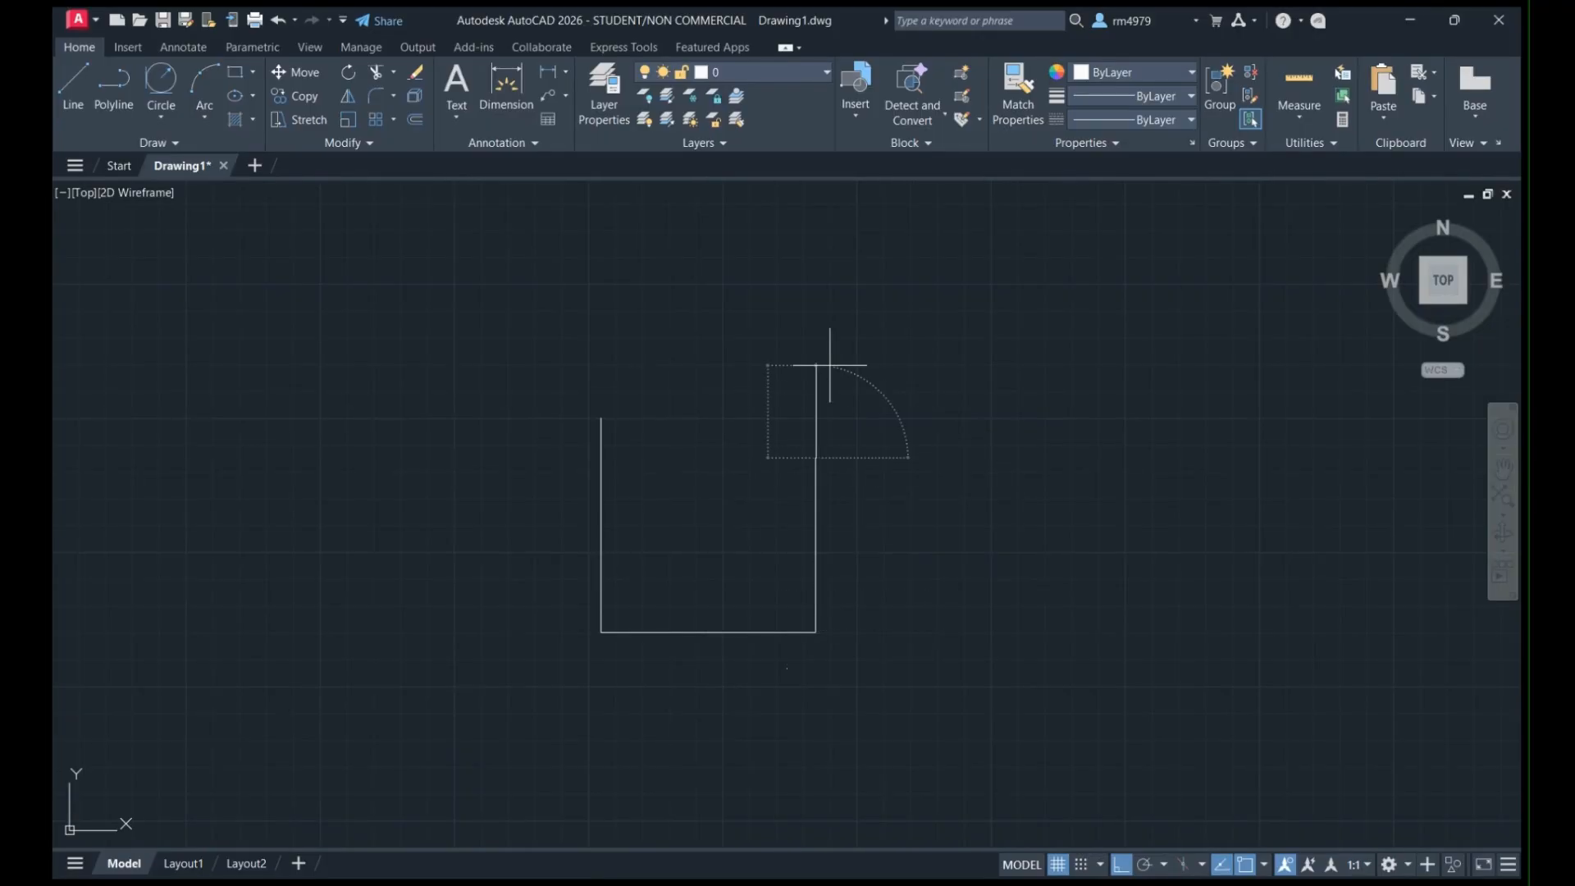
key("Return")
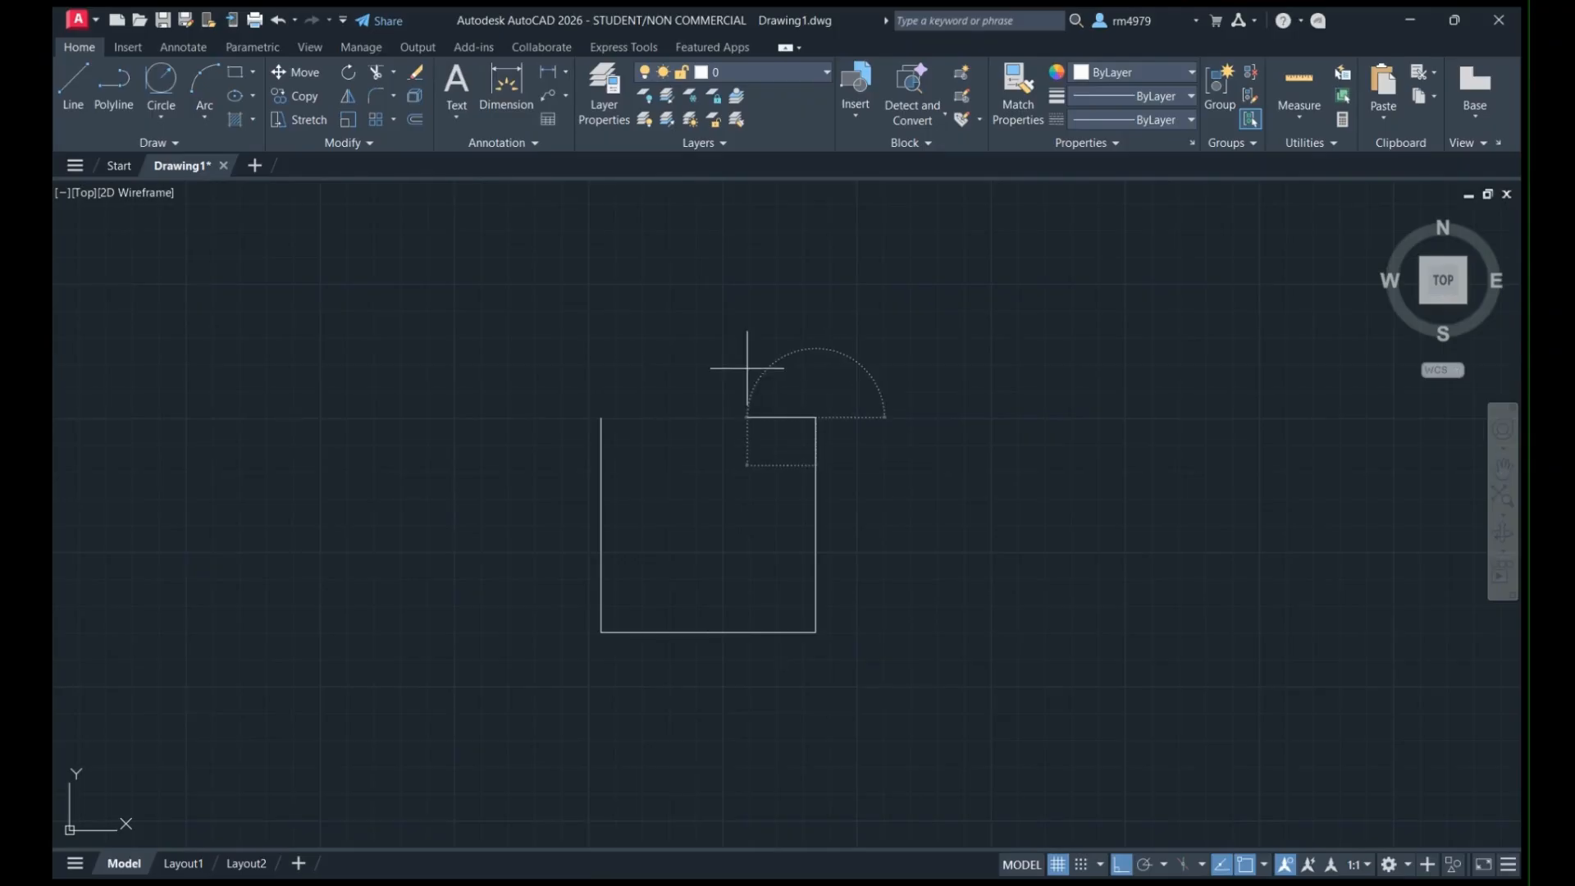
key("Return")
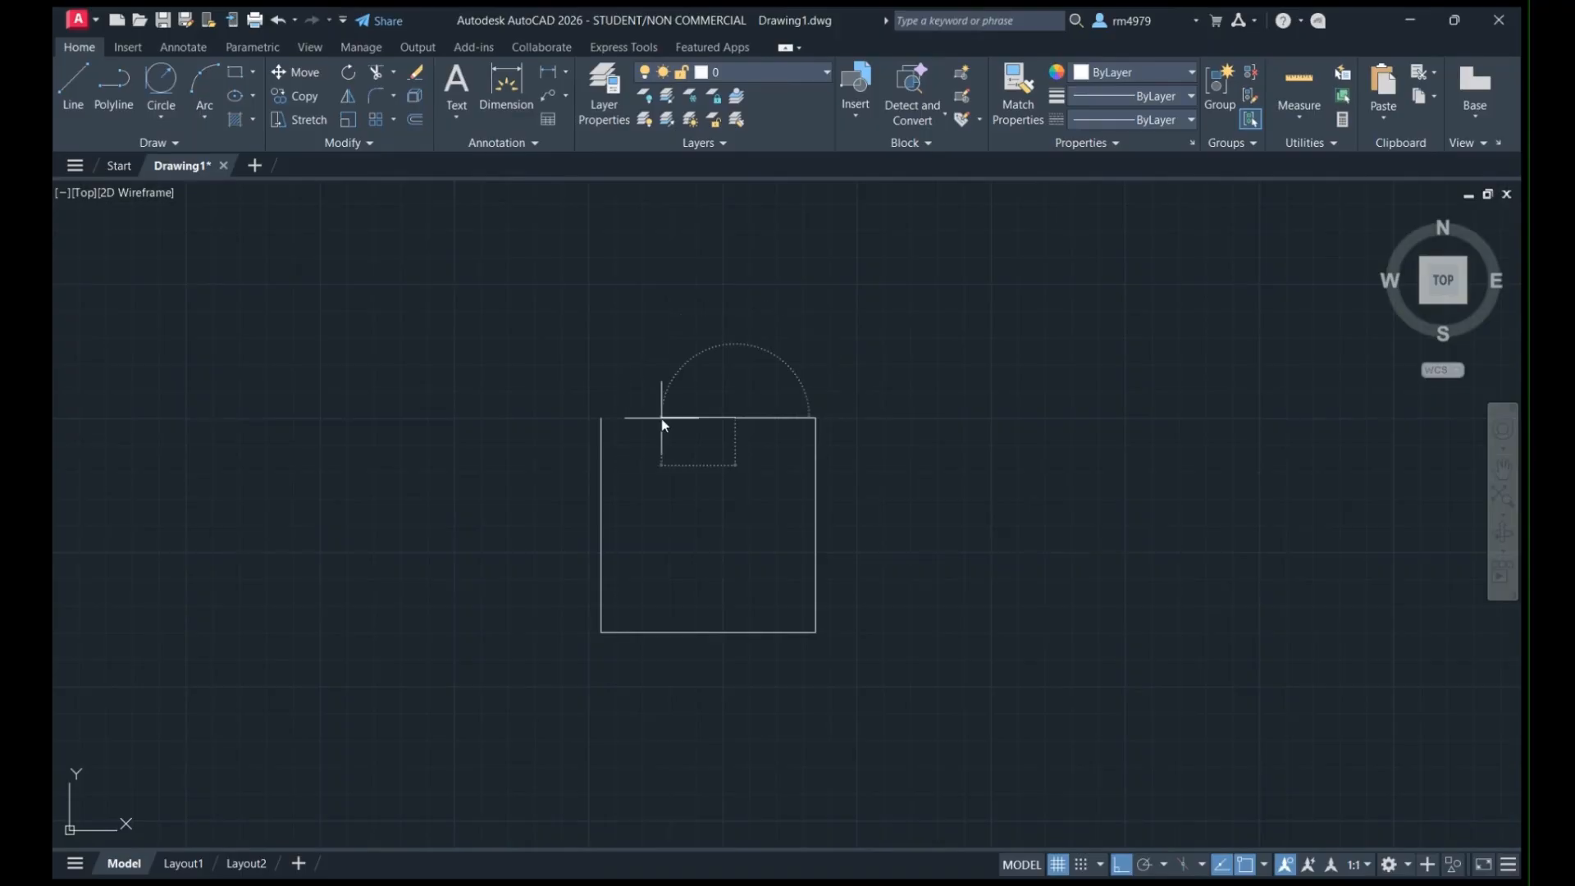
scroll(661, 419, "up", 2)
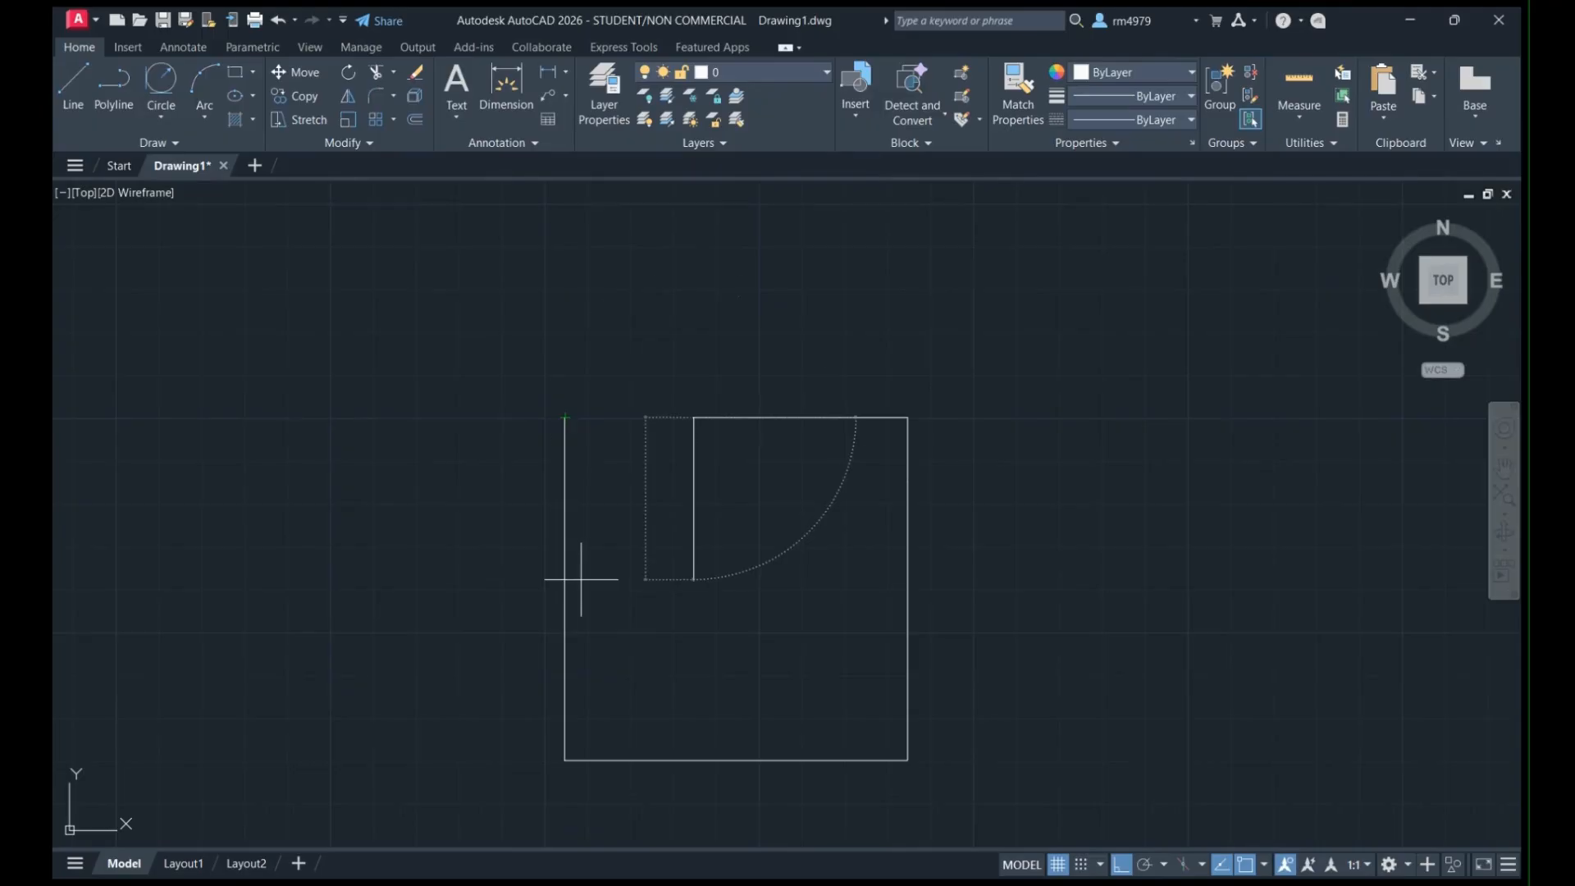
key("Escape")
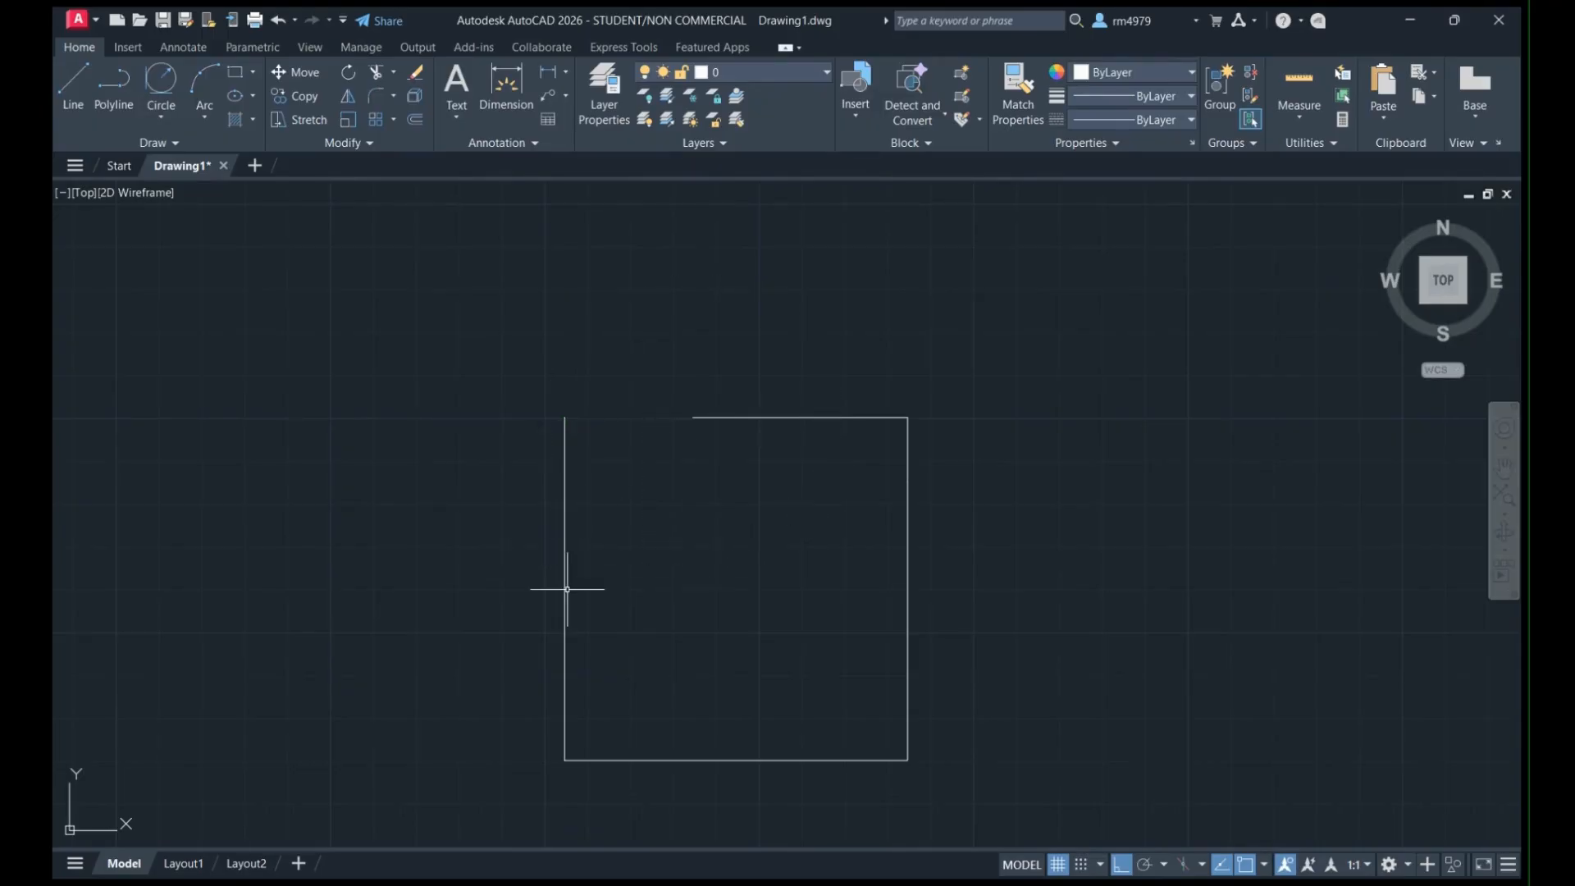
Cut the upper-left corner with a line up from the left edge's midpoint and a diagonal to the top edge's end, deleting the original left edge.
left_click(67, 86)
left_click(564, 587)
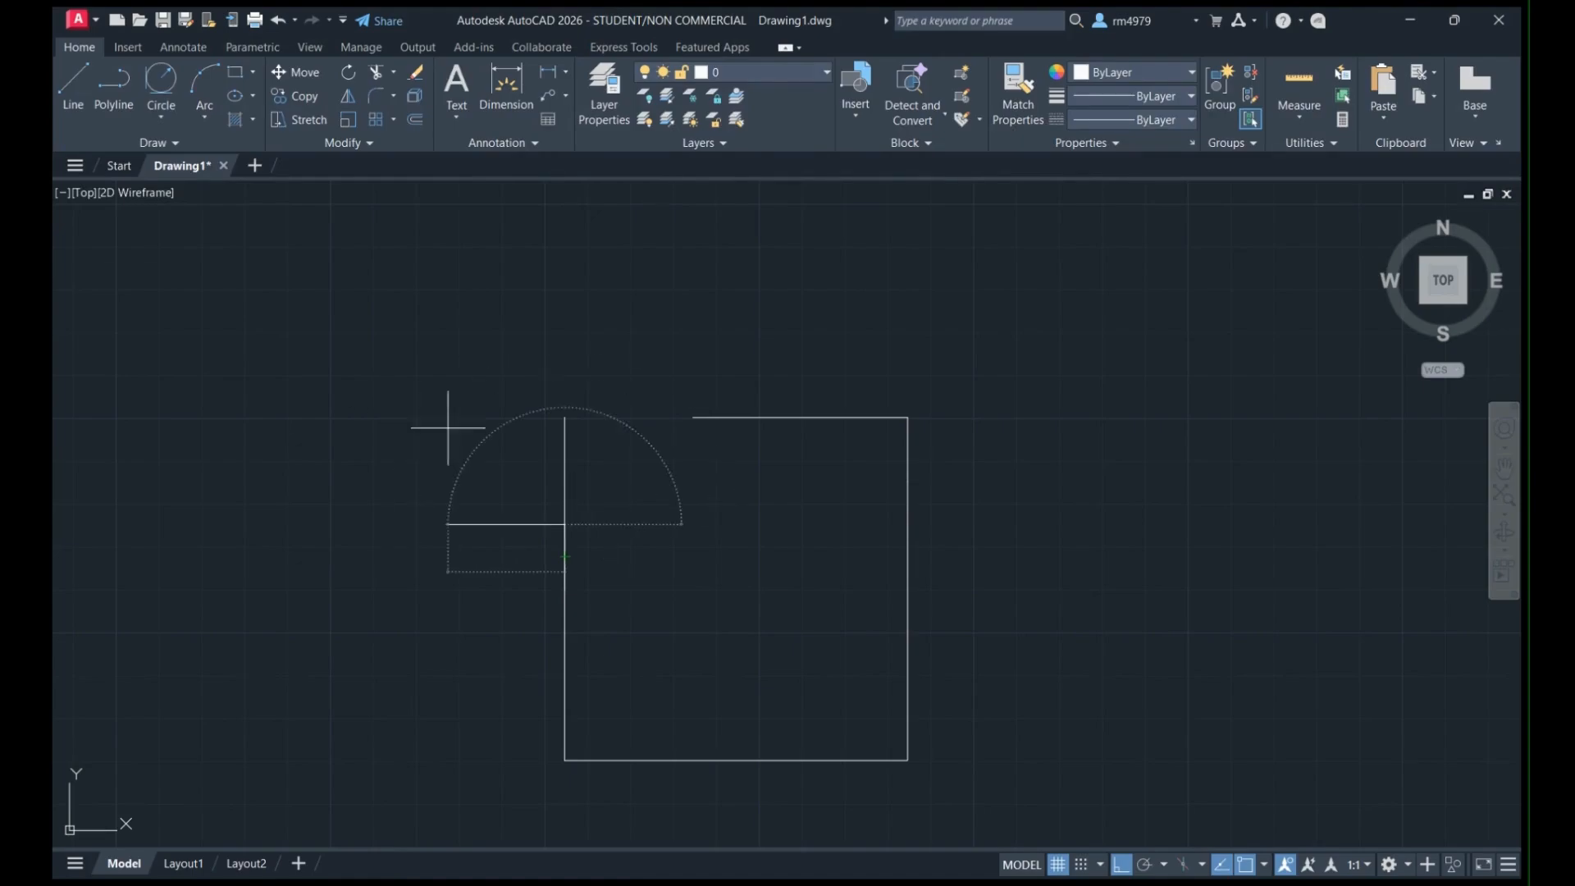
left_click(694, 418)
key("Escape")
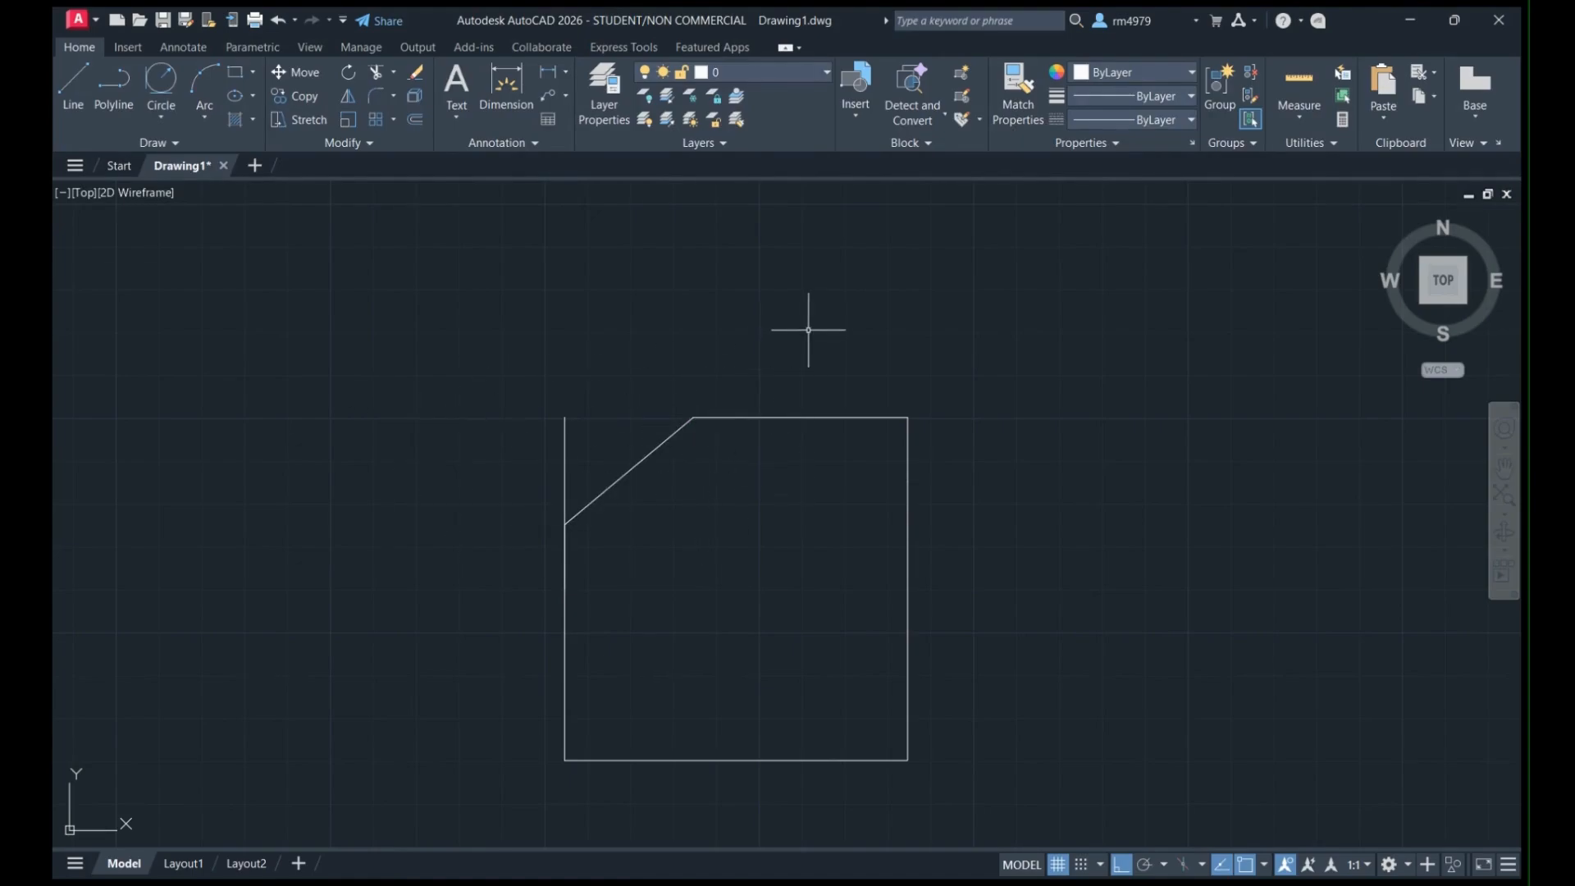
left_click(565, 452)
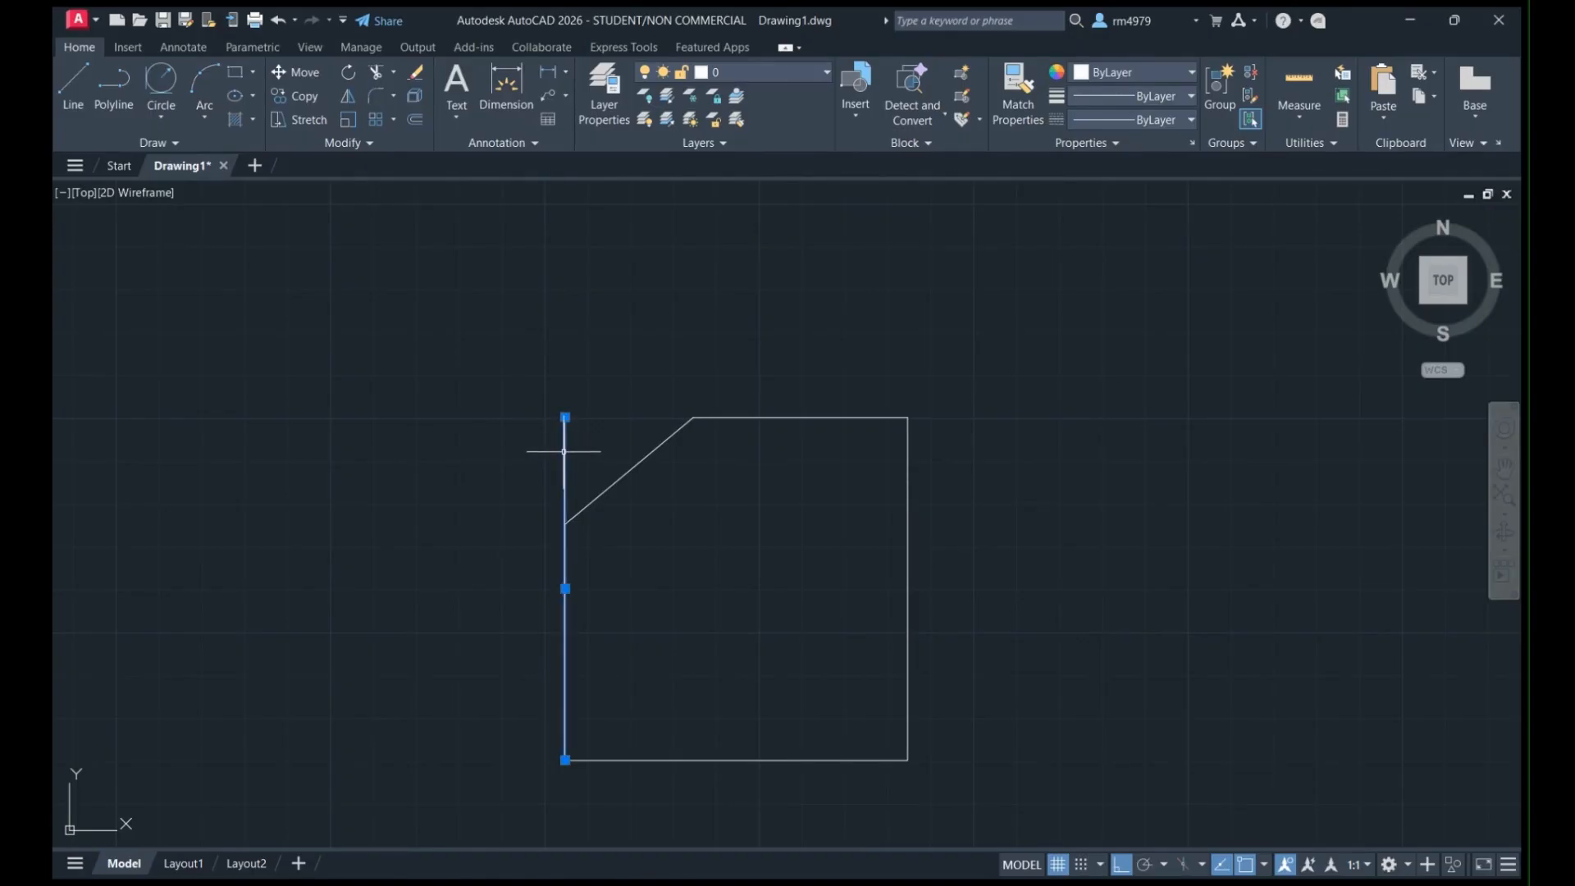
key("Delete")
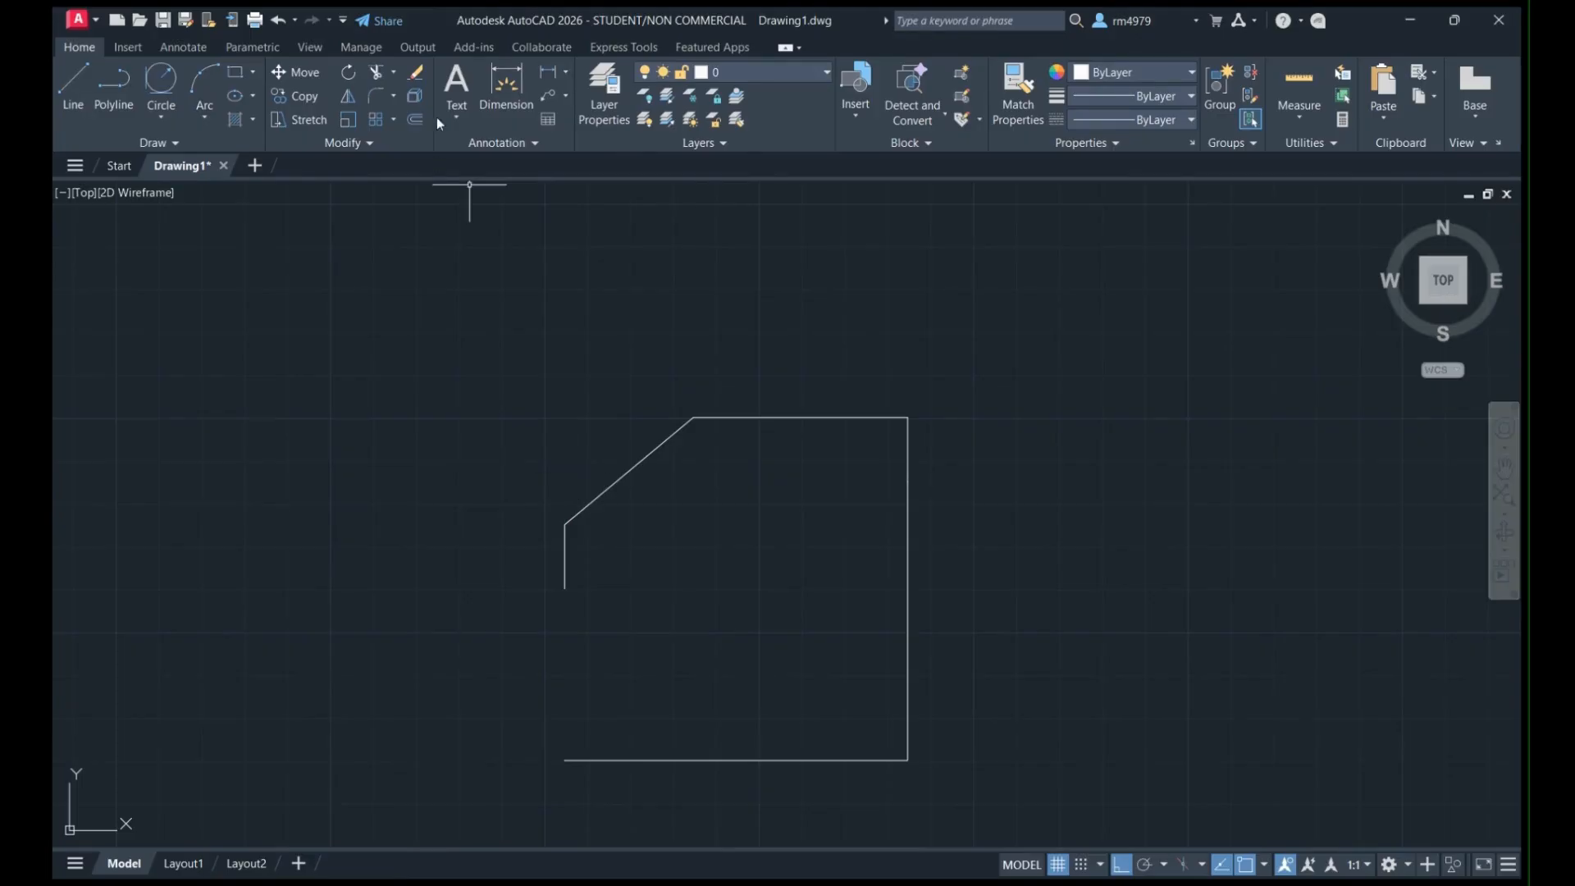
Draw a short vertical line downward from the open lower end of the remaining left edge.
left_click(82, 86)
left_click(565, 588)
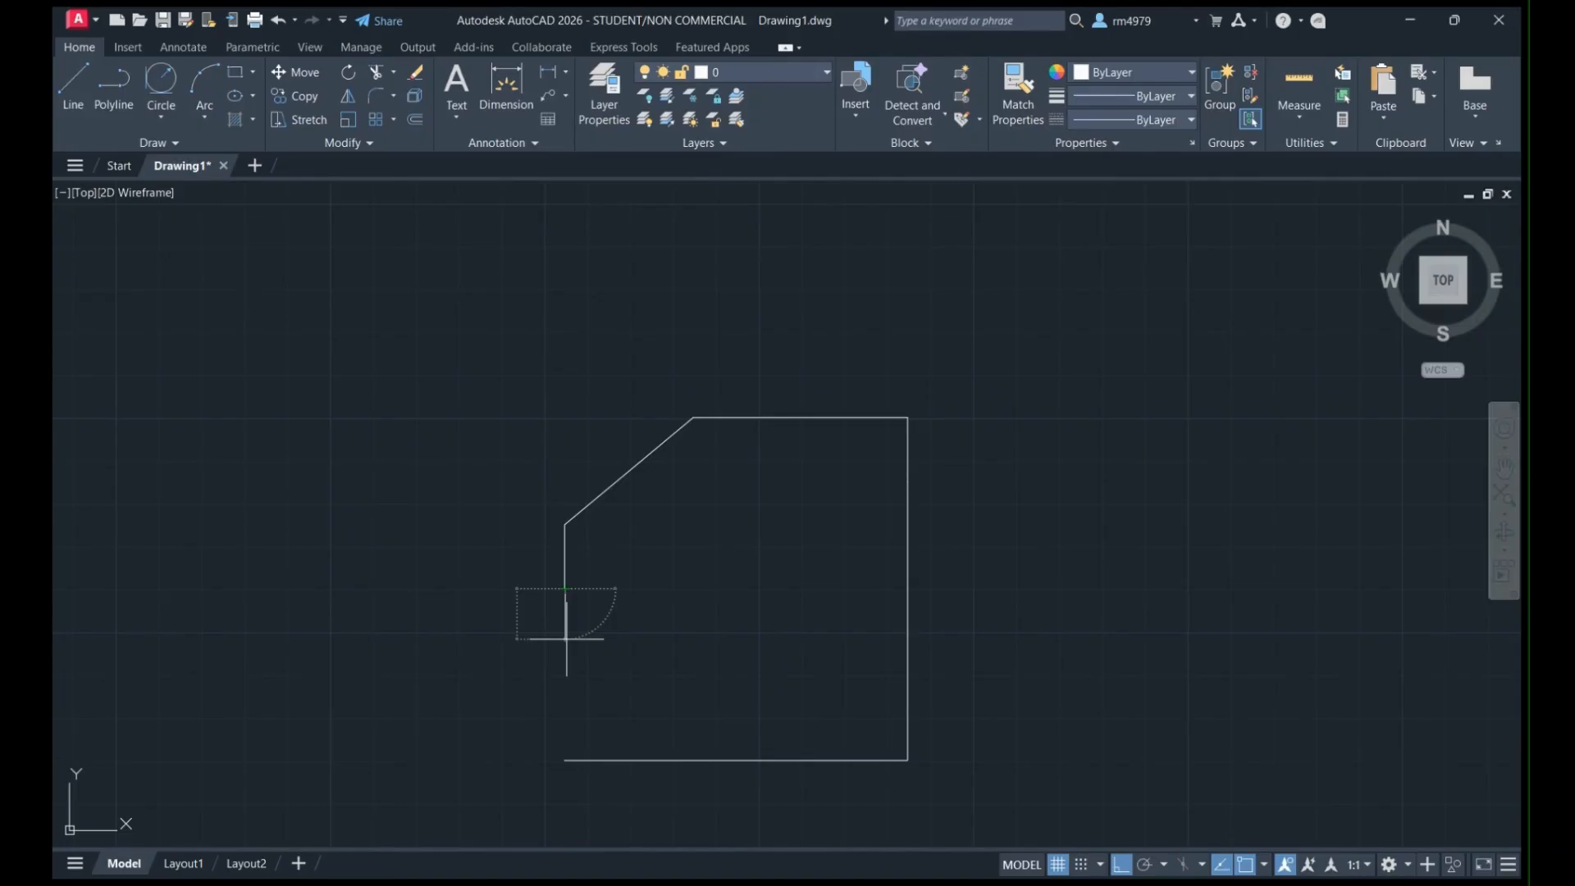
key("Return")
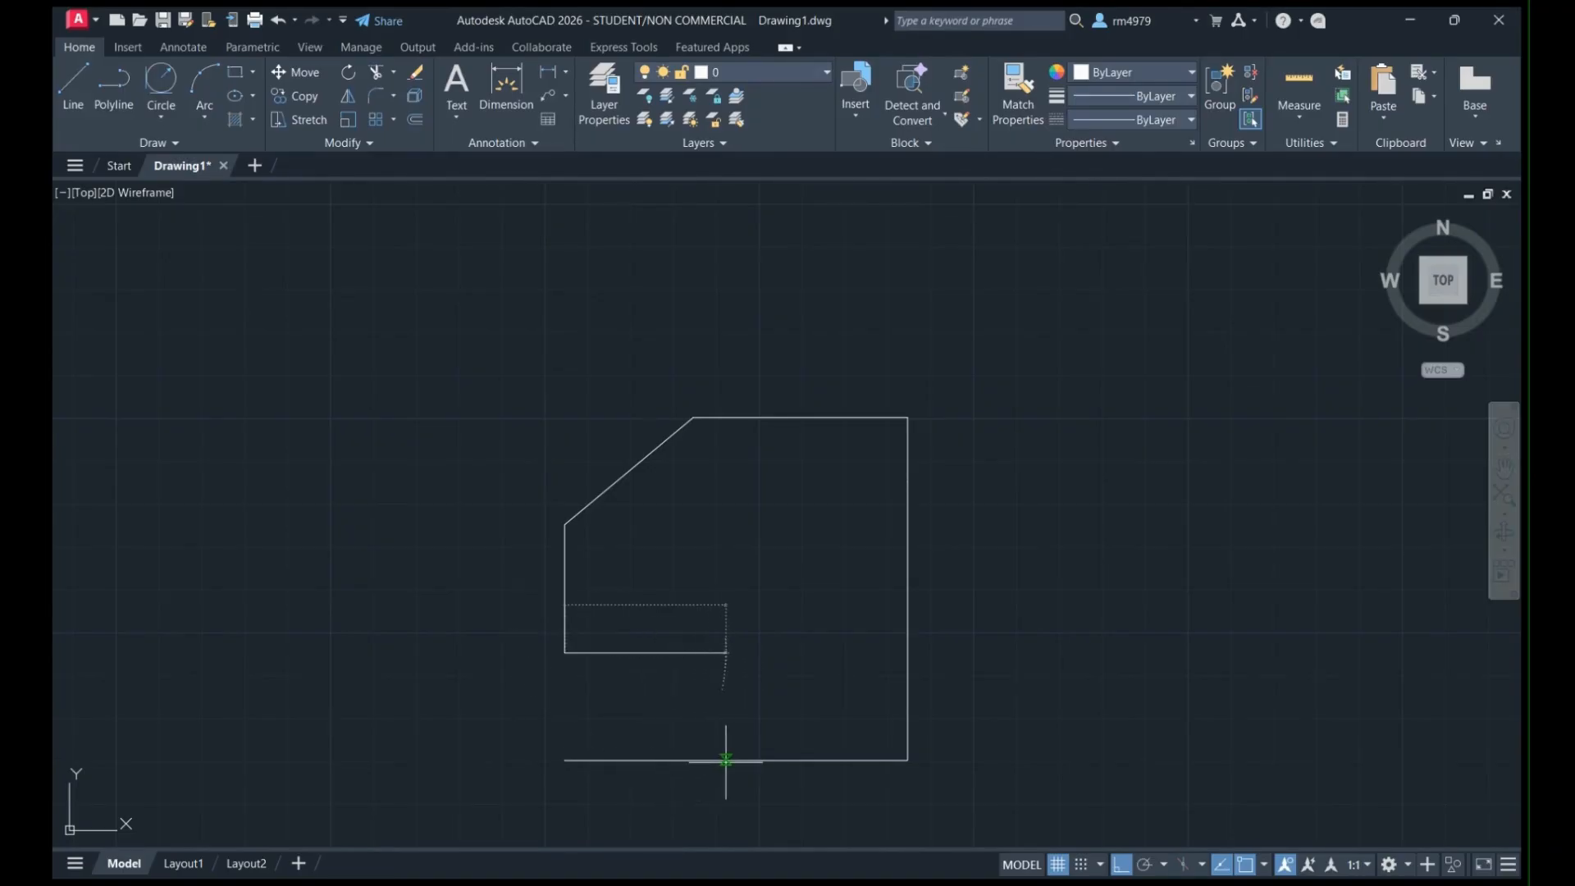
key("Escape")
Cut the lower-left corner with a 10-unit line left from the bottom edge's midpoint and a diagonal to the left edge, deleting the leftover bottom segment.
left_click(73, 88)
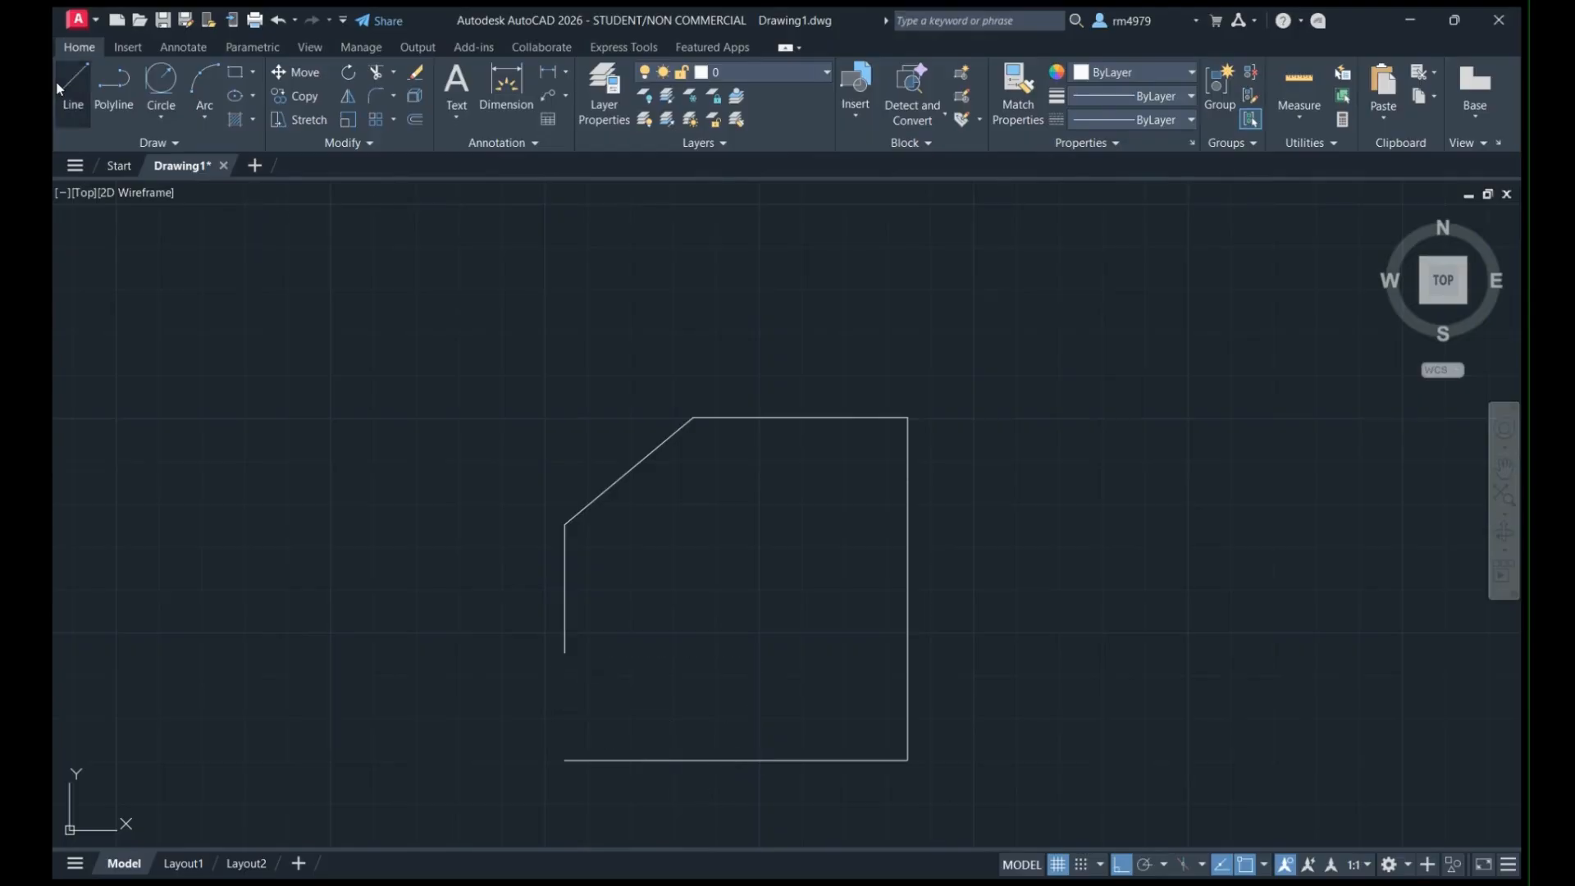
left_click(737, 760)
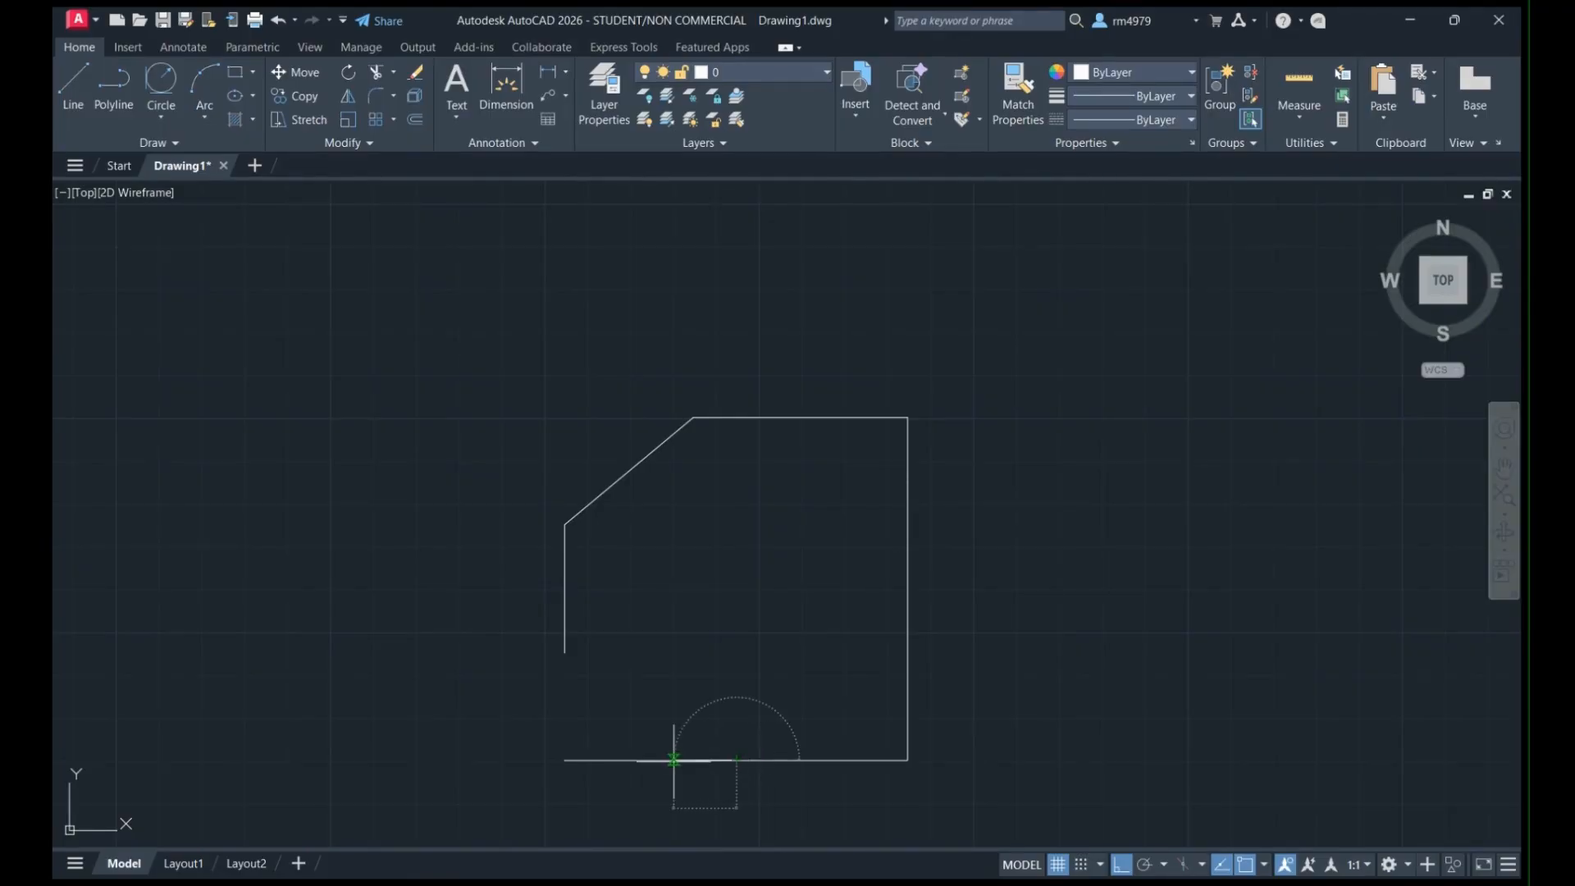
type("10")
key("Return")
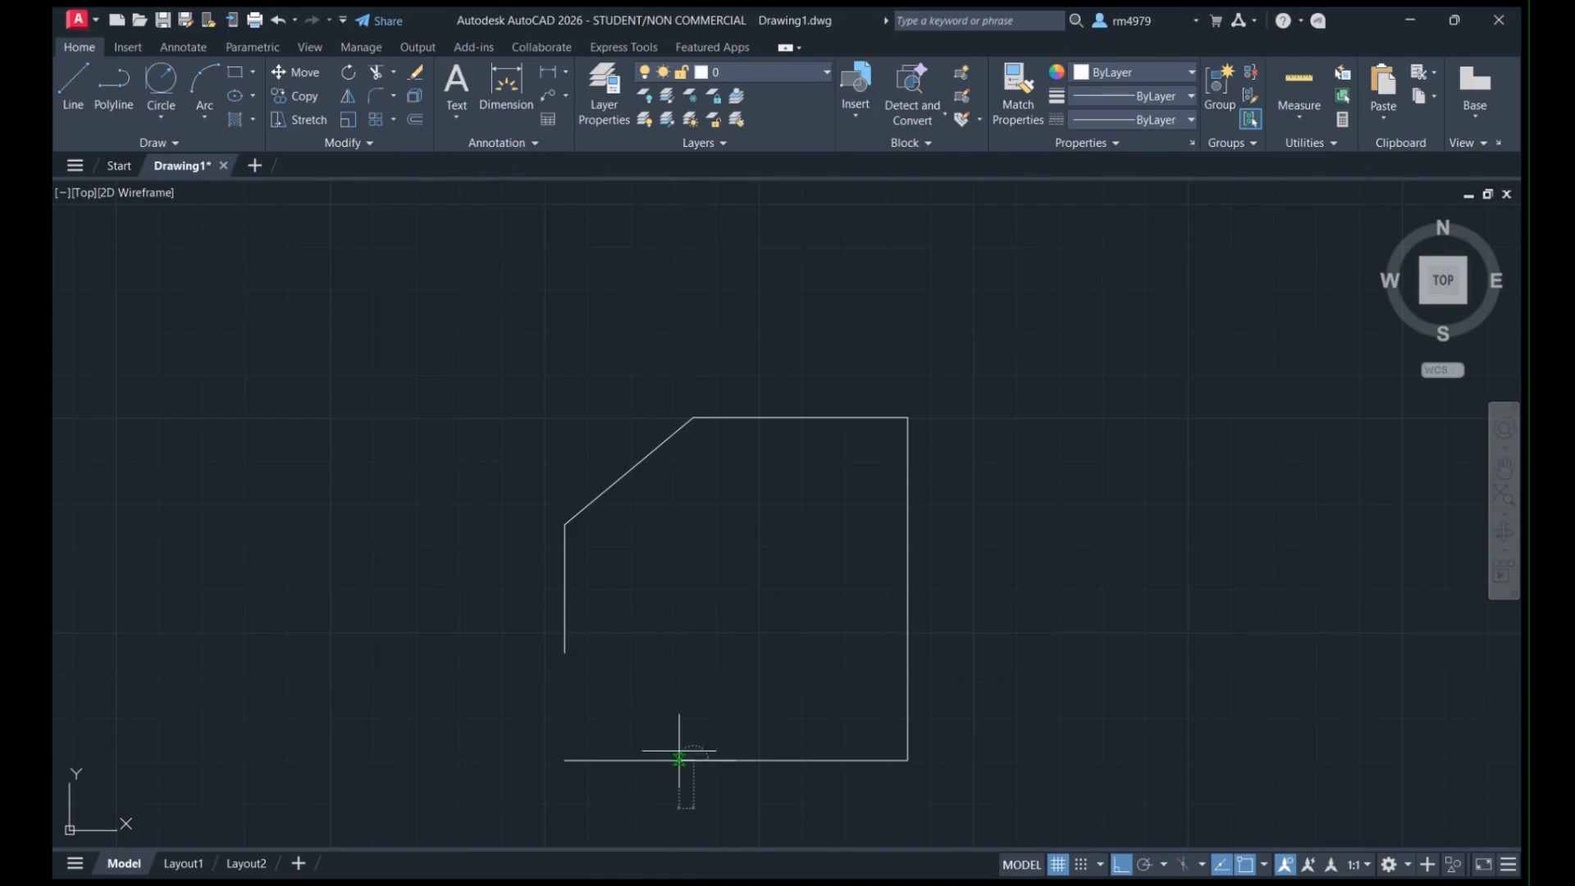
left_click(566, 652)
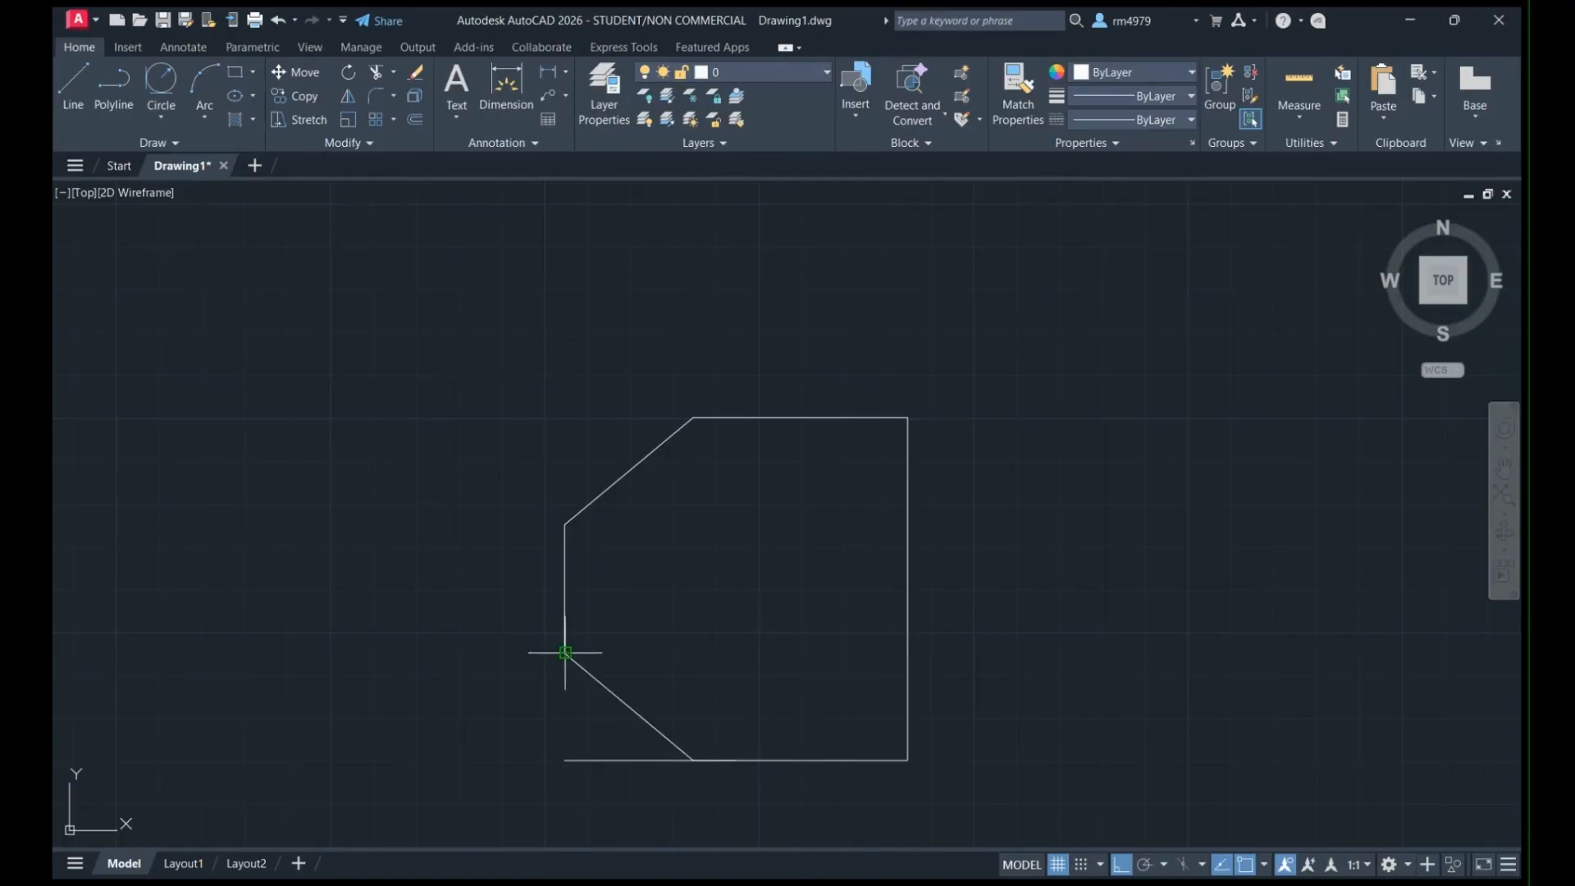
key("Escape")
left_click(632, 759)
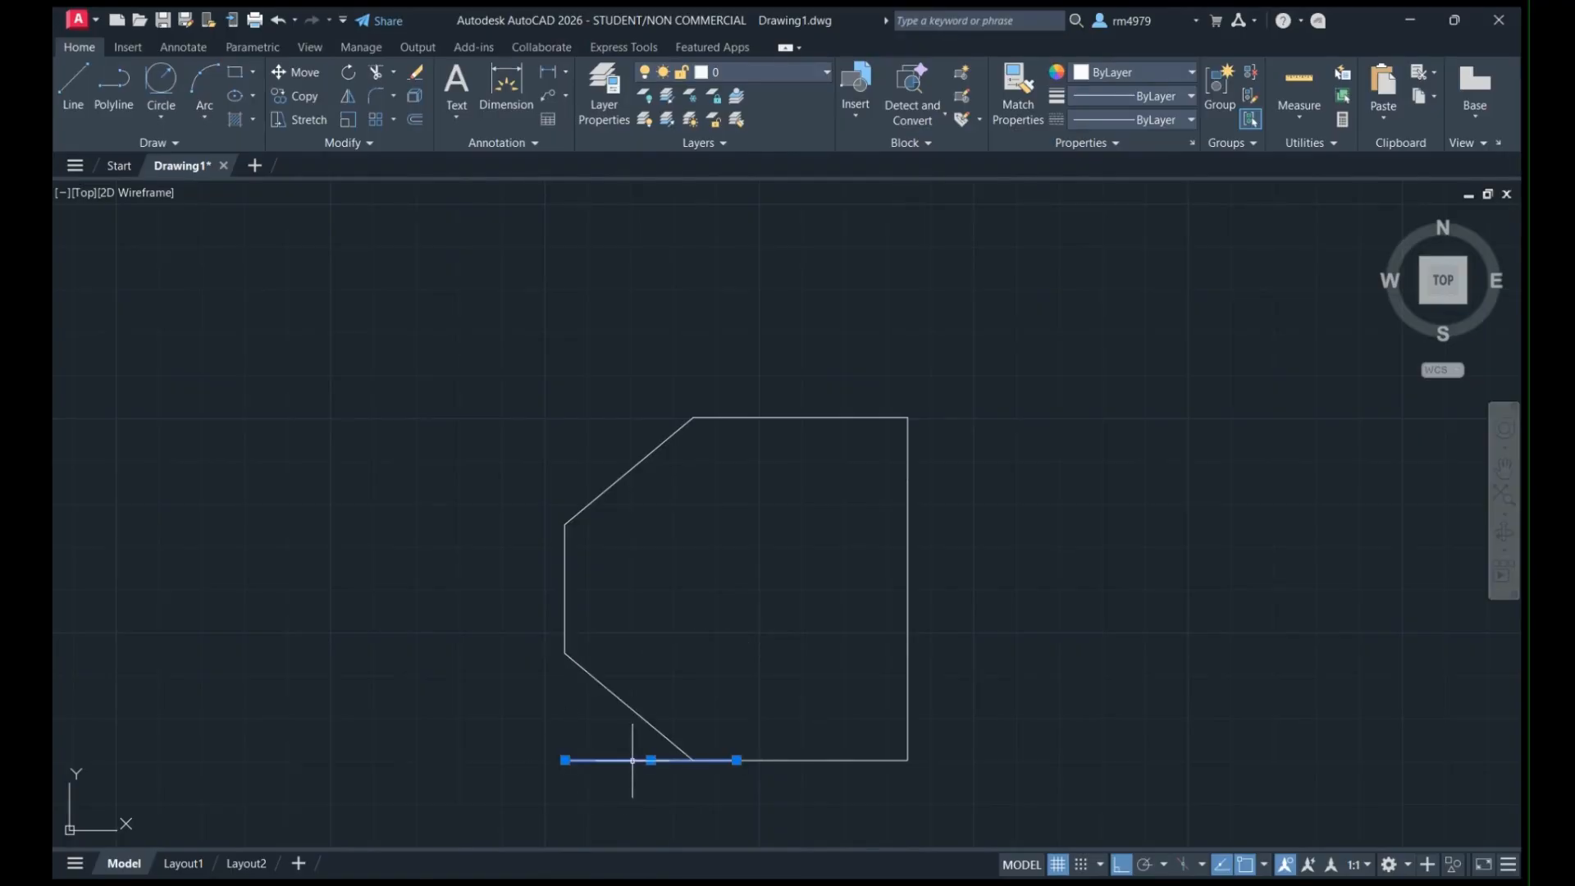
key("Delete")
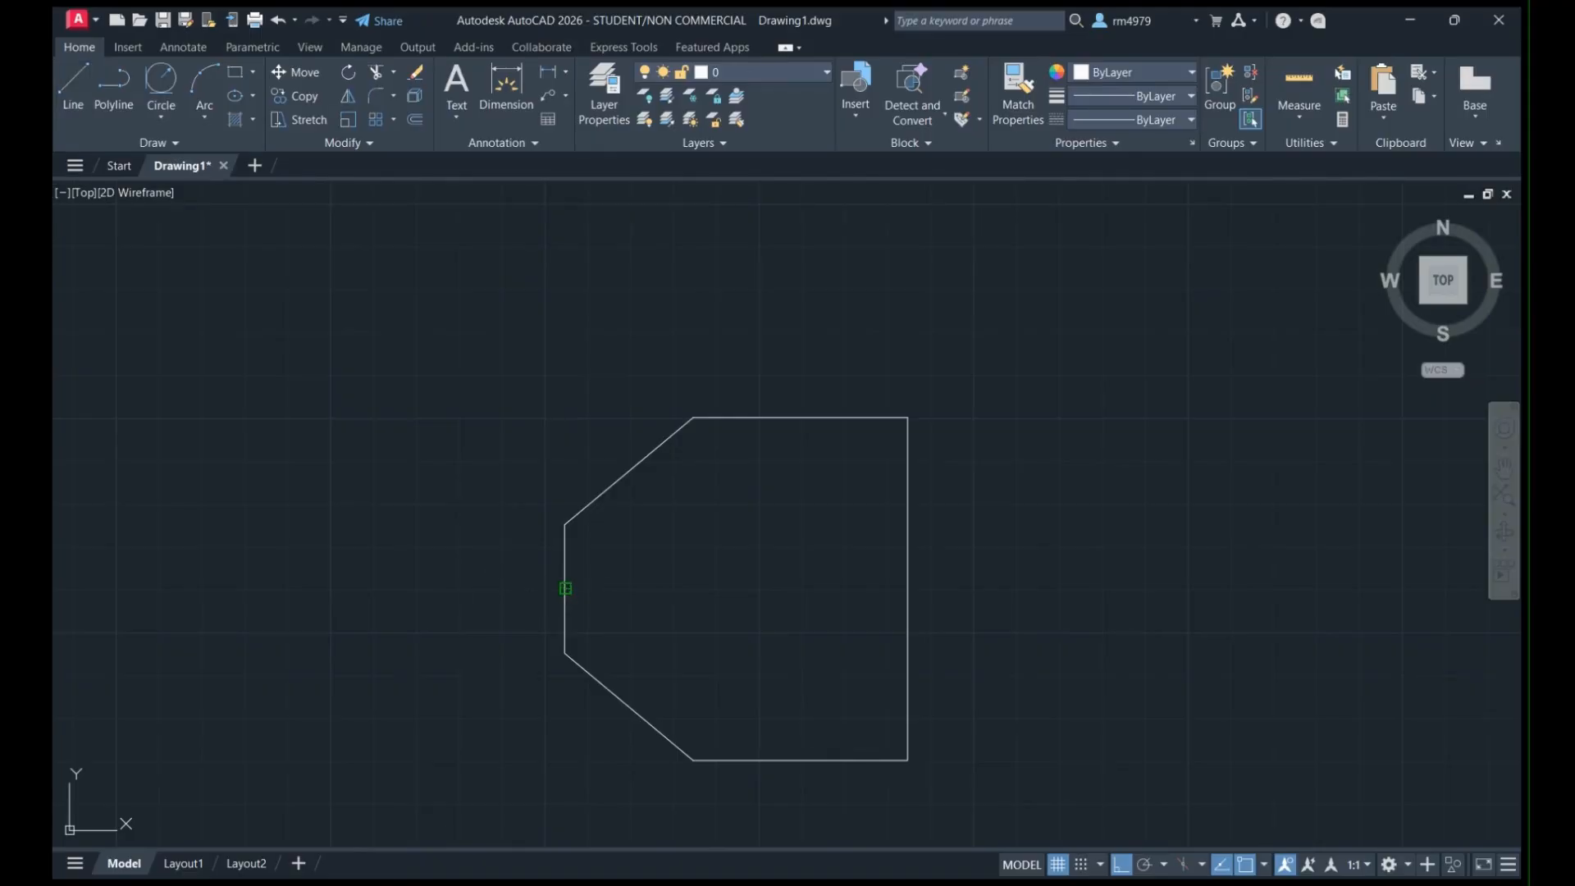
Draw horizontal and vertical centre lines across the outline, joining the midpoints of its opposite sides.
left_click(566, 589)
left_click(908, 589)
key("Escape")
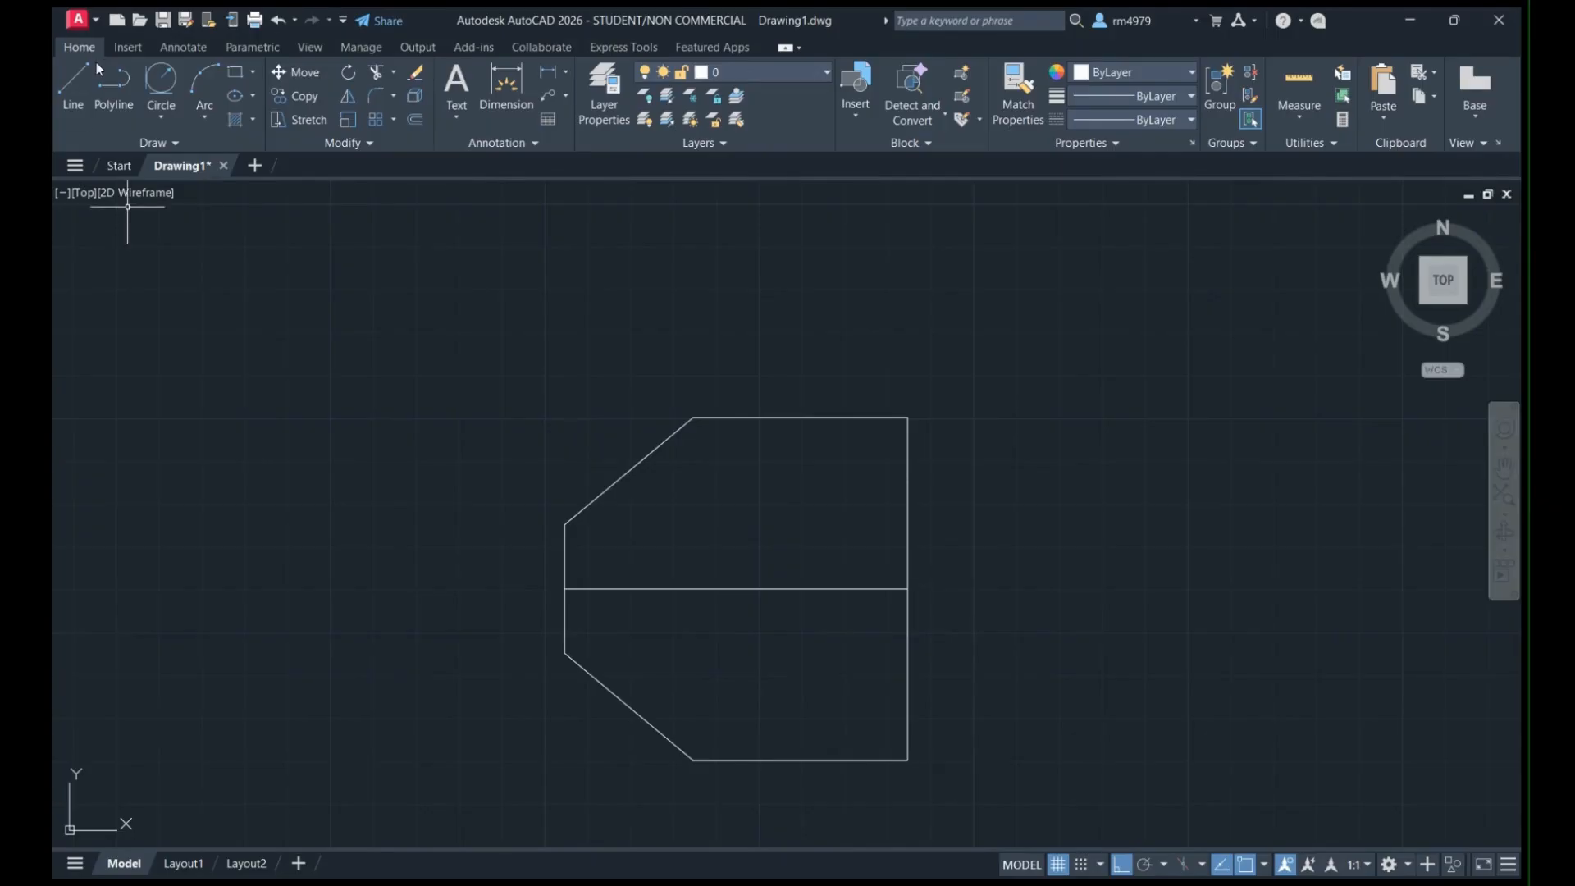
left_click(736, 417)
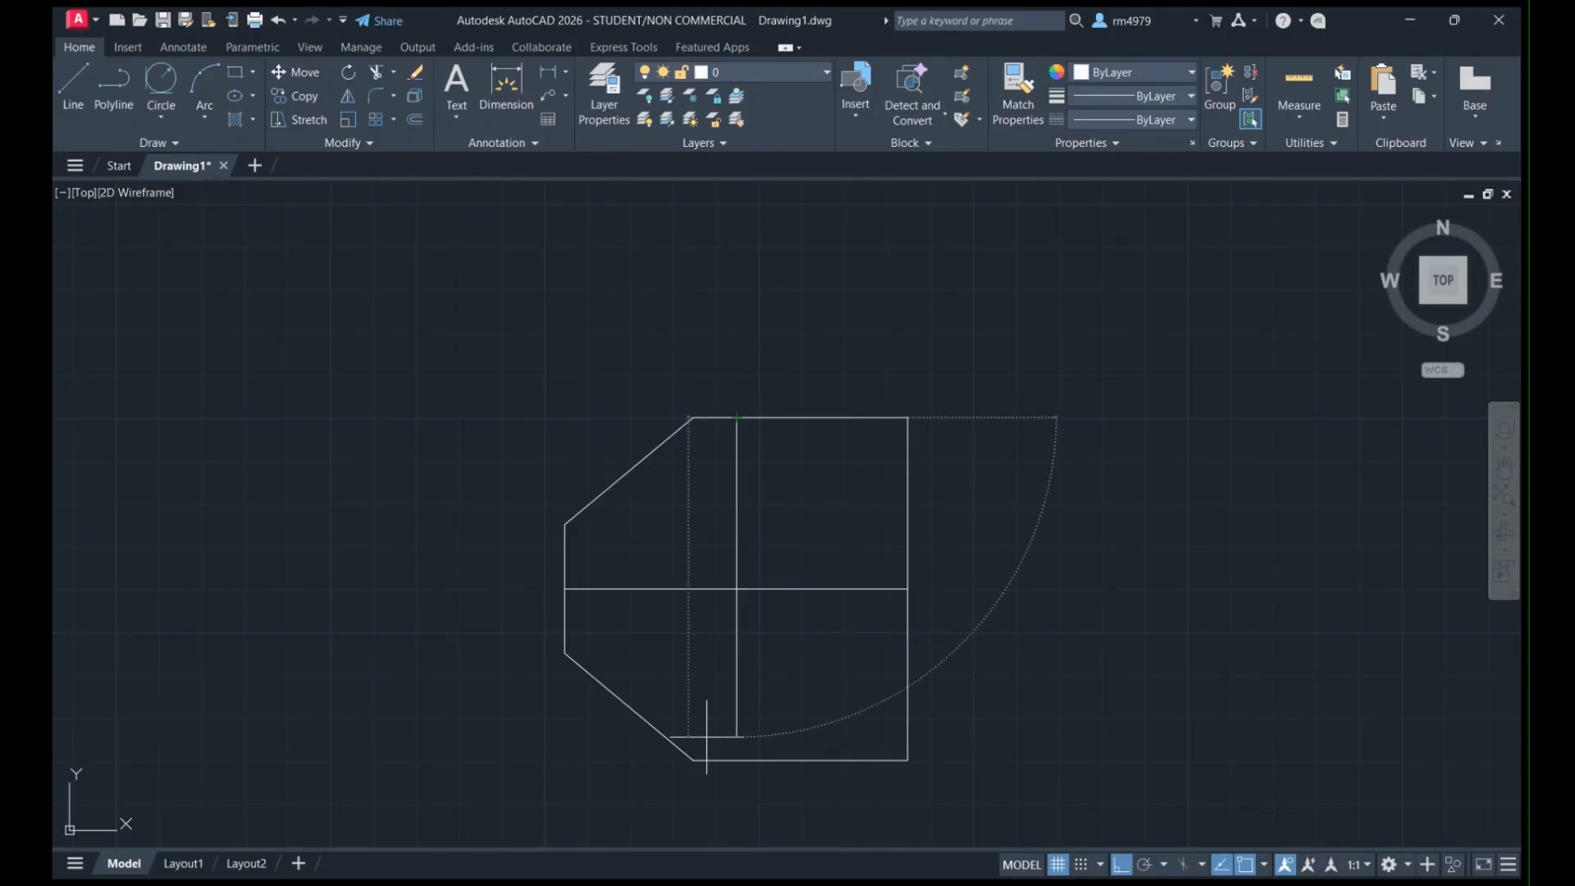
left_click(737, 760)
key("Escape")
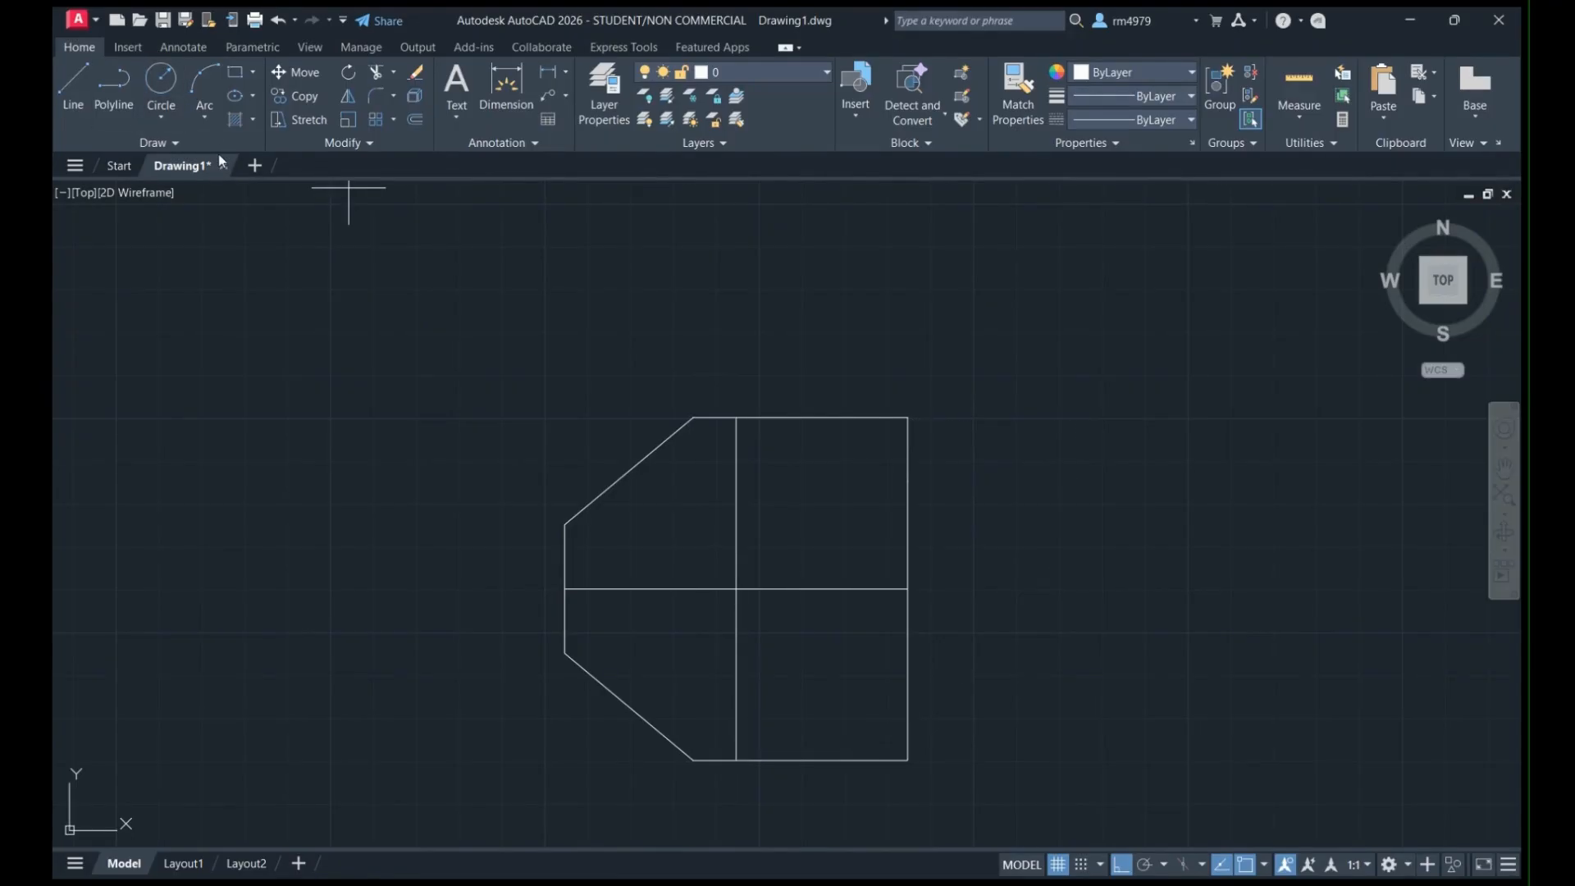
Draw a circle of radius 20 centred on the intersection of the two centre lines.
left_click(736, 588)
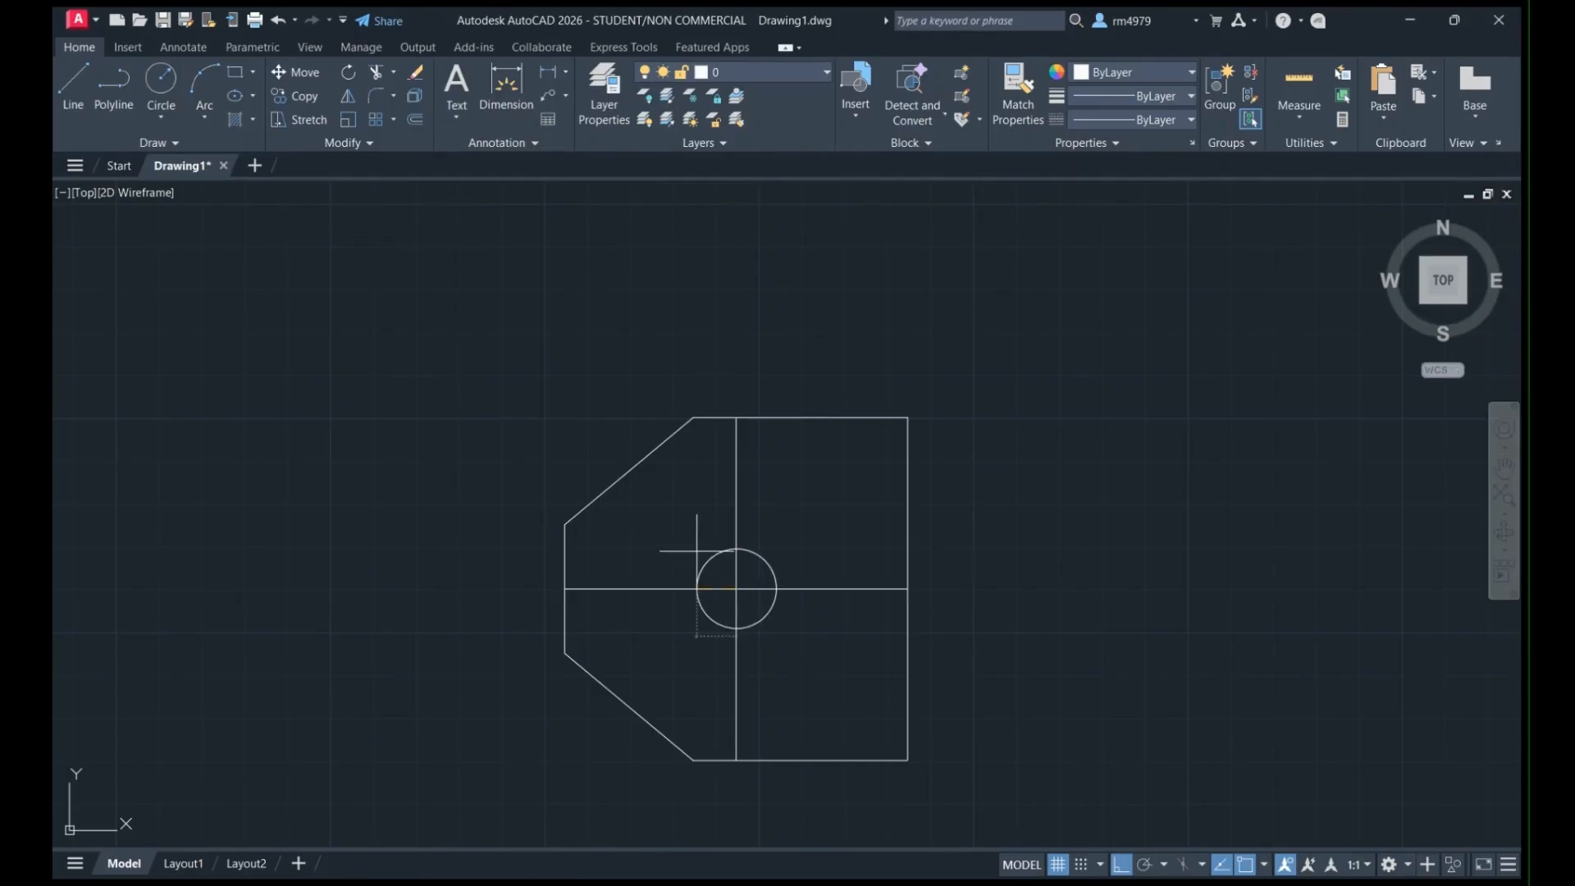
type("20")
key("Return")
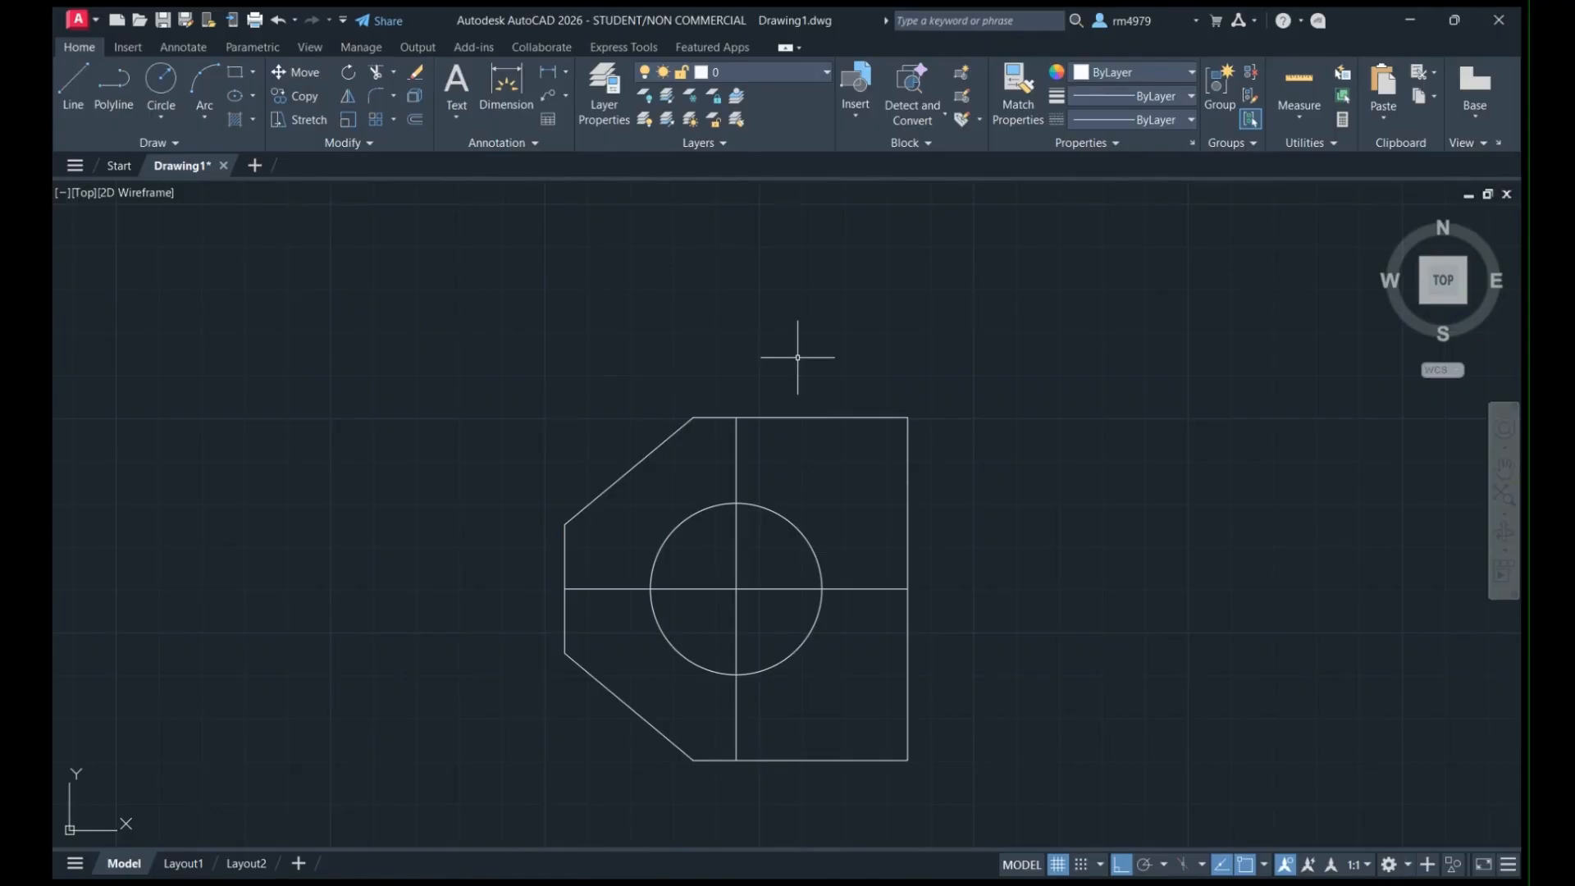
Draw a short horizontal line inward from the right edge's midpoint along the centre line.
left_click(82, 94)
left_click(908, 588)
key("Return")
Draw equal vertical lines upward and downward from the inner end of the short line, between the circle and the right edge.
left_click(72, 94)
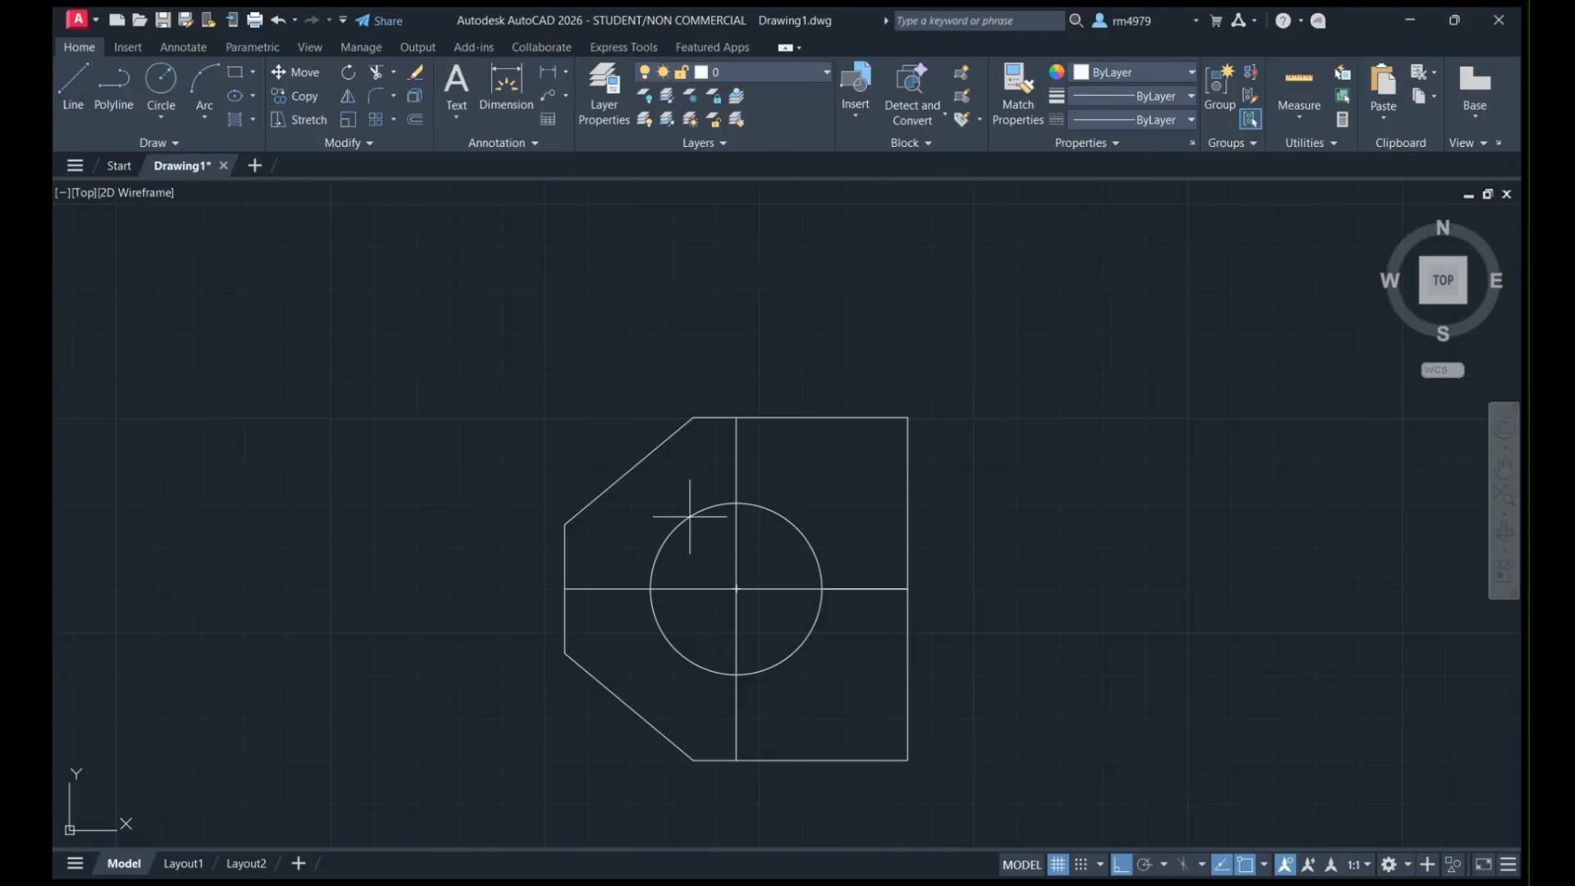
left_click(865, 587)
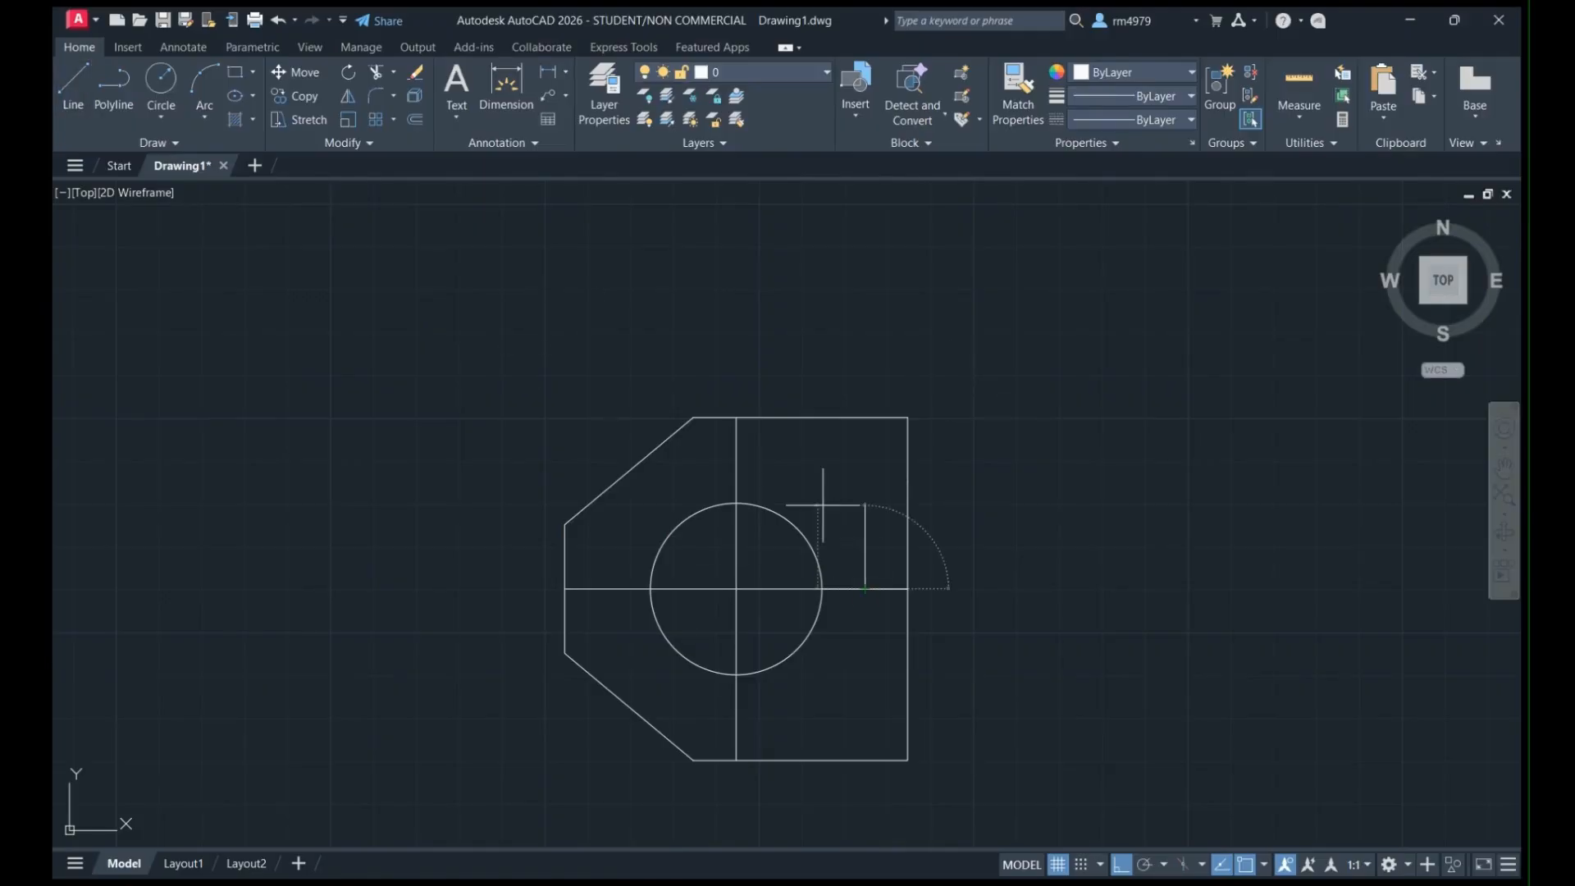
left_click(823, 525)
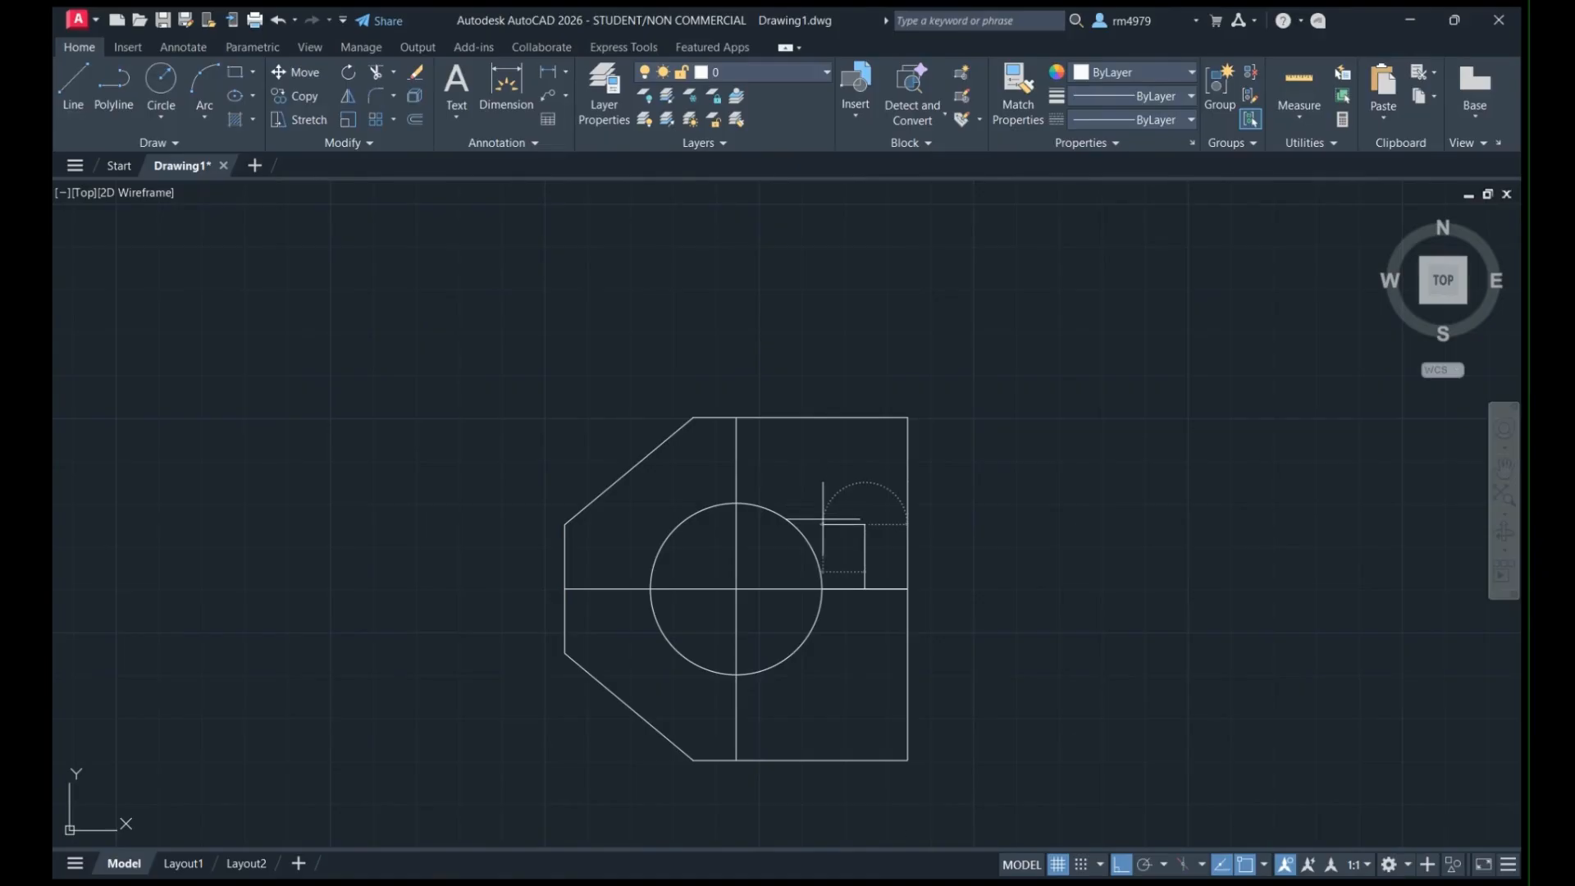
key("Escape")
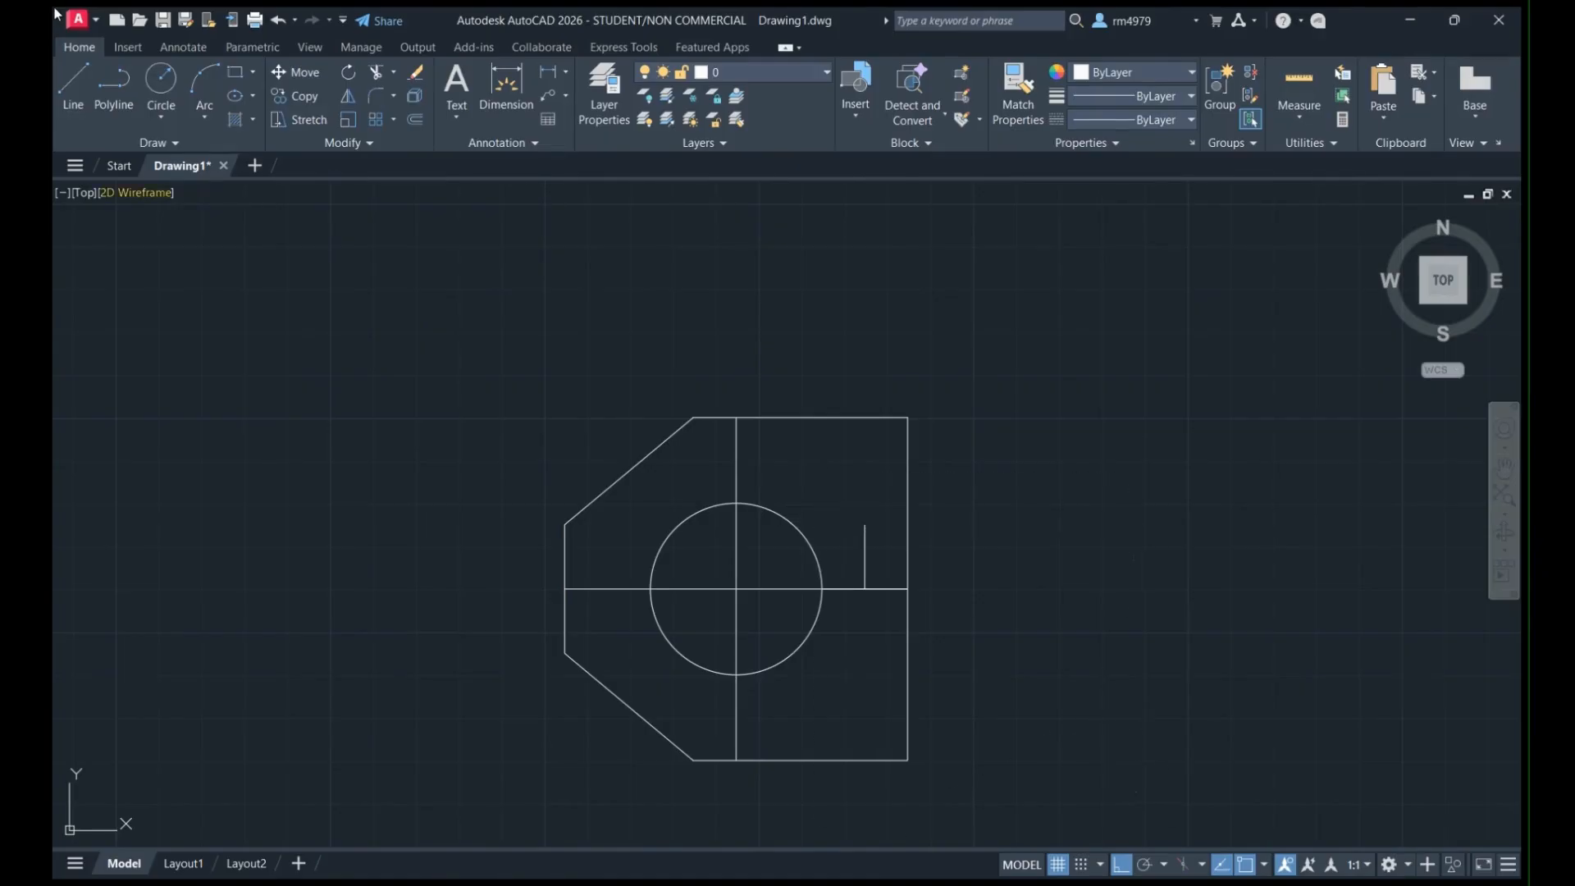
left_click(865, 588)
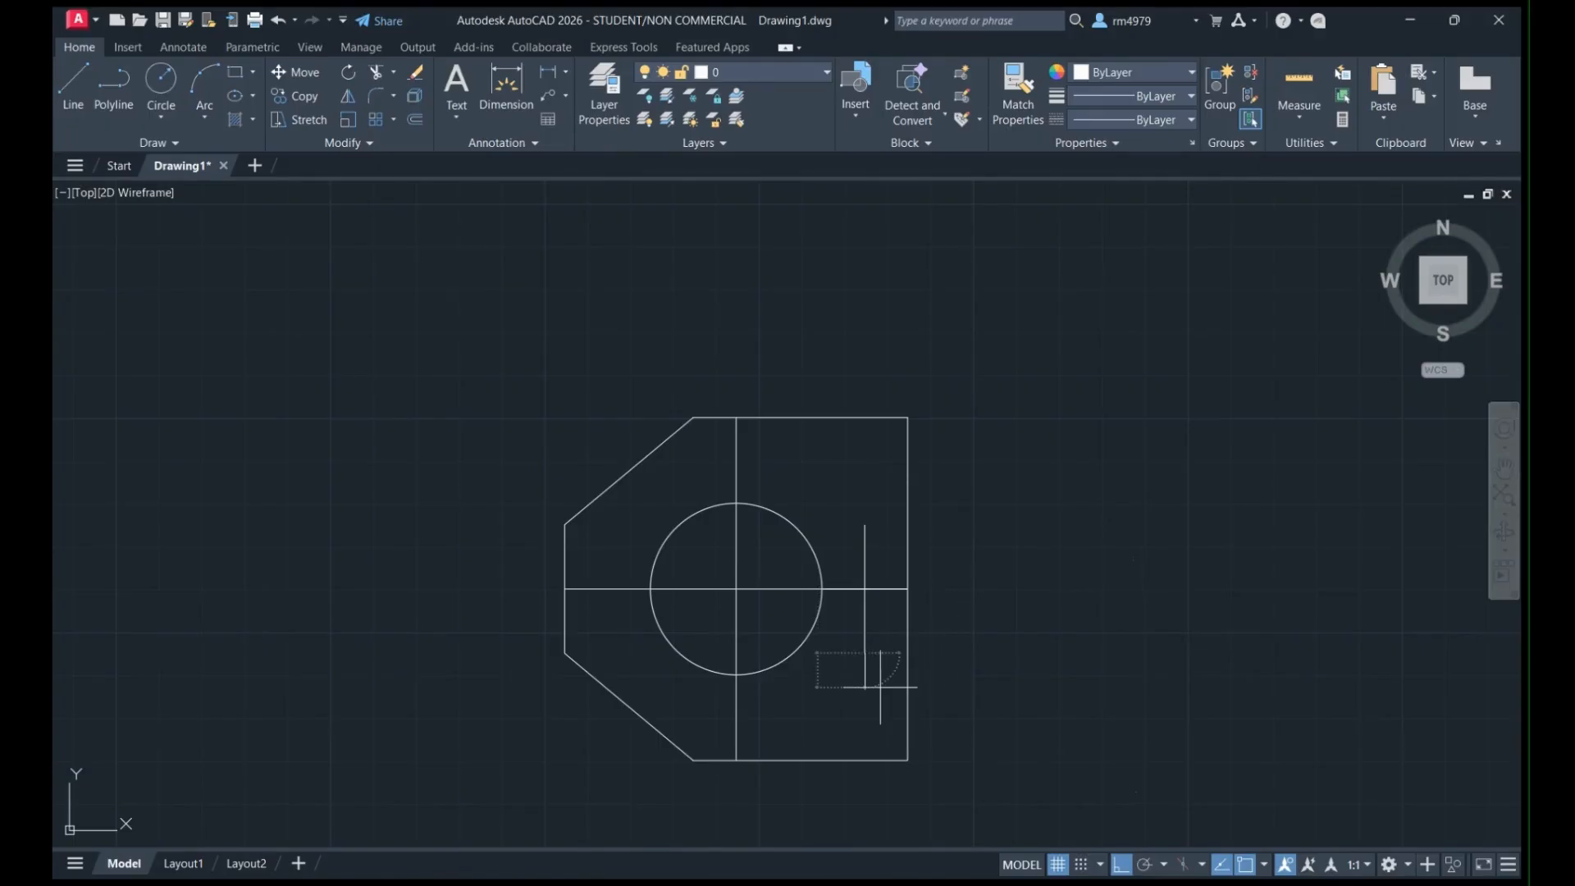
key("Escape")
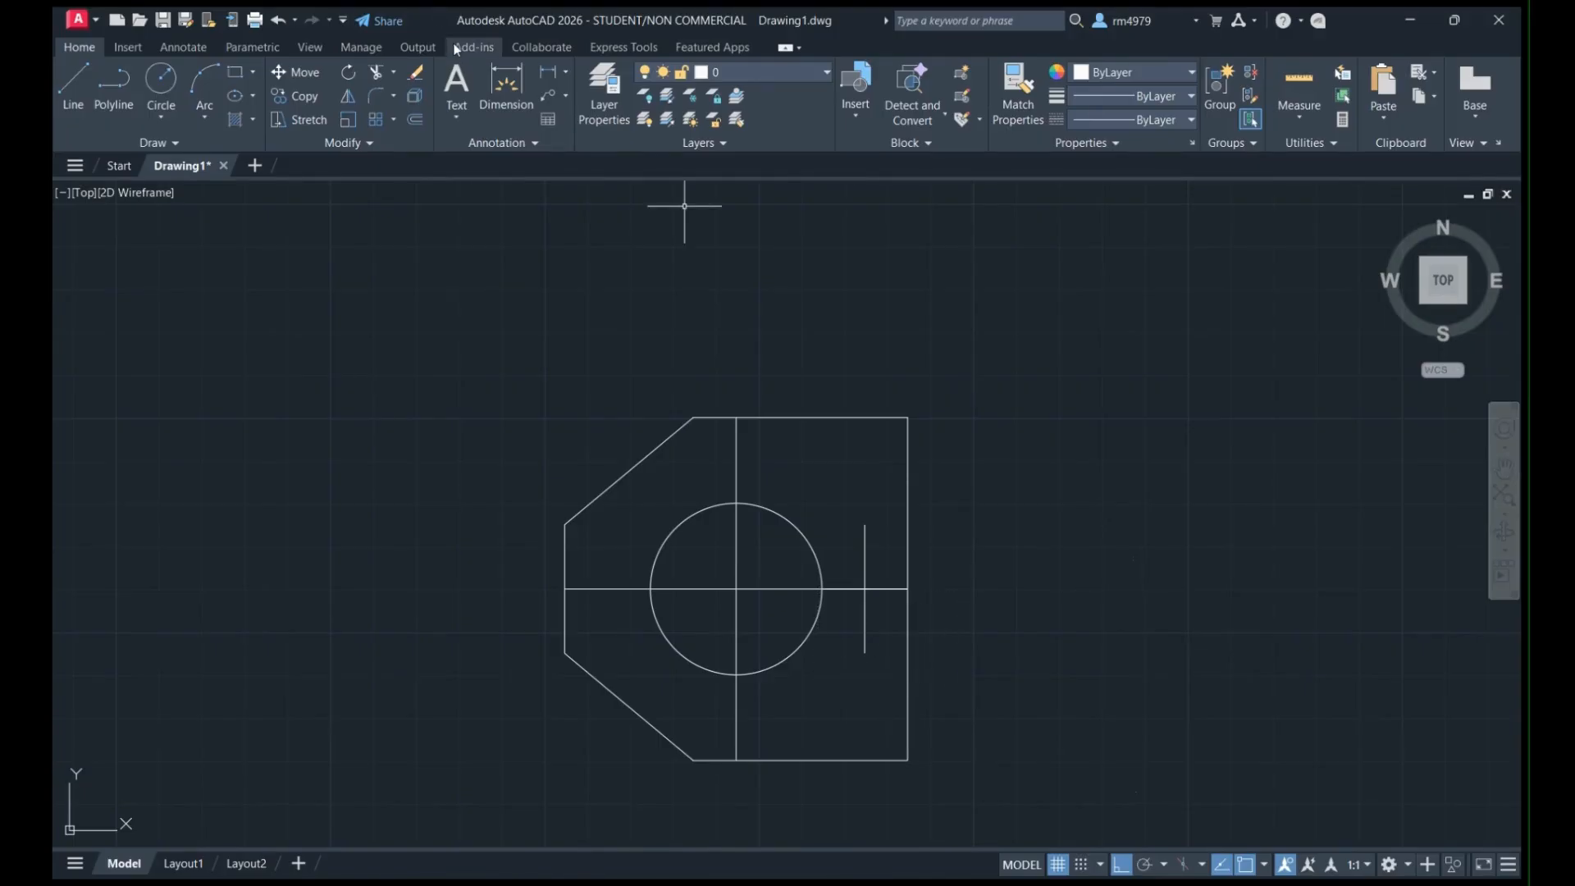
Draw a short horizontal line inward from the left edge's midpoint along the centre line.
left_click(160, 82)
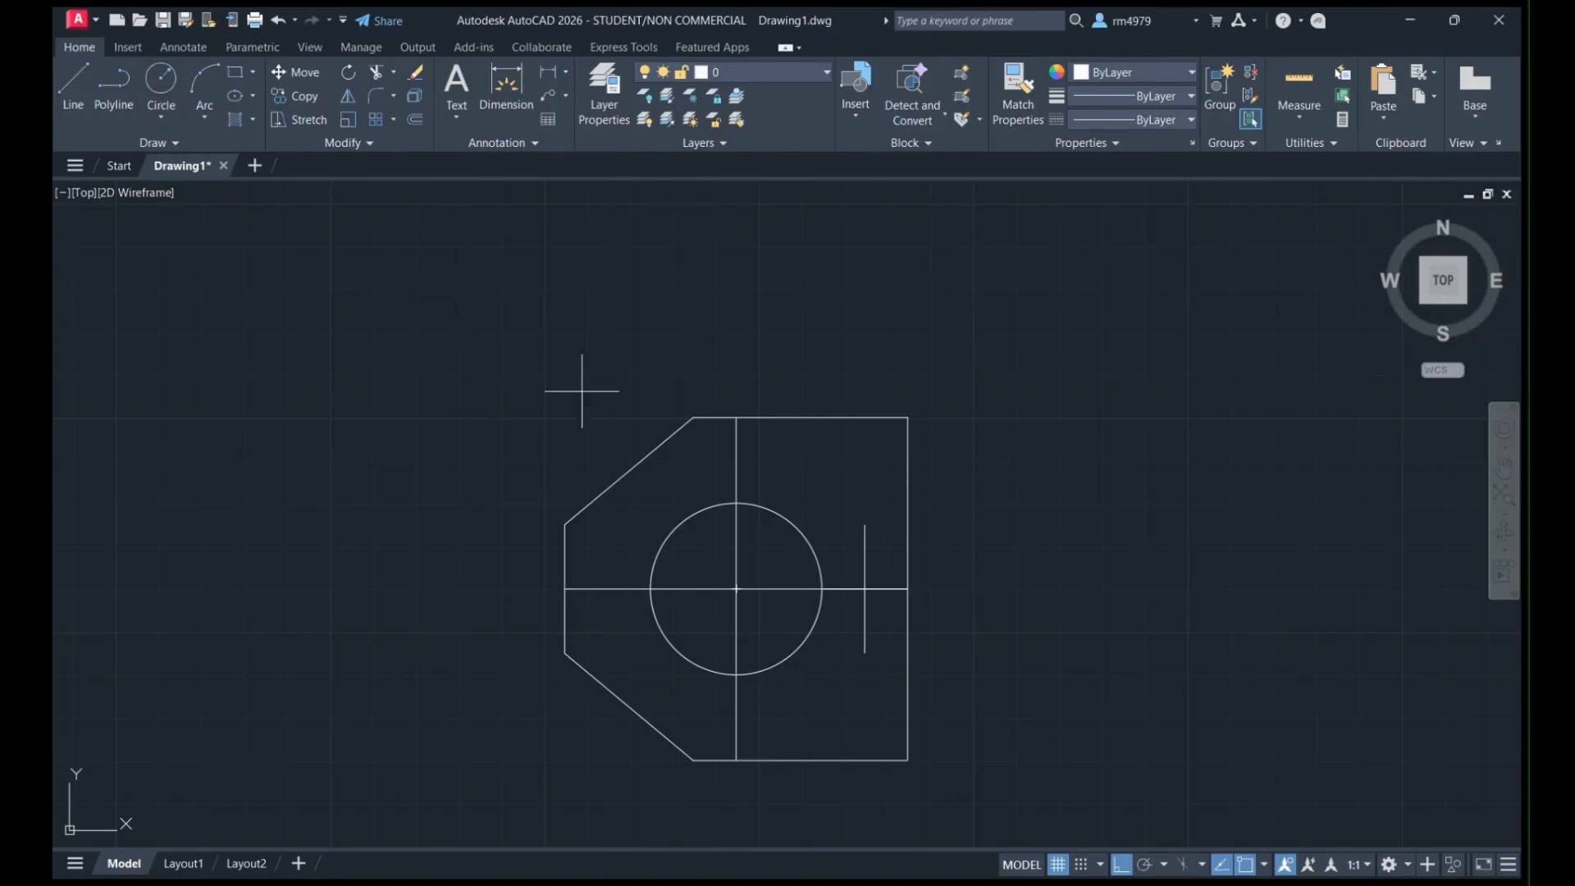
left_click(74, 88)
left_click(608, 589)
key("Escape")
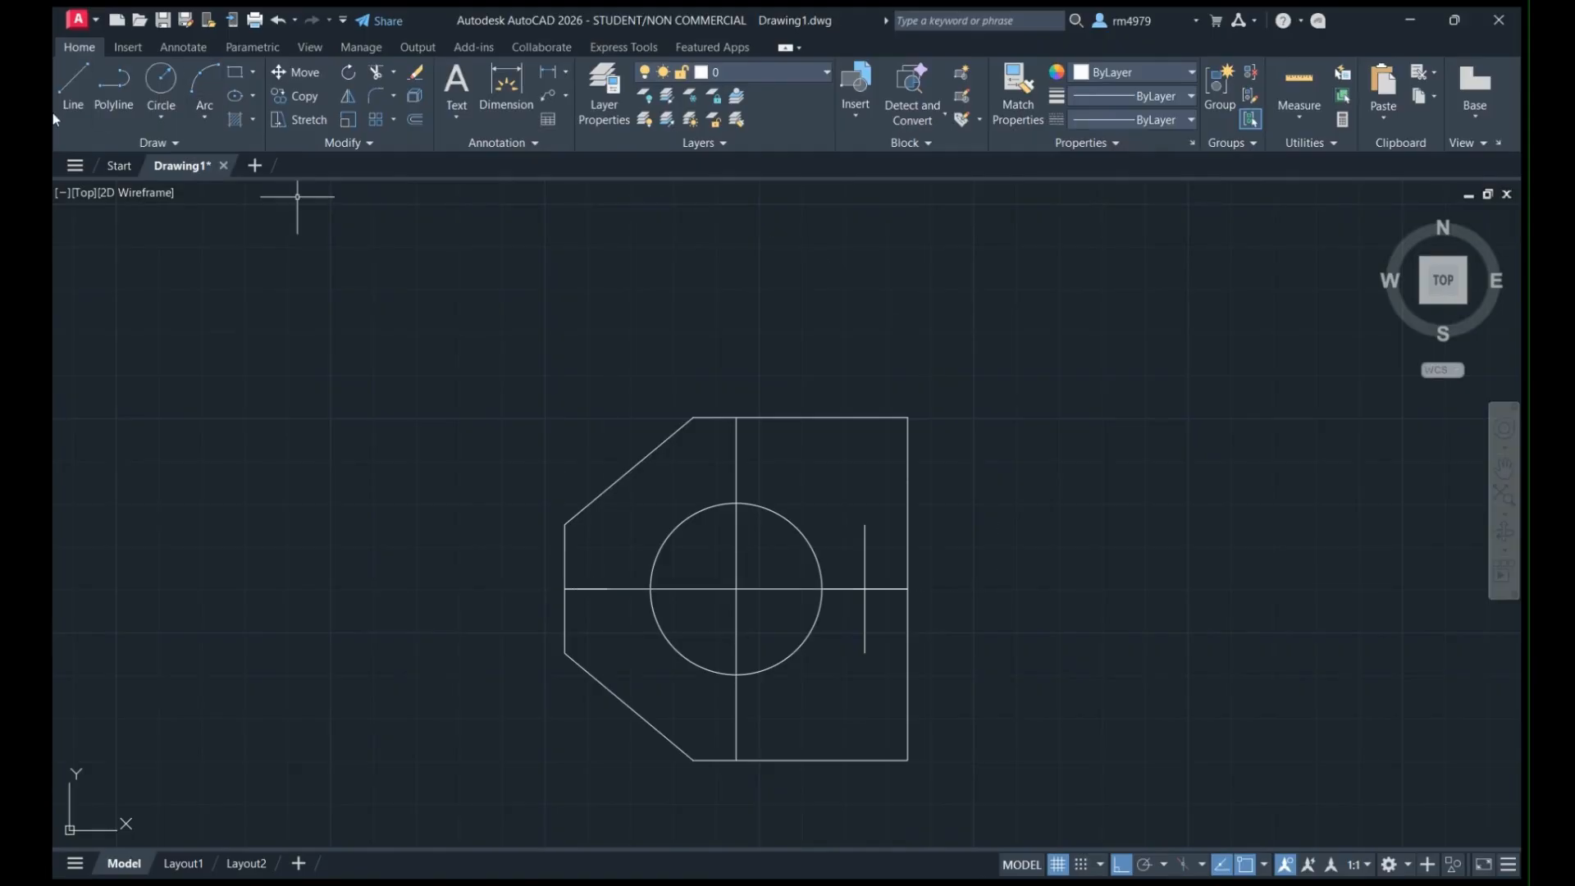
Draw a small circle centred on the inner end of the short line near the left edge.
left_click(148, 74)
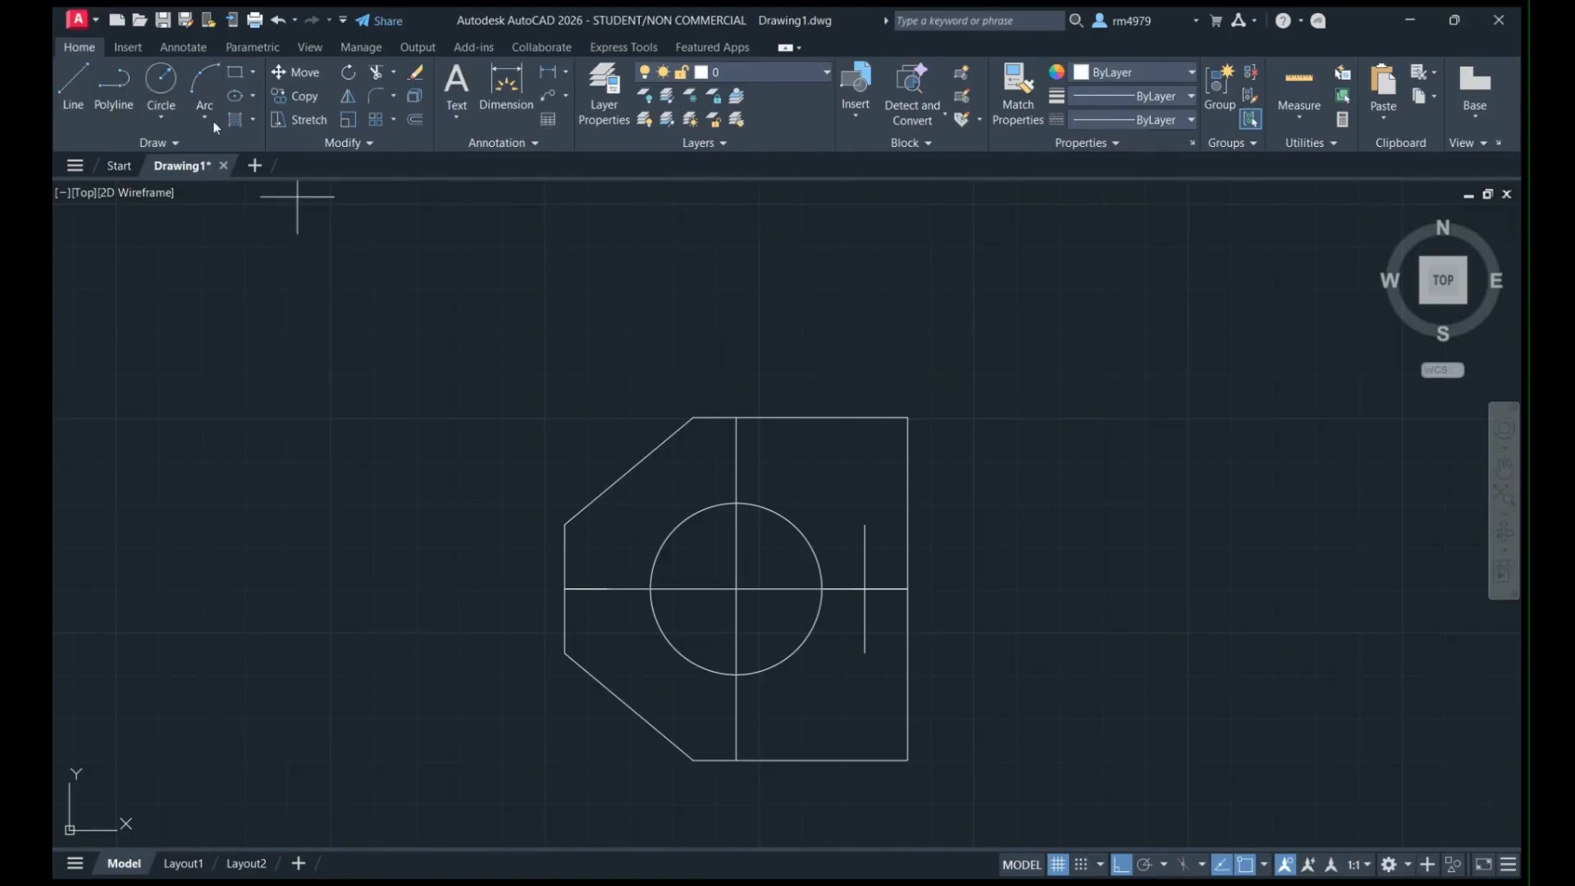
left_click(608, 589)
key("Return")
left_click(161, 78)
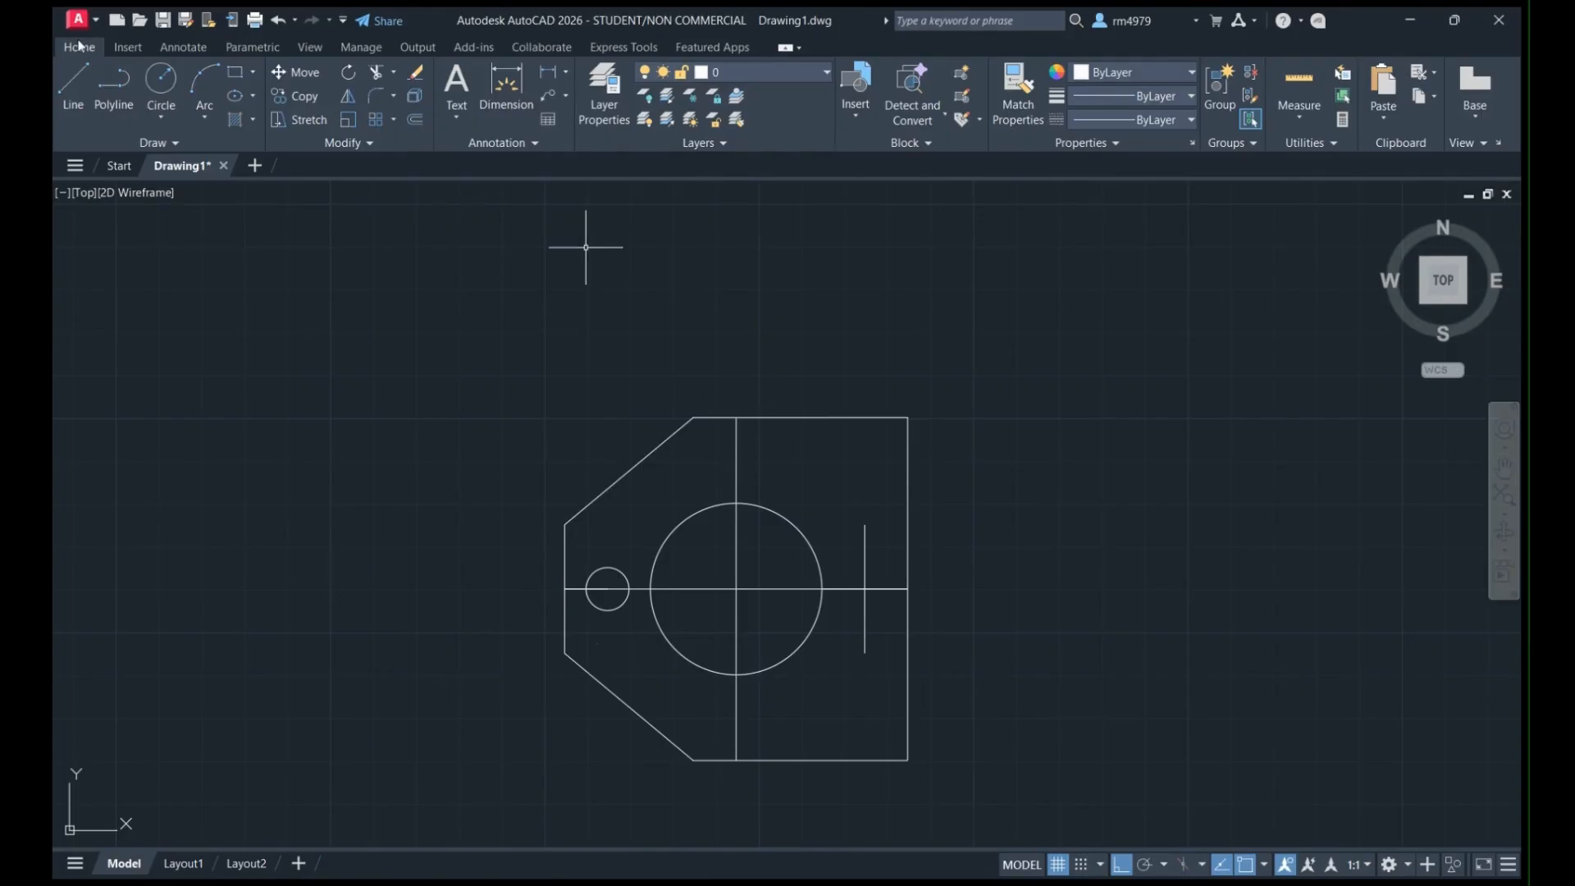
Draw short vertical lines inward from the upper and lower ends of the vertical centre line.
left_click(75, 79)
left_click(737, 418)
key("Escape")
left_click(76, 92)
left_click(736, 760)
key("Escape")
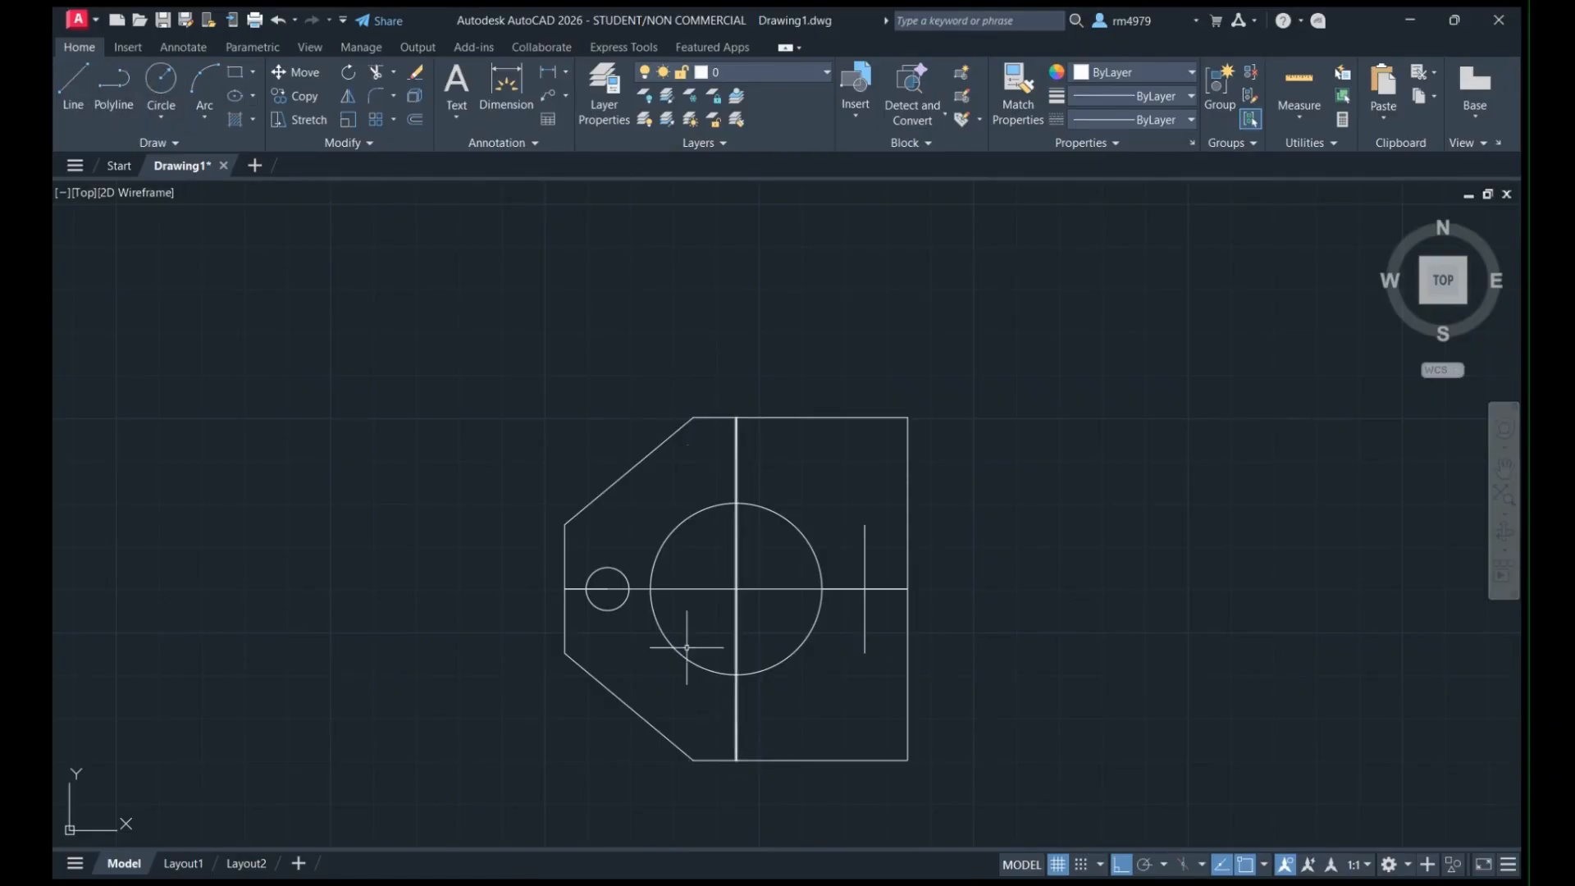
Draw two small circles centred on the inner ends of the short vertical lines near the plate's upper and lower edges.
left_click(162, 82)
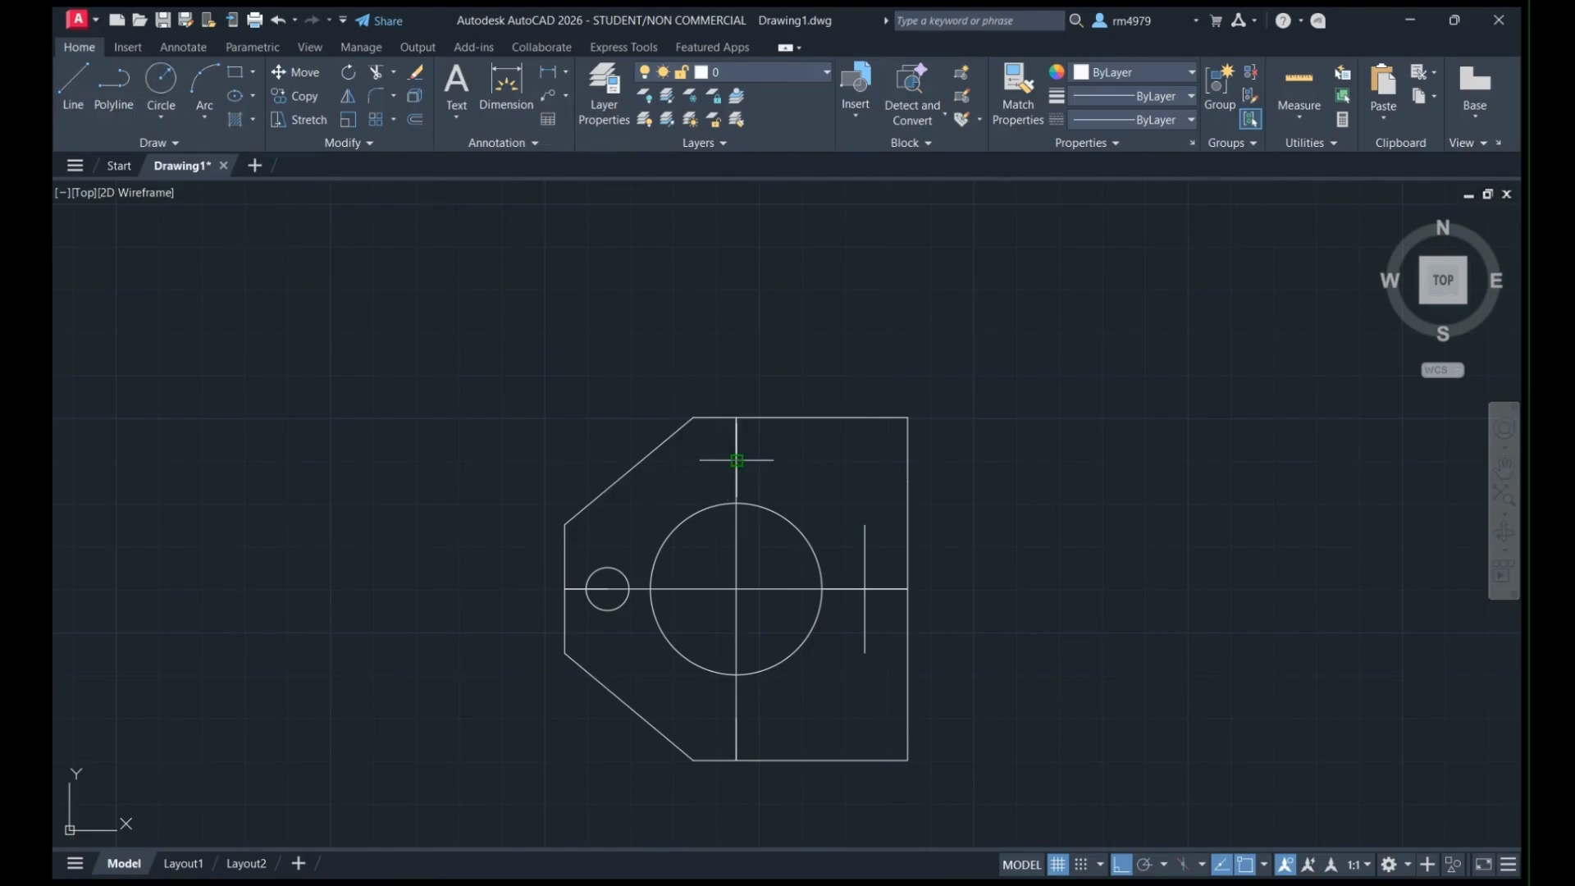
left_click(736, 460)
left_click(758, 460)
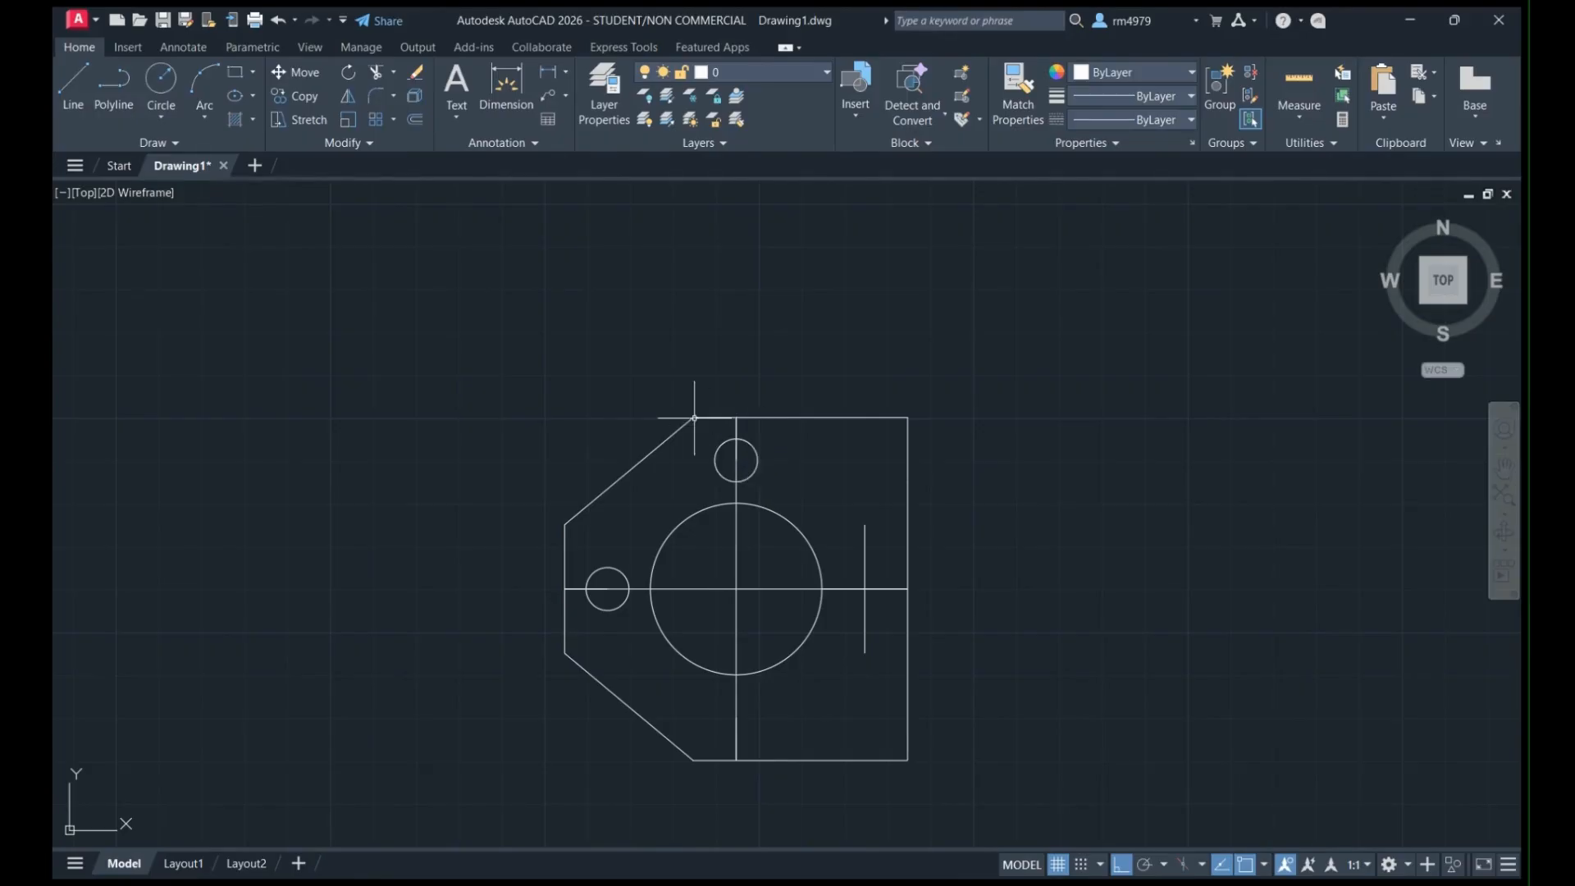
left_click(151, 83)
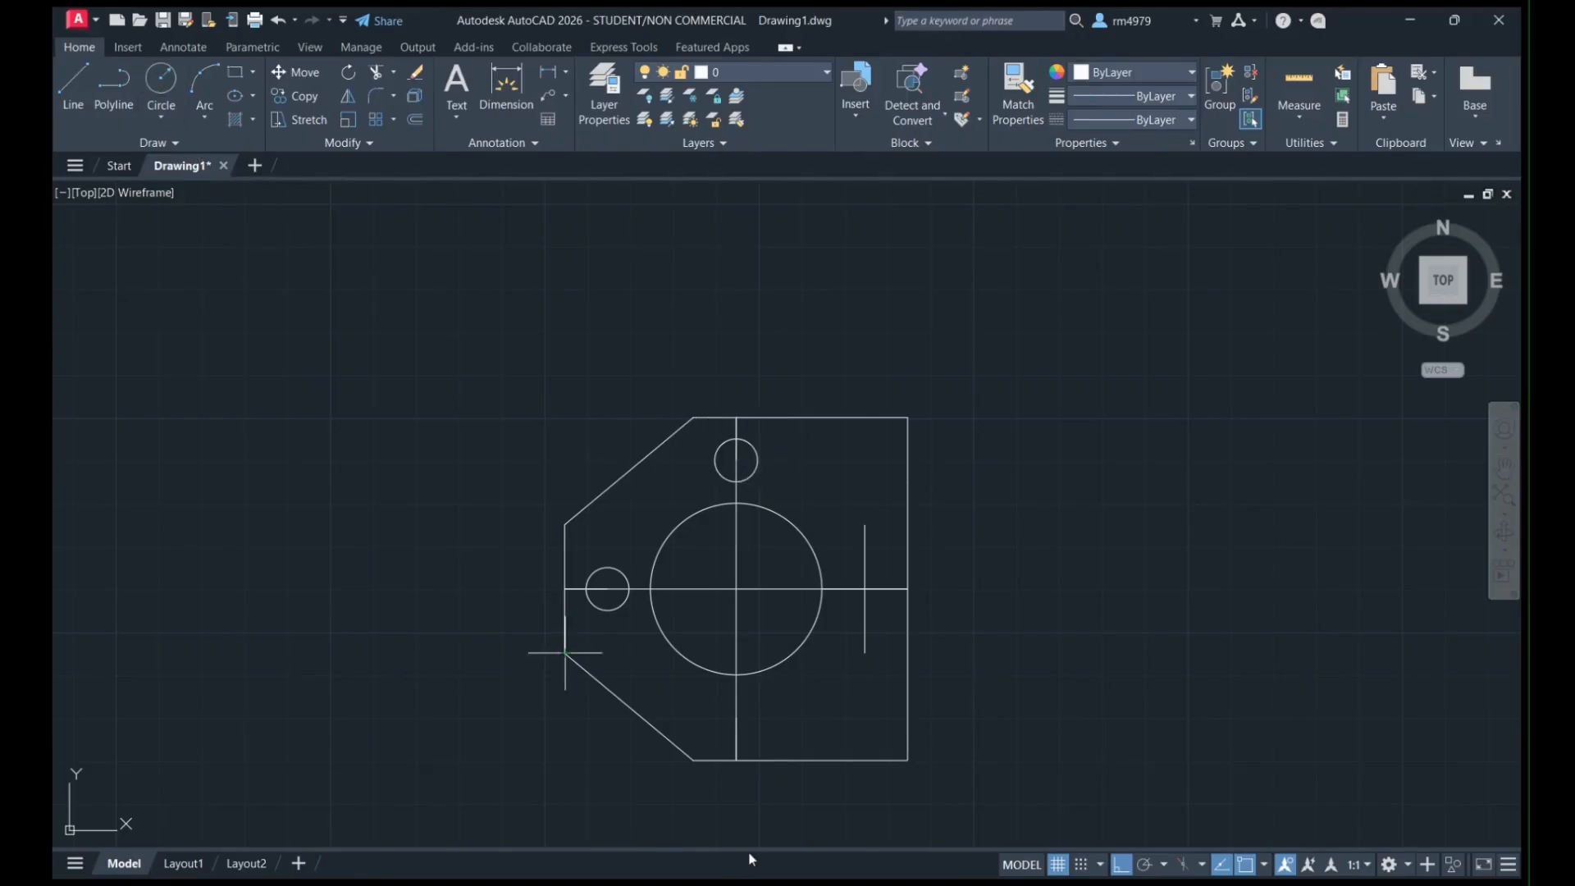
left_click(737, 716)
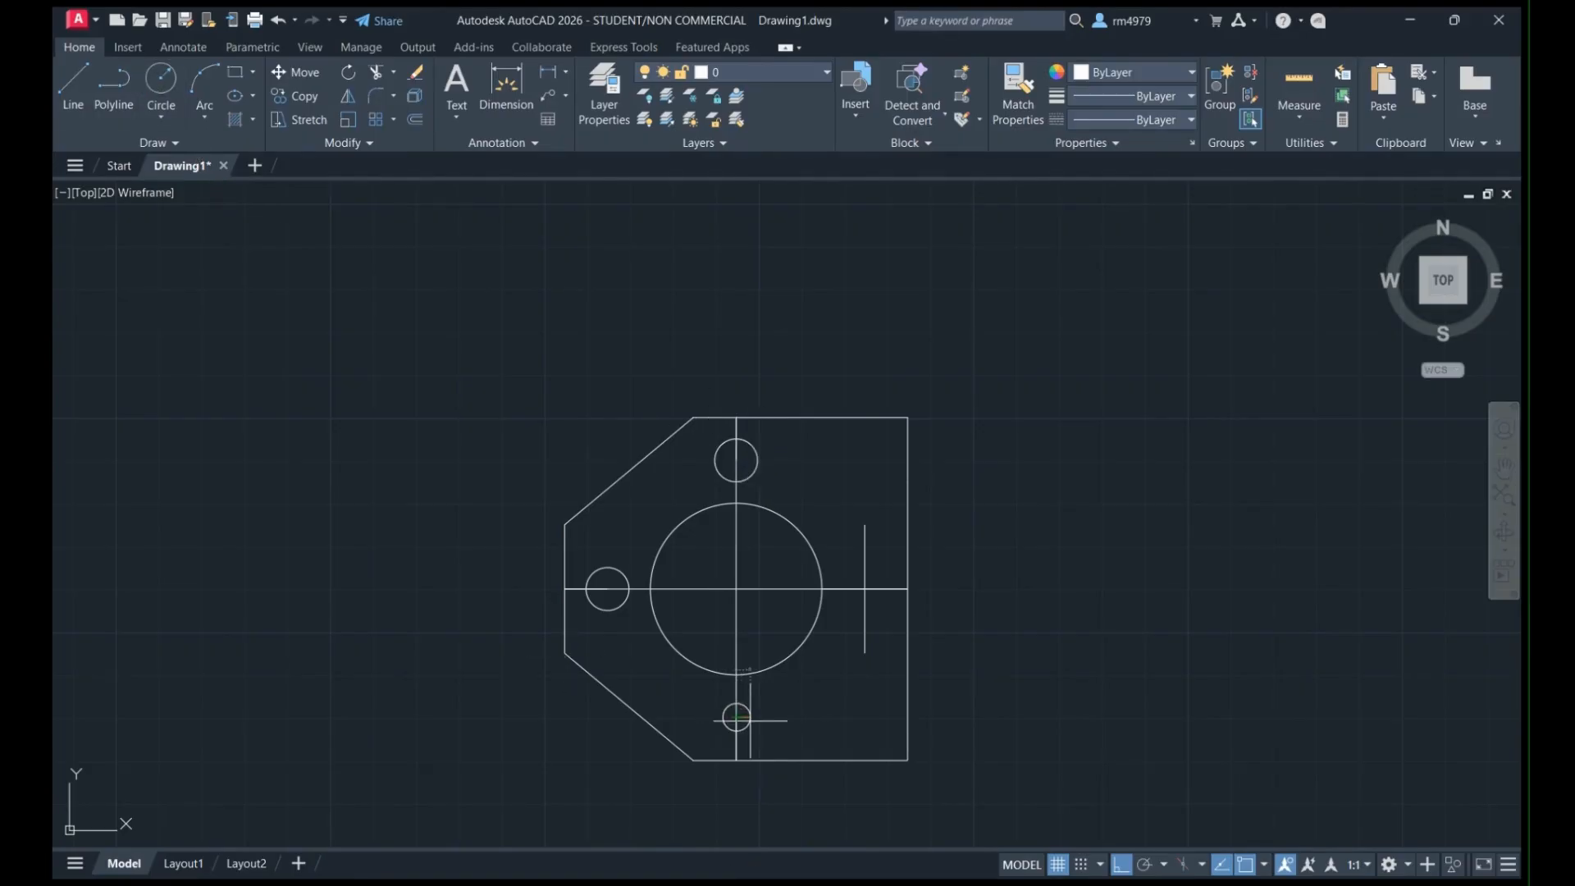
left_click(758, 716)
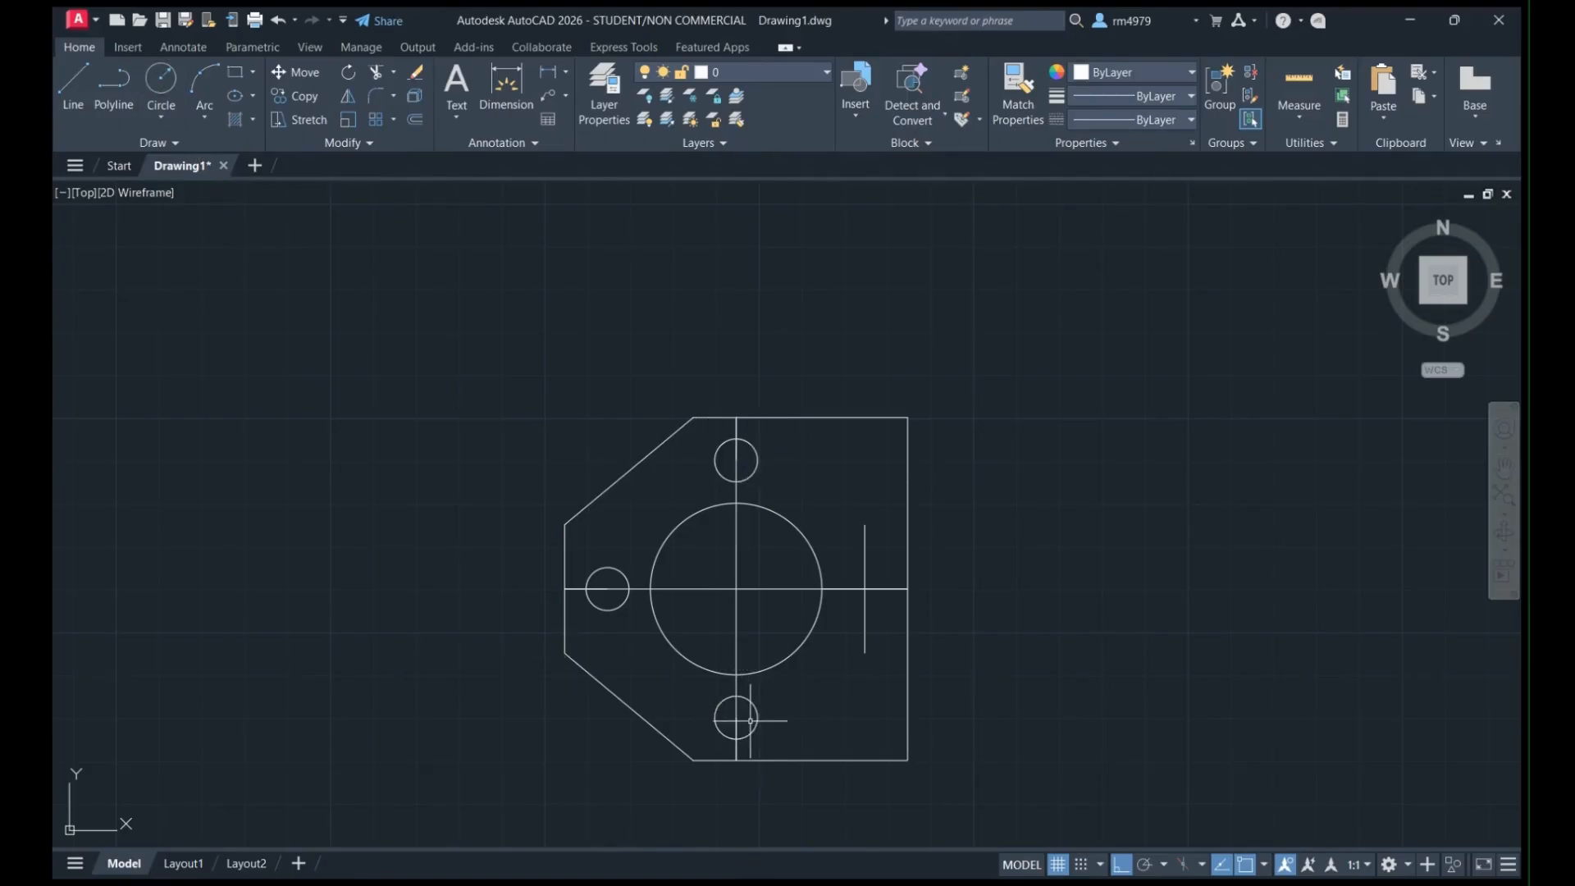
Draw matching small circles centred on both ends of the vertical line between the central circle and the right edge.
left_click(161, 82)
left_click(865, 525)
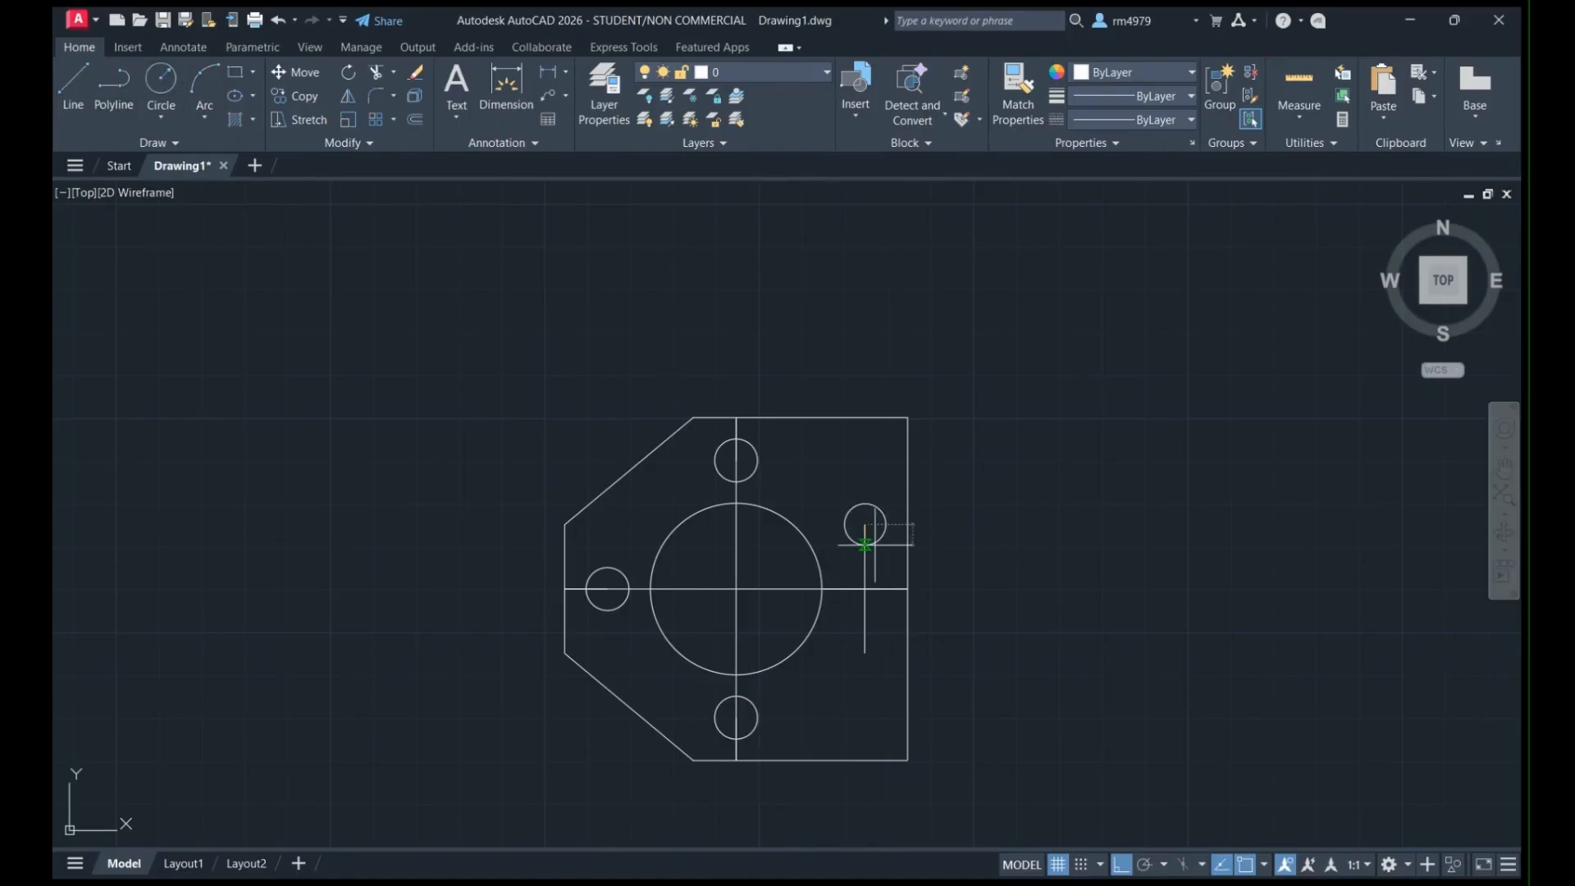
left_click(865, 545)
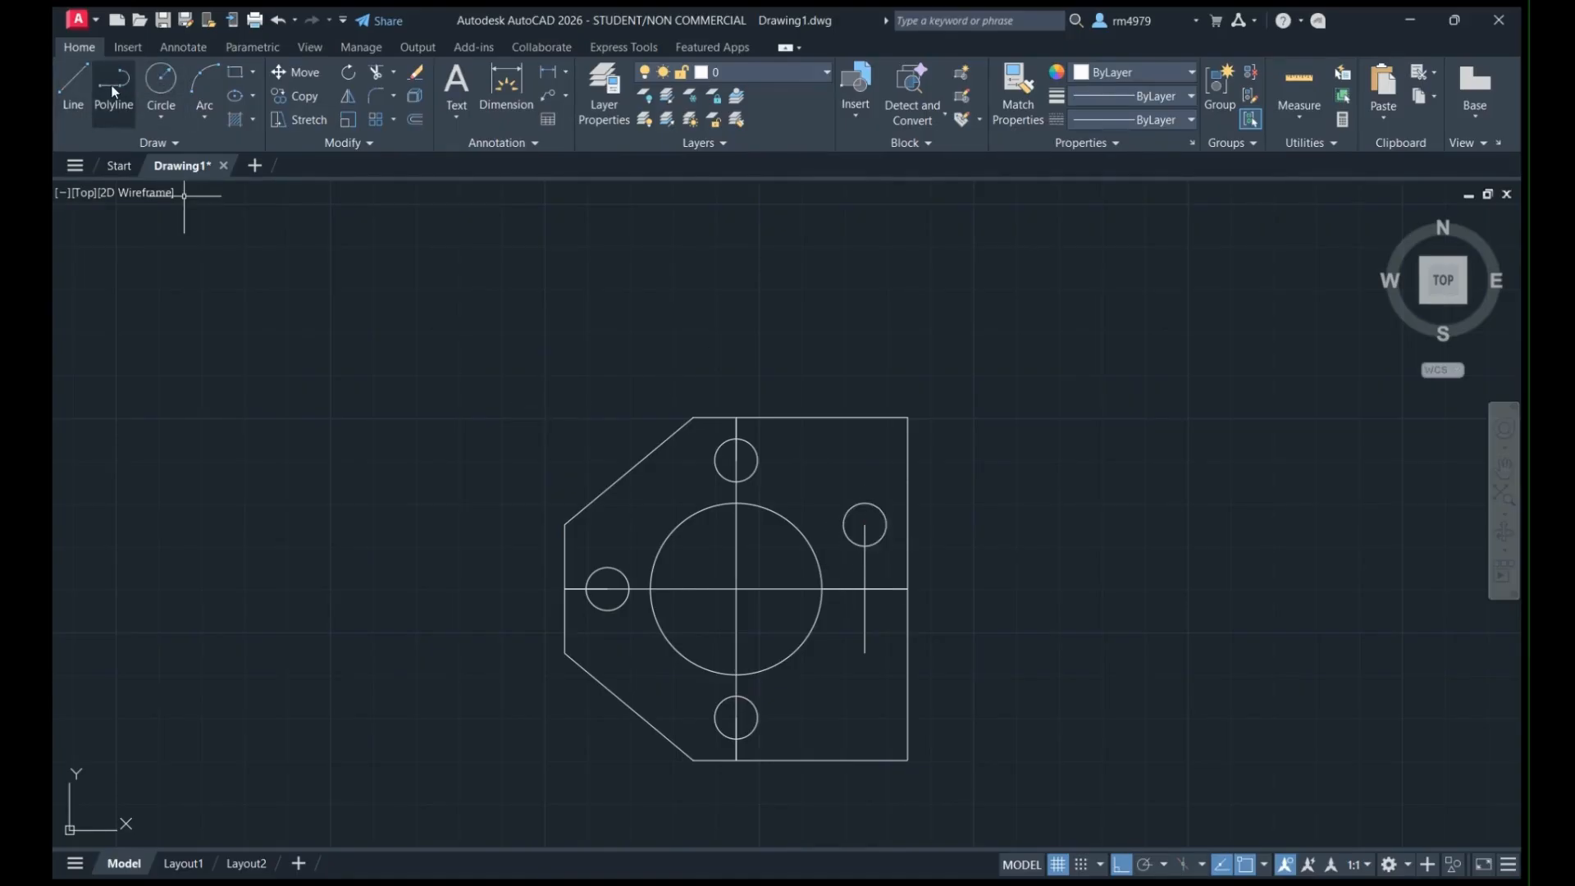
left_click(170, 74)
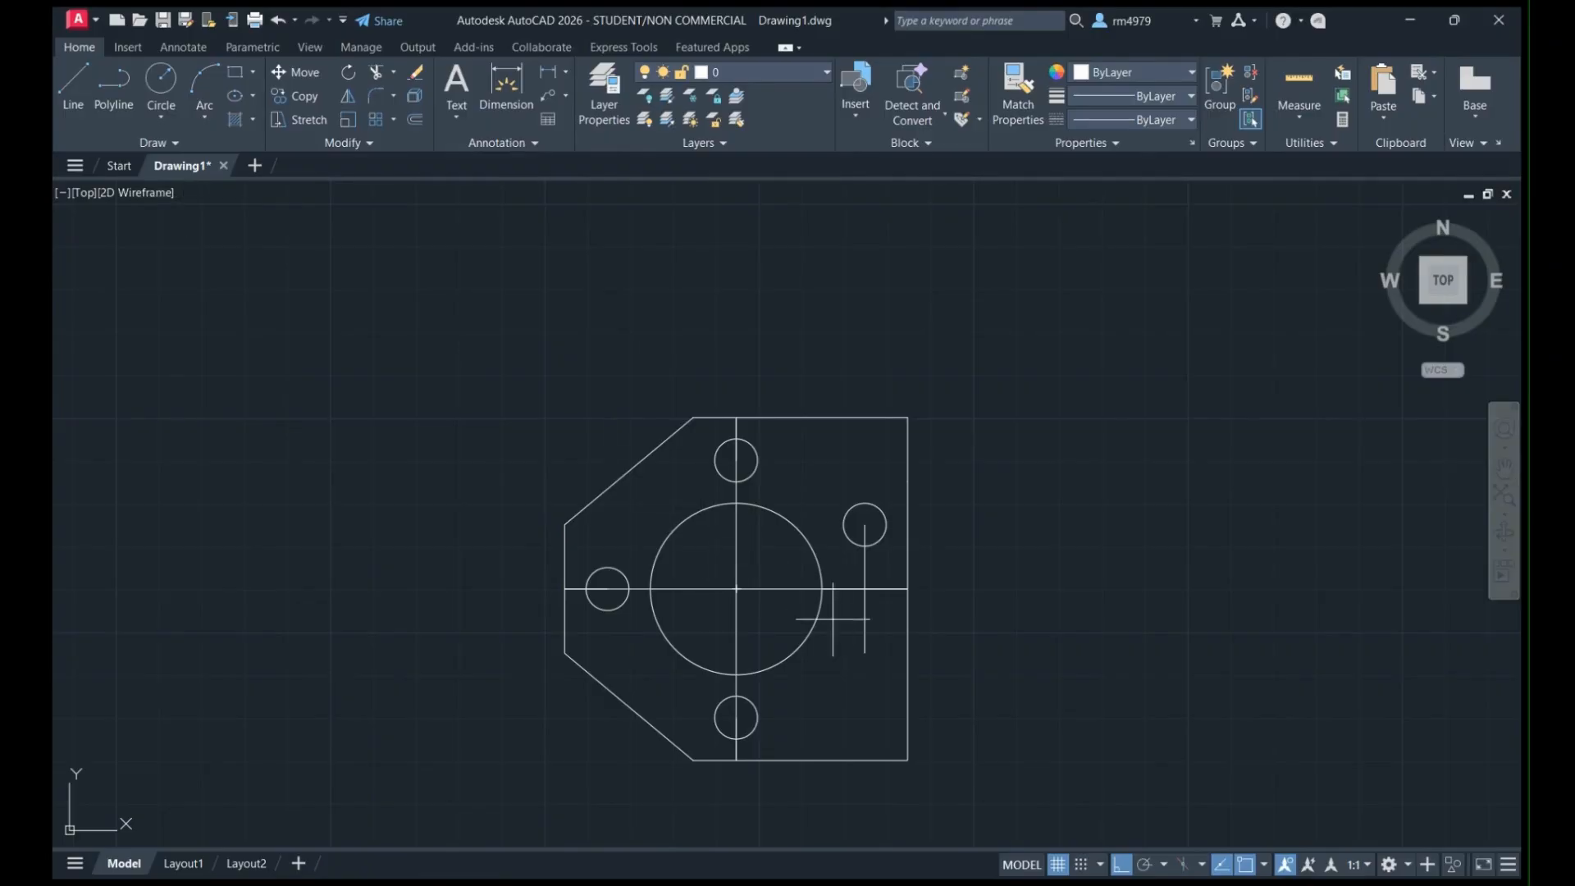
left_click(865, 652)
left_click(851, 636)
Delete both vertical construction lines joining the two small circles near the plate's right edge.
left_click(854, 588)
left_click(865, 584)
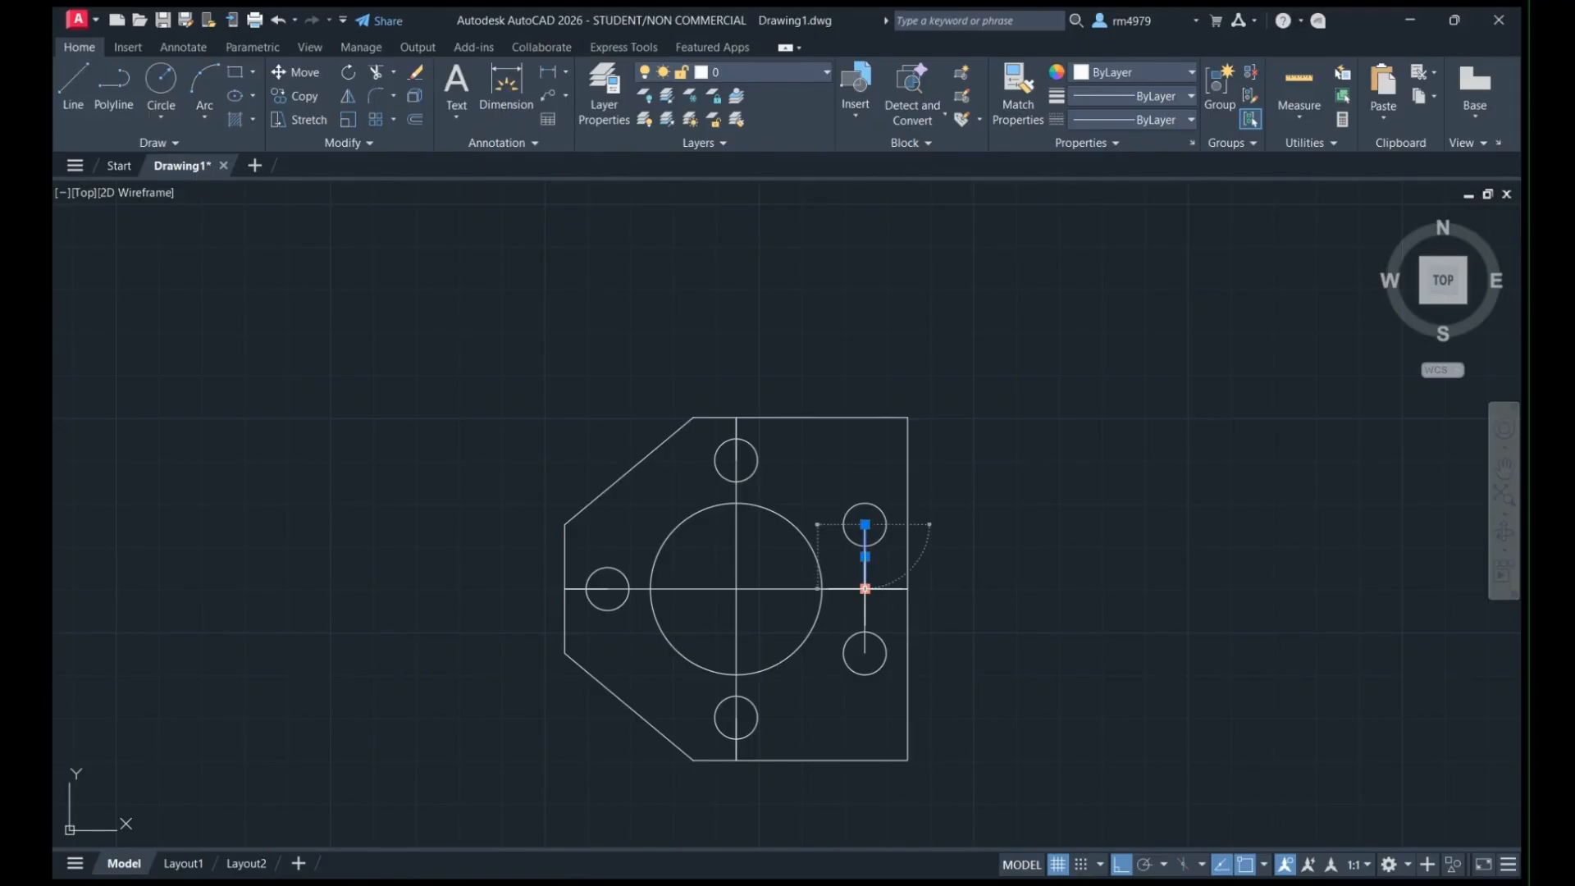
left_click(986, 485)
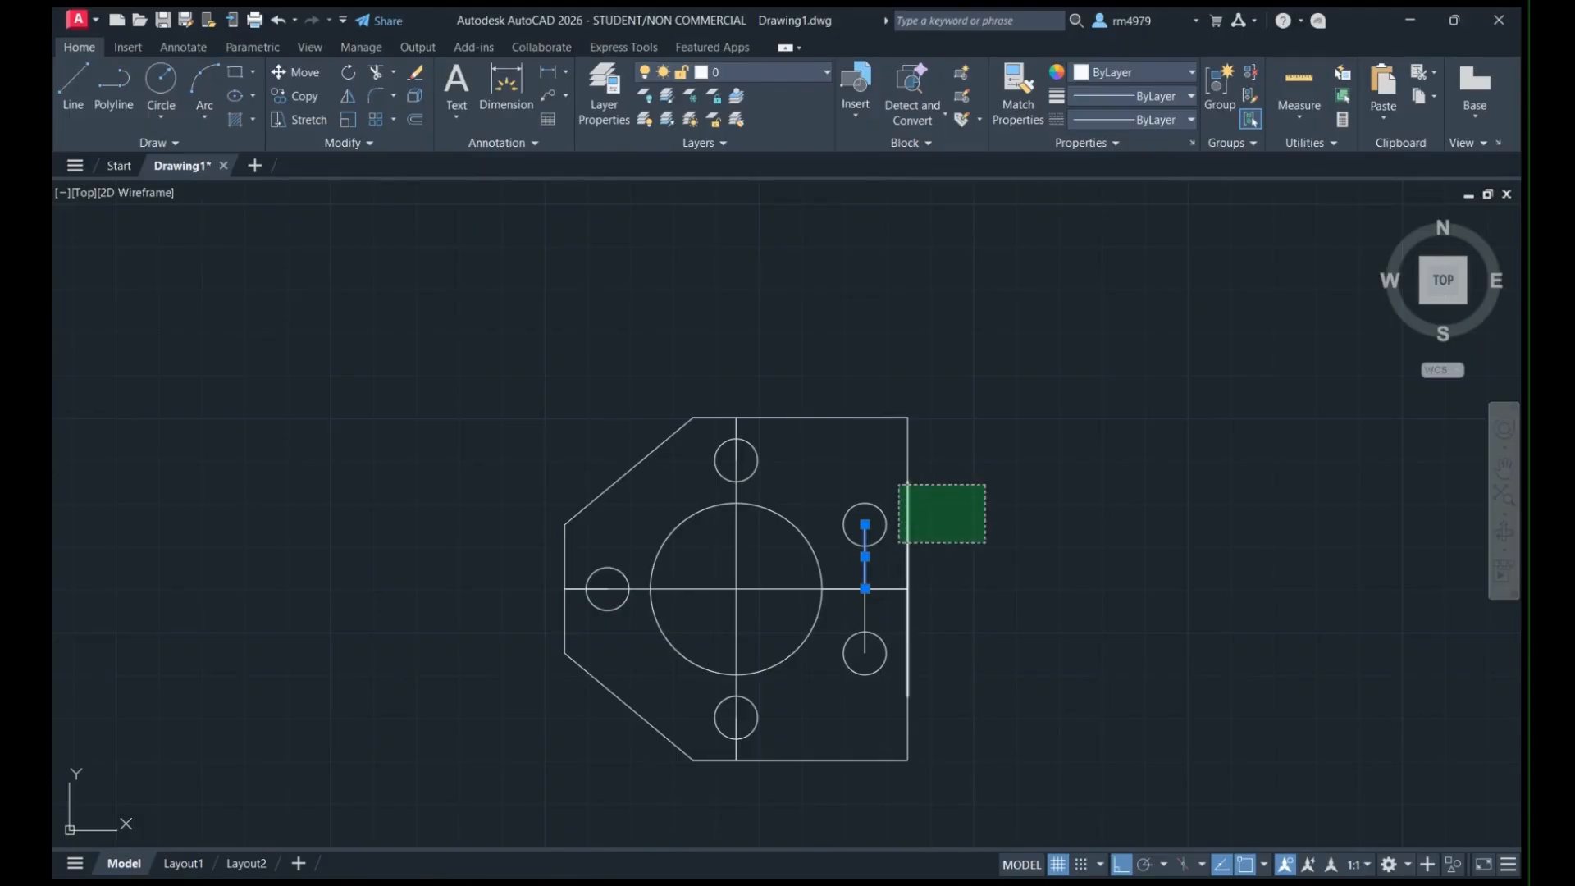
left_click(900, 542)
key("Delete")
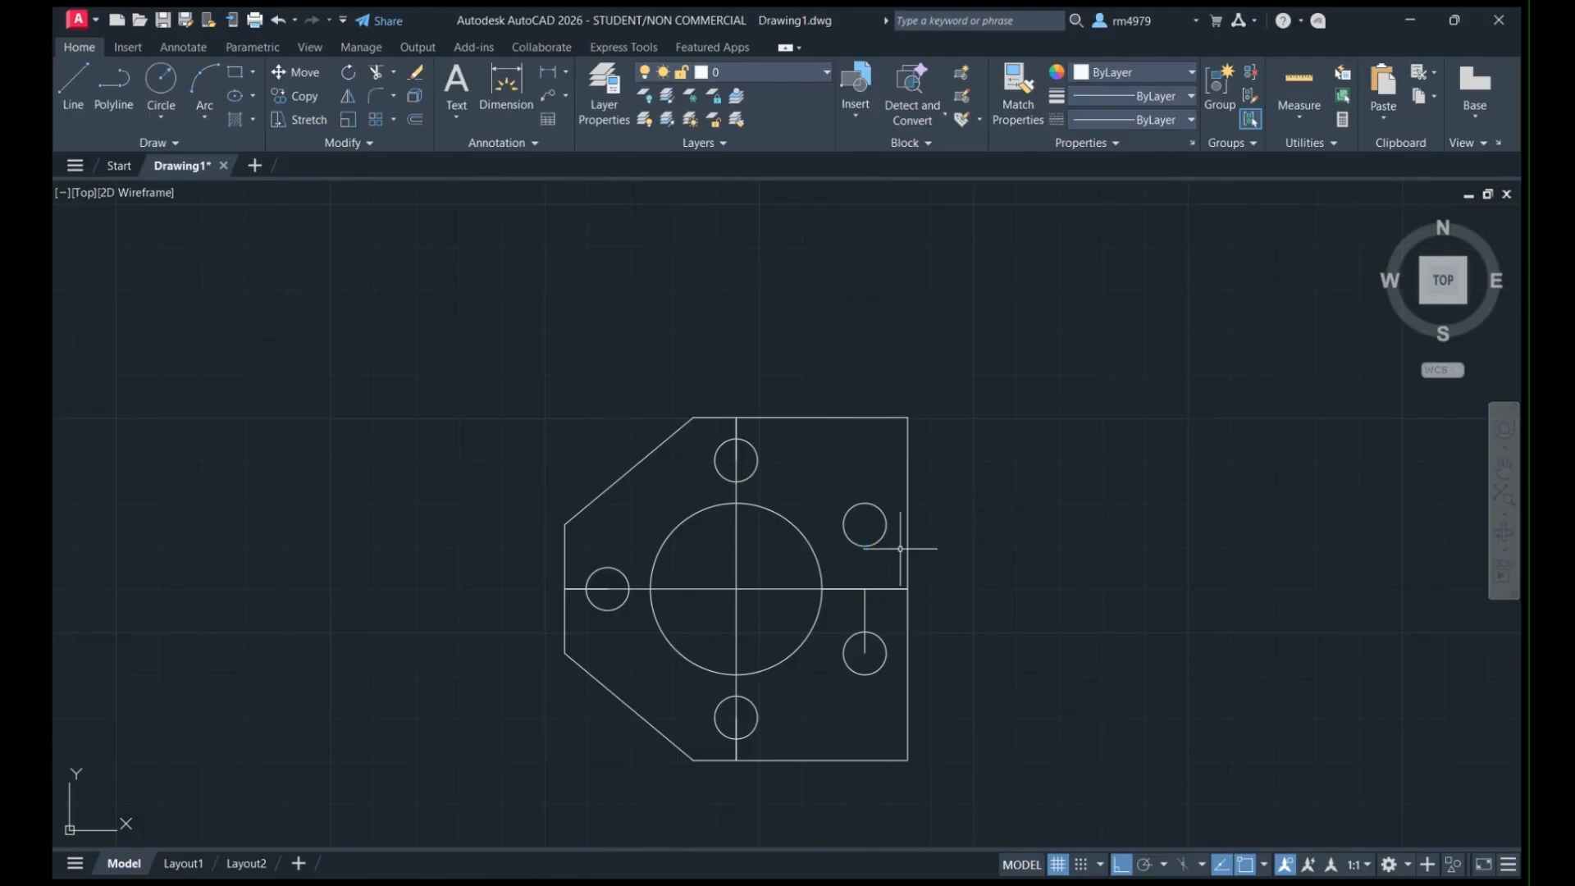
left_click(864, 624)
key("Delete")
Delete the full-length horizontal and vertical centre lines through the central circle.
left_click(699, 587)
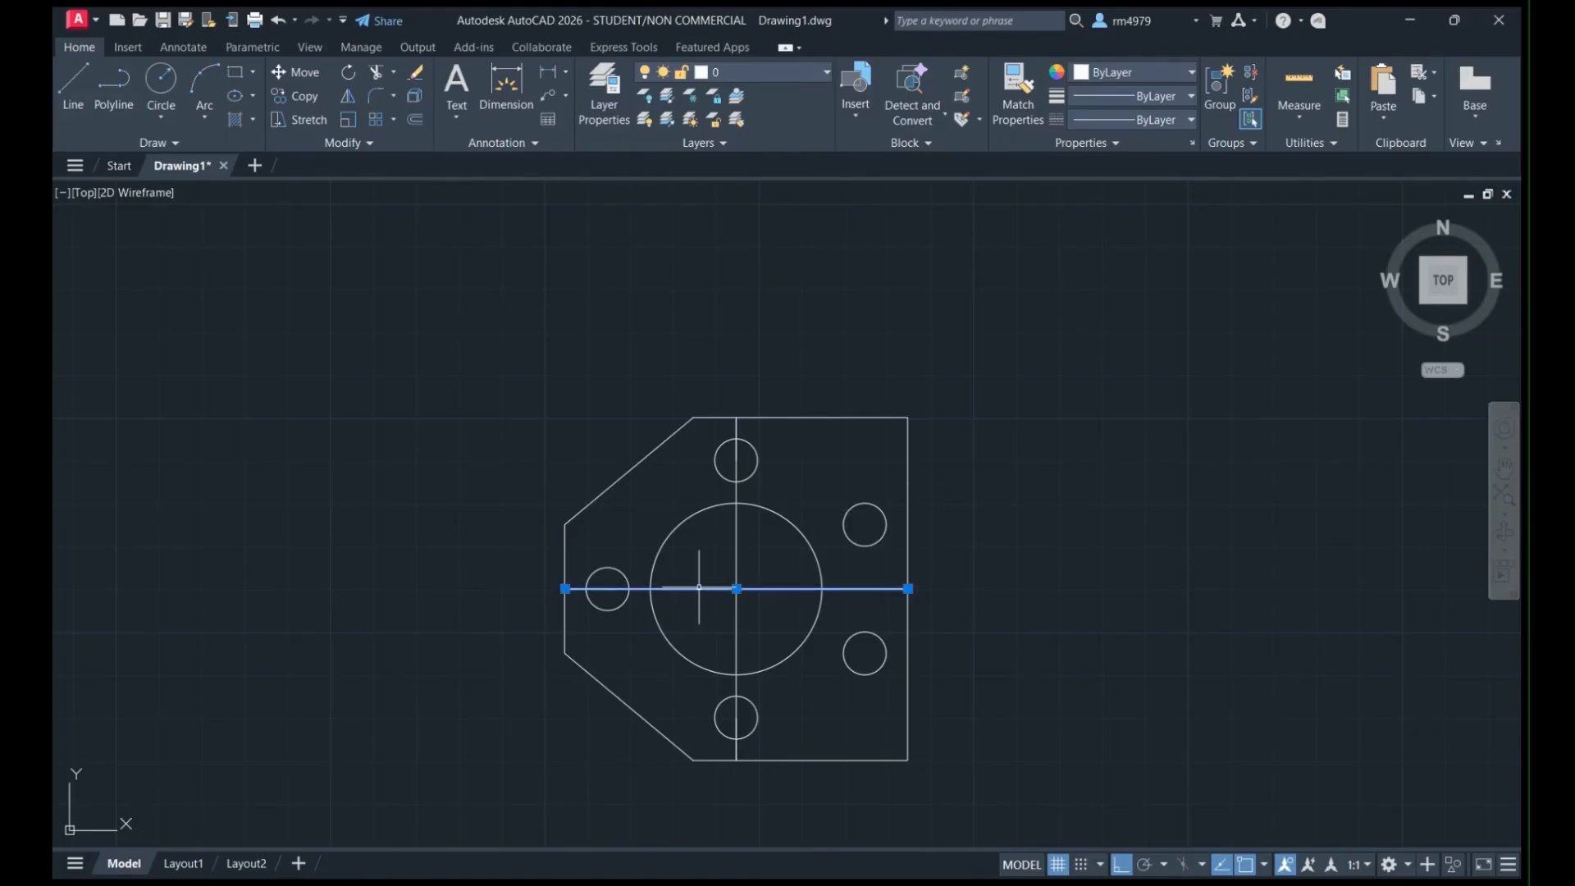
key("Delete")
left_click(737, 552)
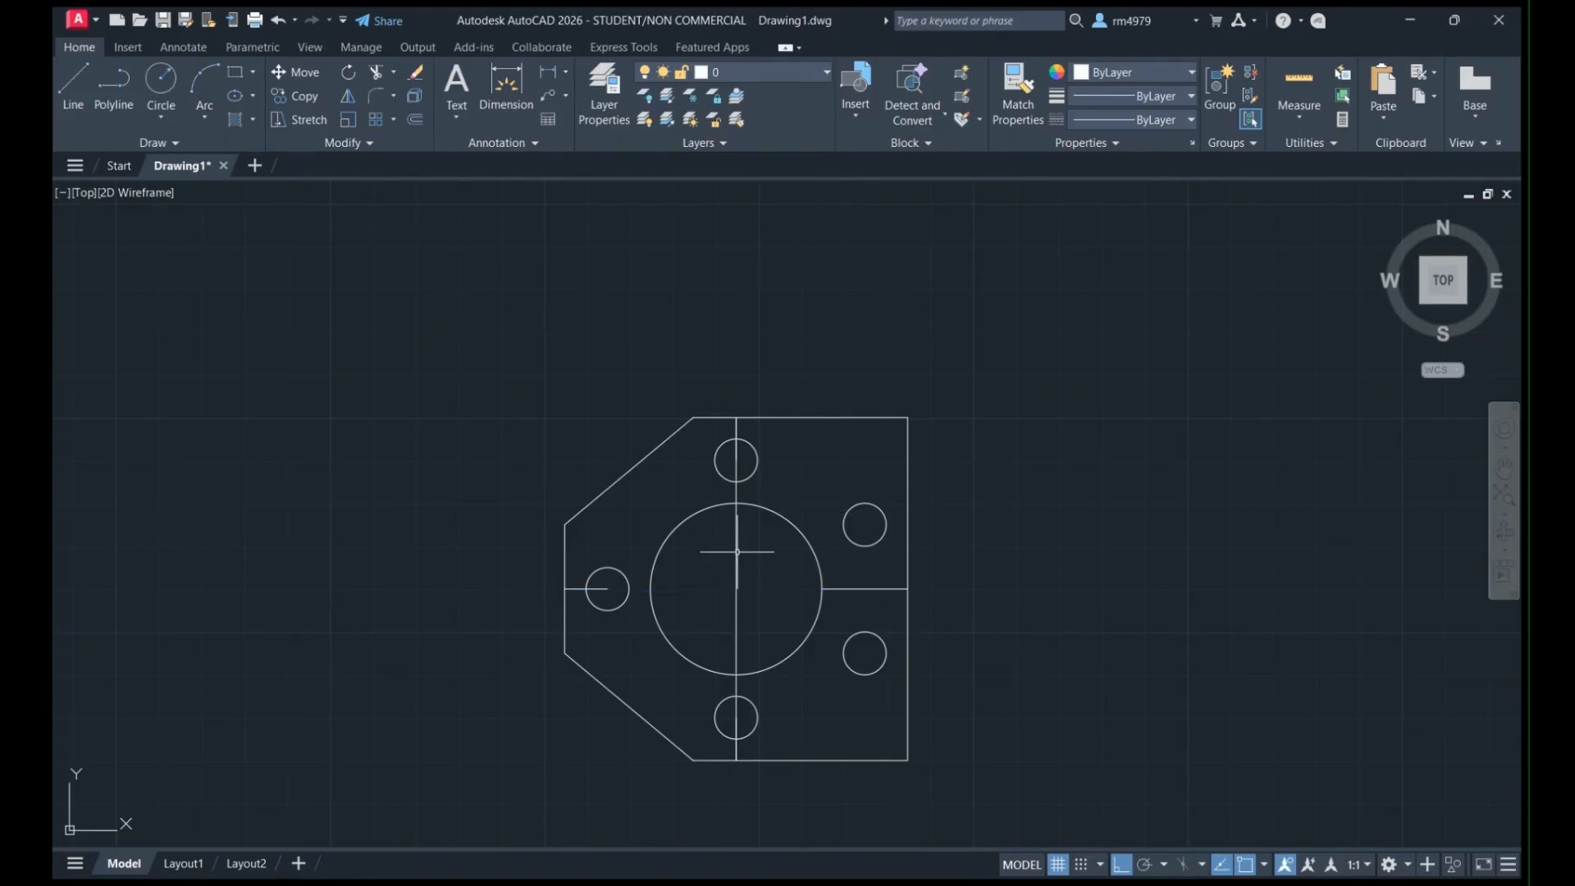
key("Delete")
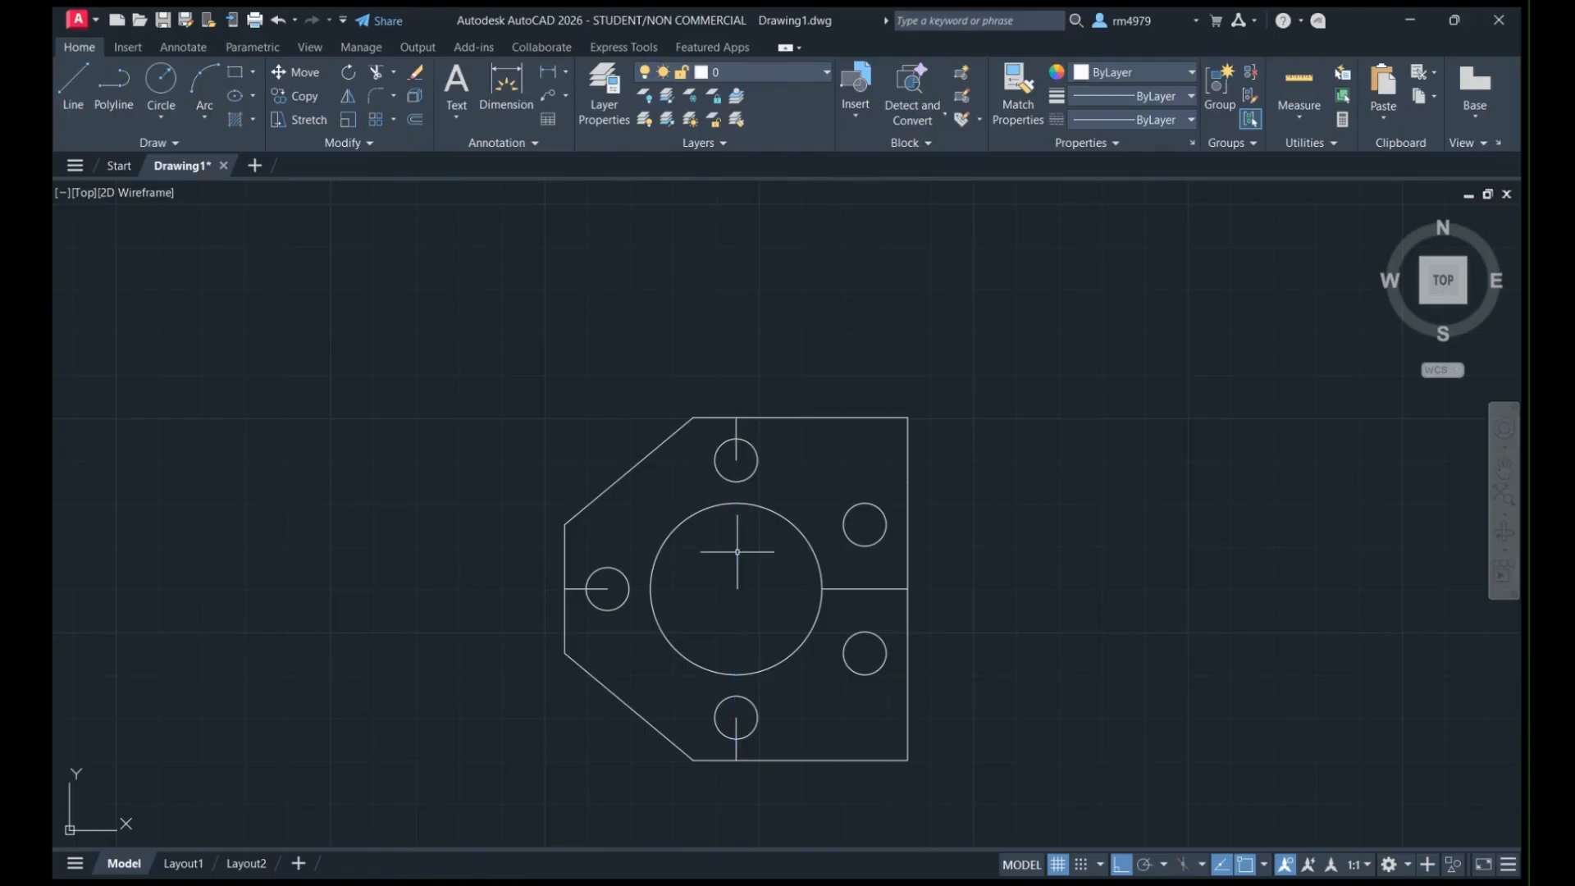
Delete the four remaining short construction lines at the midpoint of the right edge and beside the upper, left and lower small circles.
left_click(888, 588)
key("Delete")
left_click(736, 437)
key("Delete")
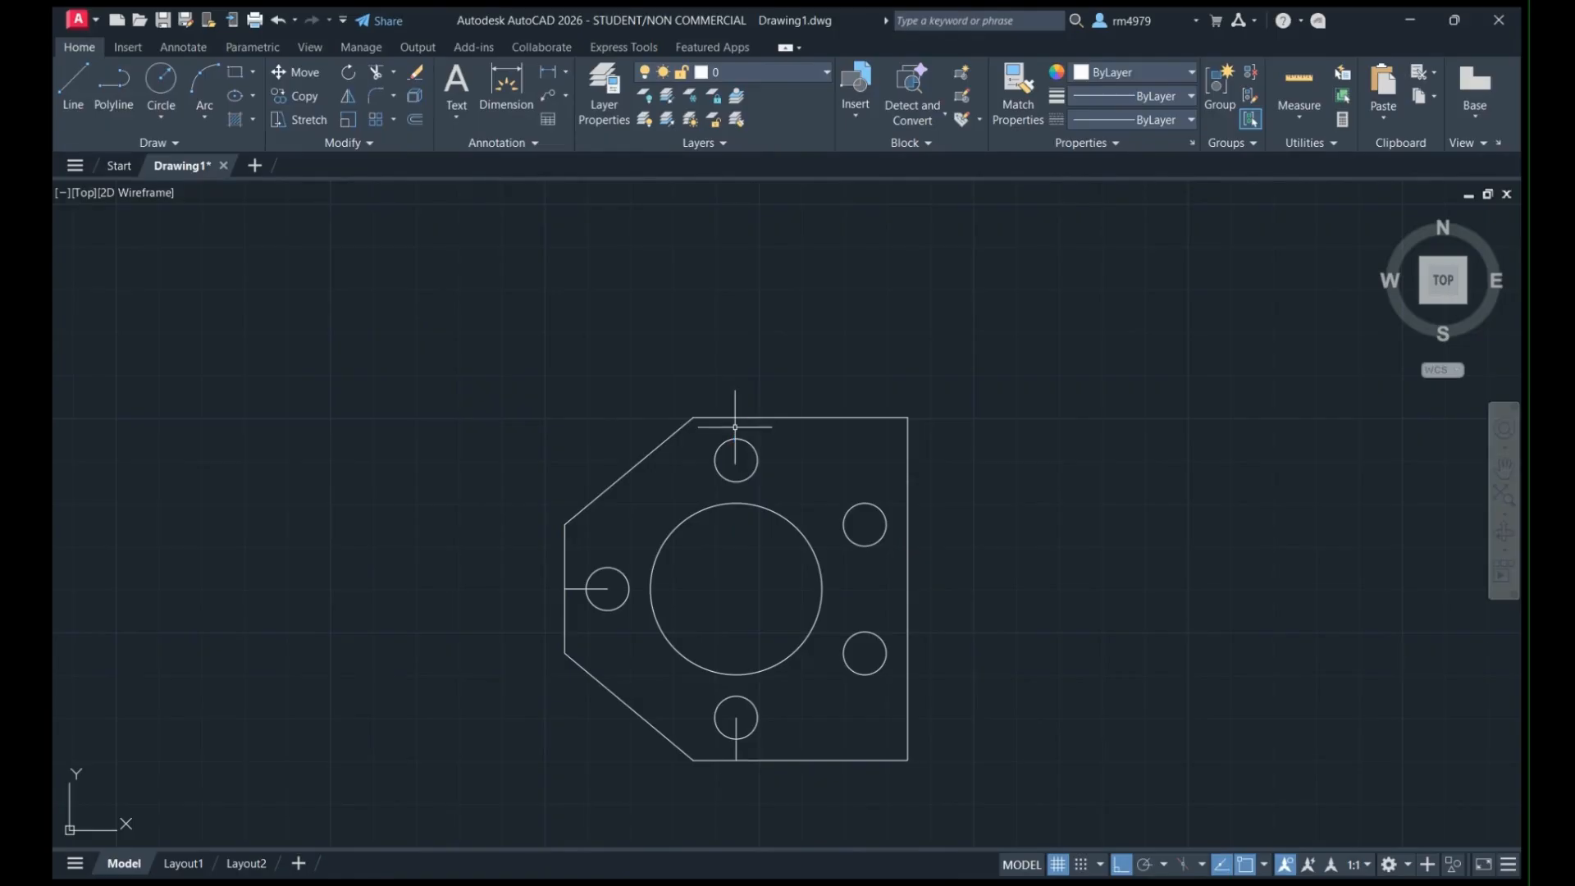
left_click(568, 589)
key("Delete")
left_click(737, 747)
key("Delete")
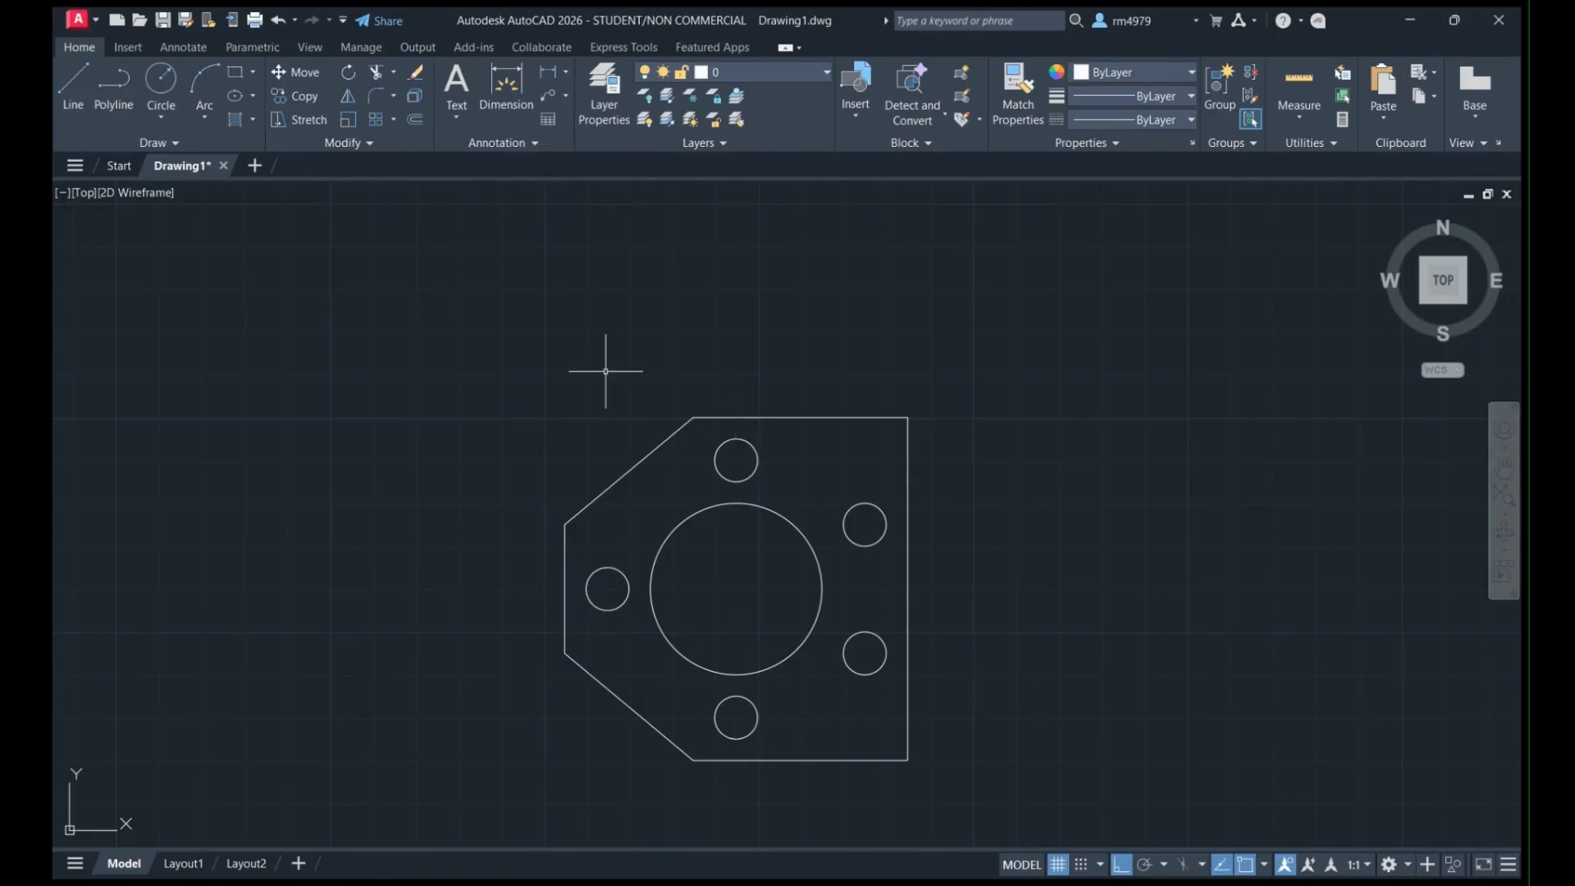
Box off the plate's upper right corner with a line down from the upper edge and a horizontal line to the right edge.
left_click(73, 86)
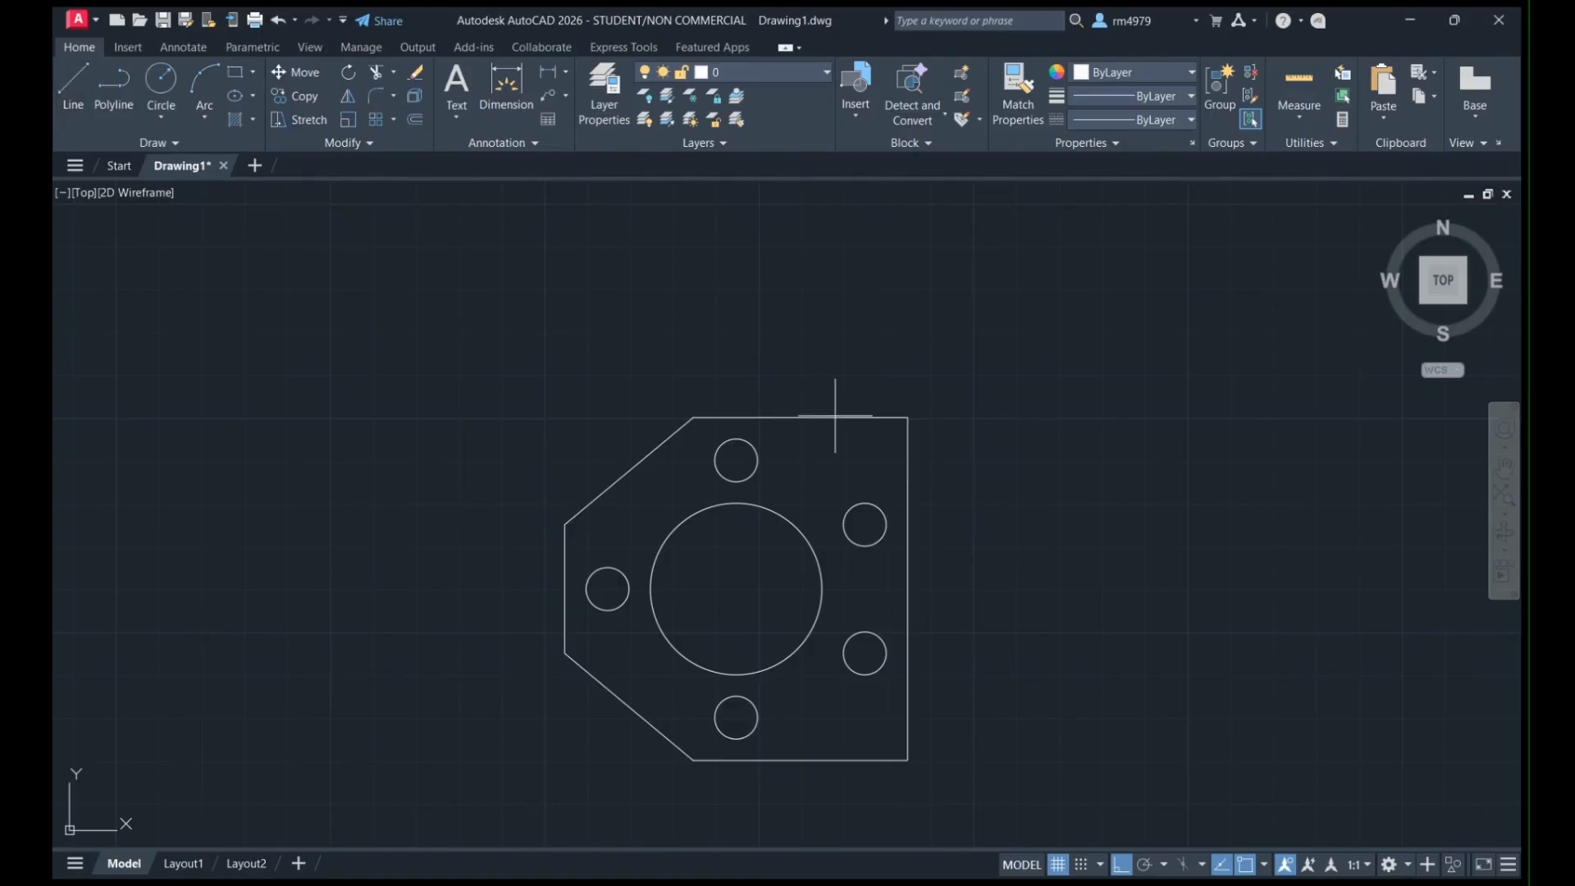
left_click(779, 417)
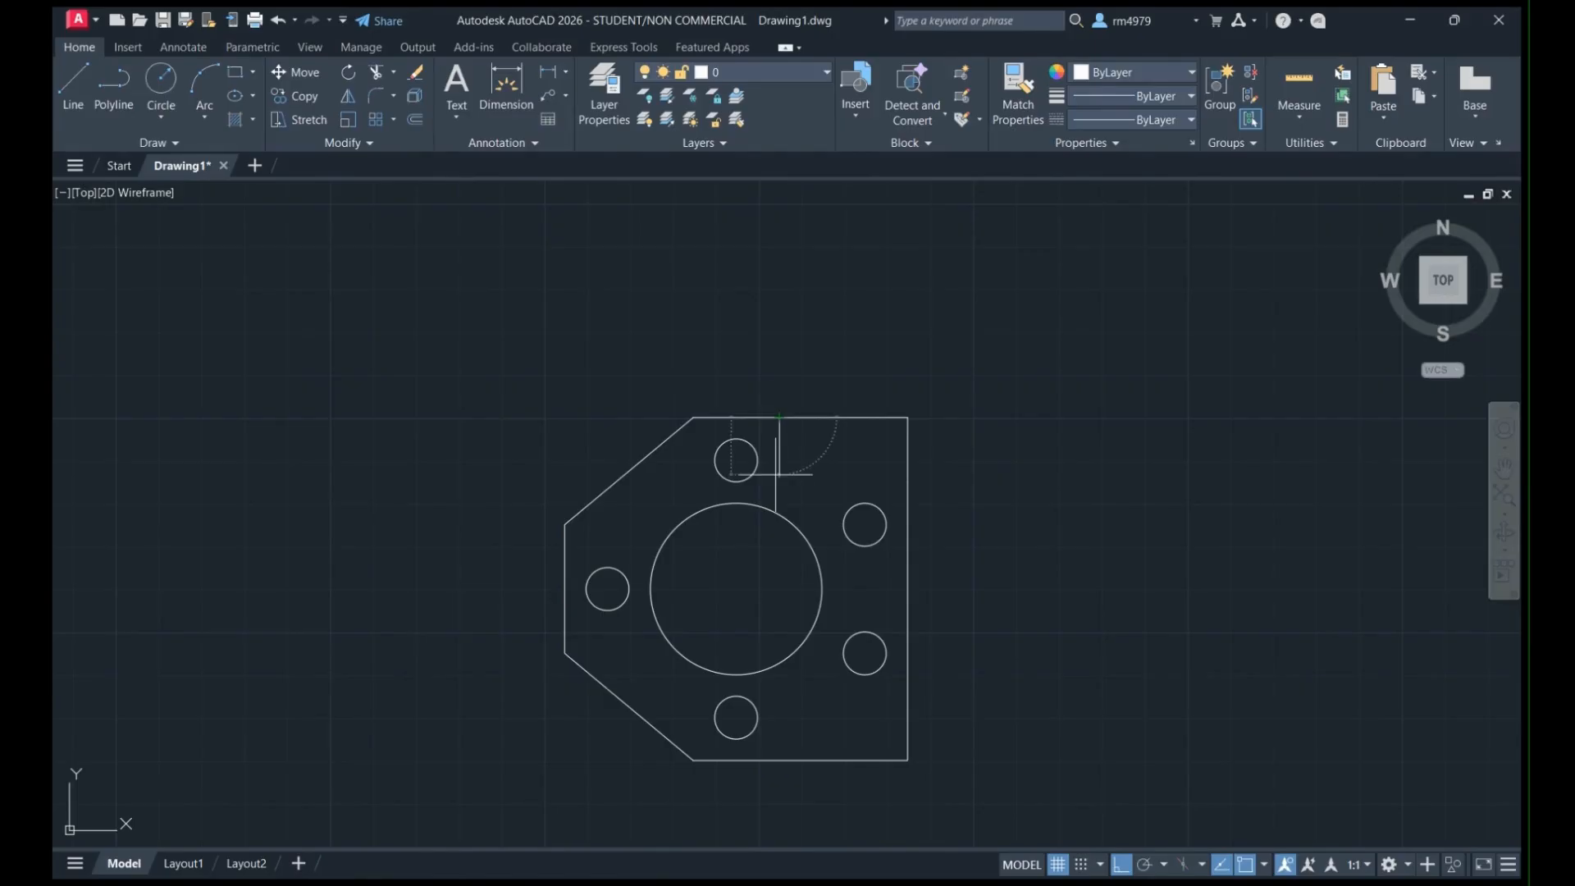
left_click(779, 482)
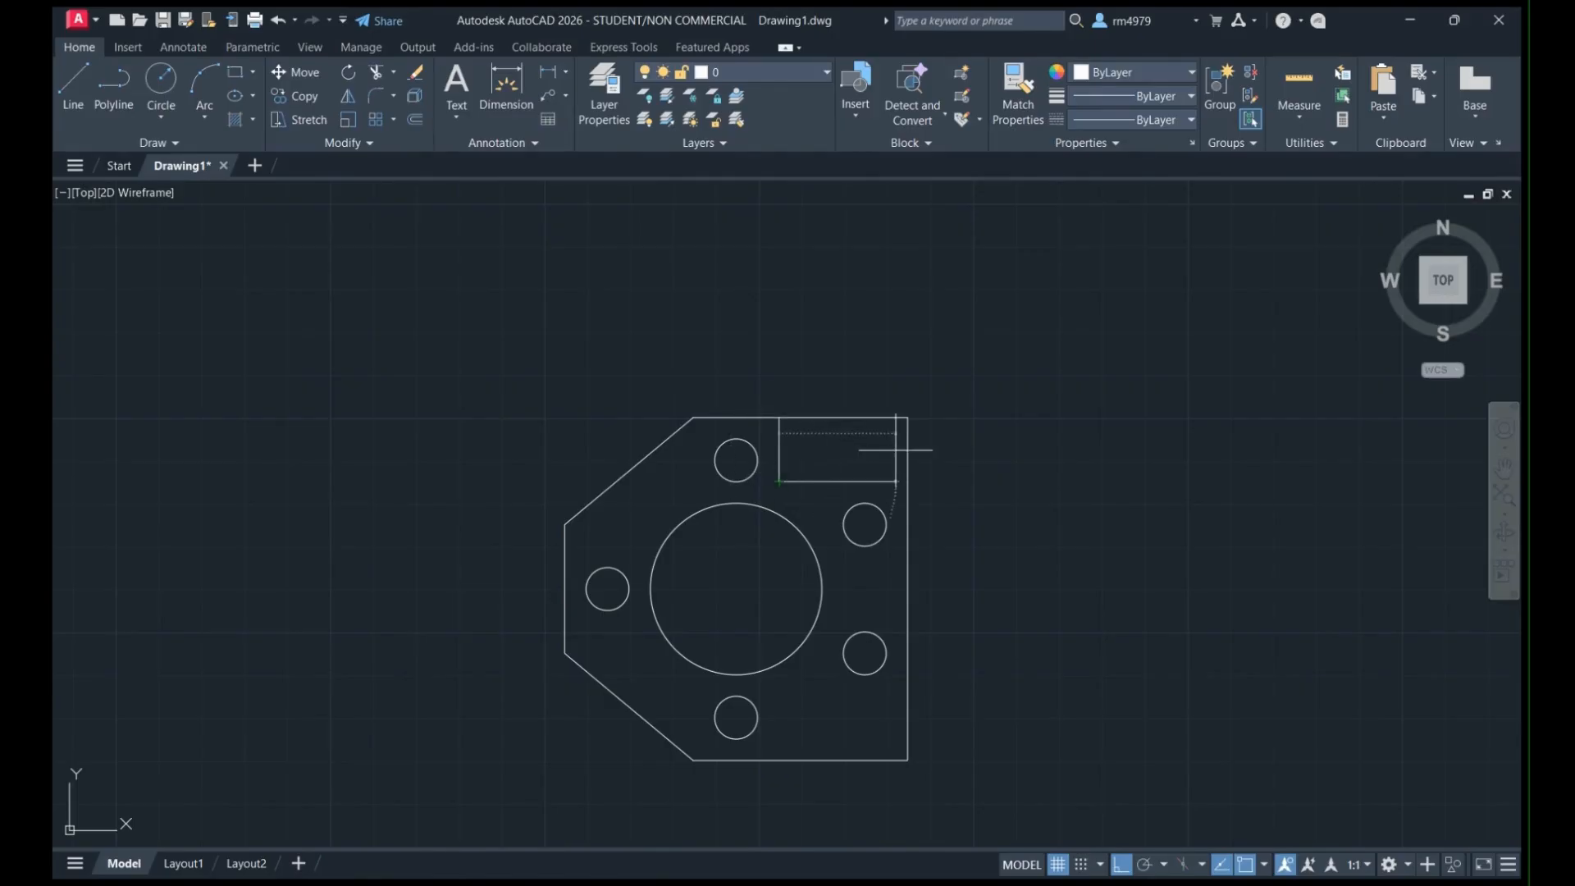
left_click(907, 483)
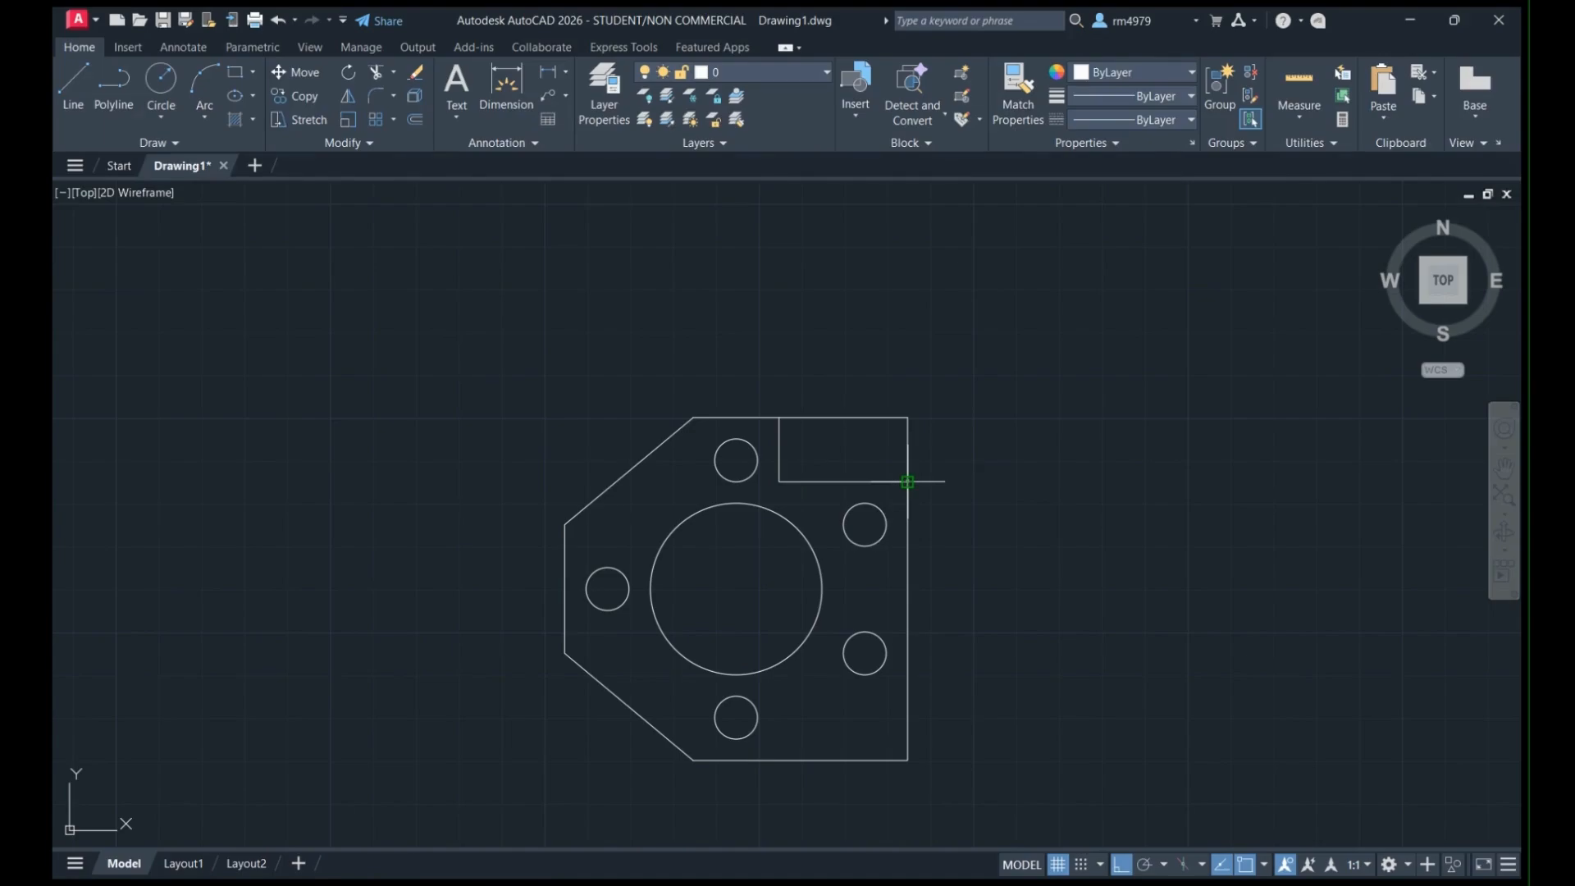
key("Escape")
Box off the plate's lower right corner with a line up from the lower edge and a horizontal line to the right edge.
left_click(74, 89)
left_click(779, 761)
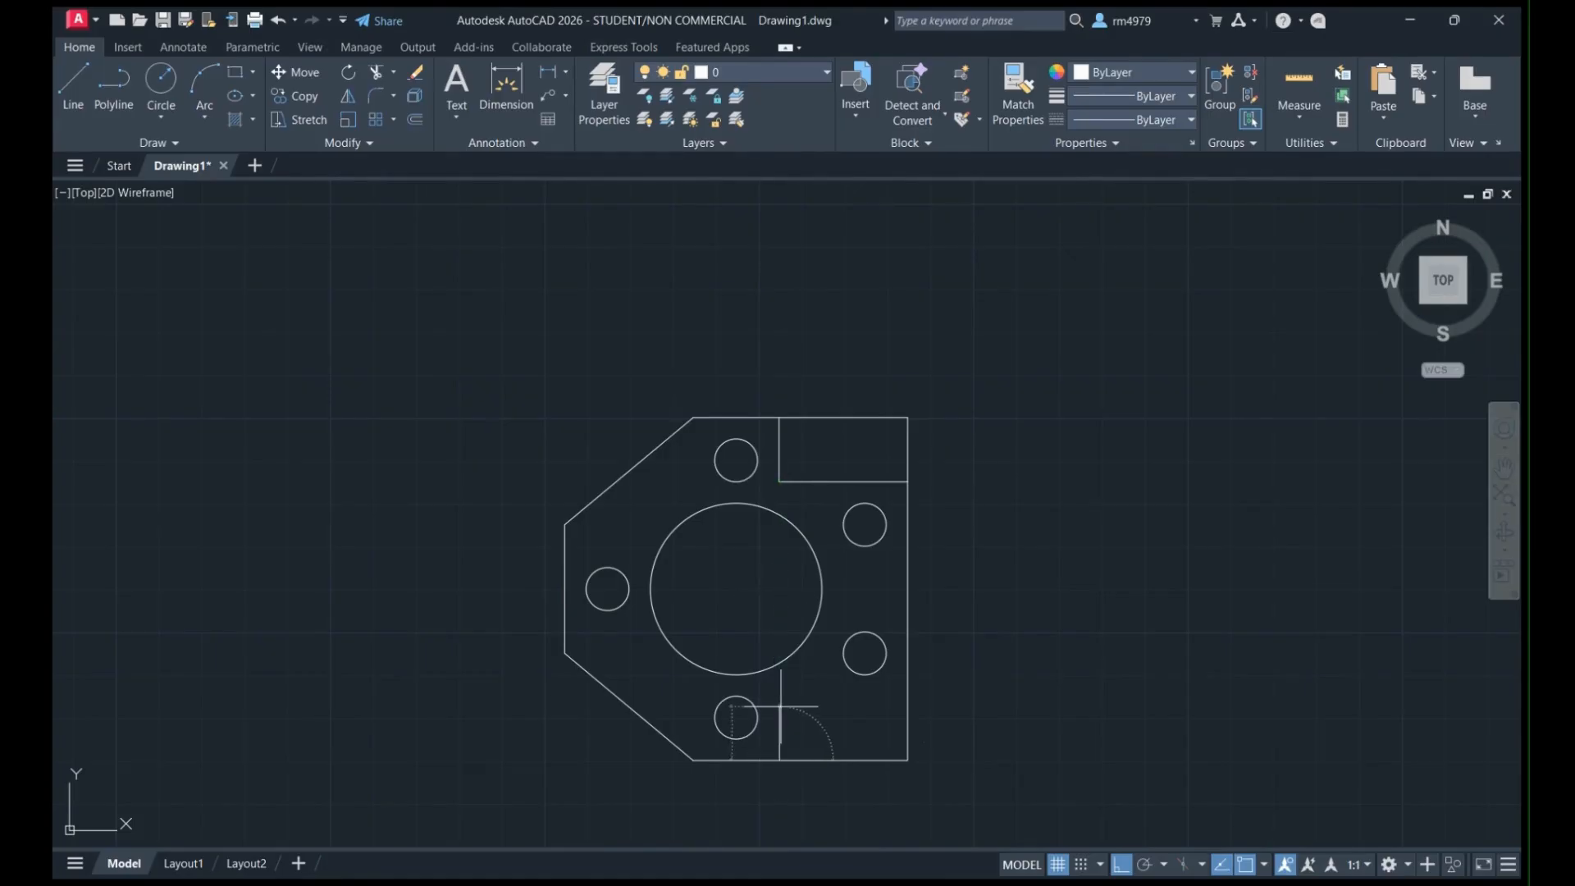
left_click(779, 695)
left_click(878, 696)
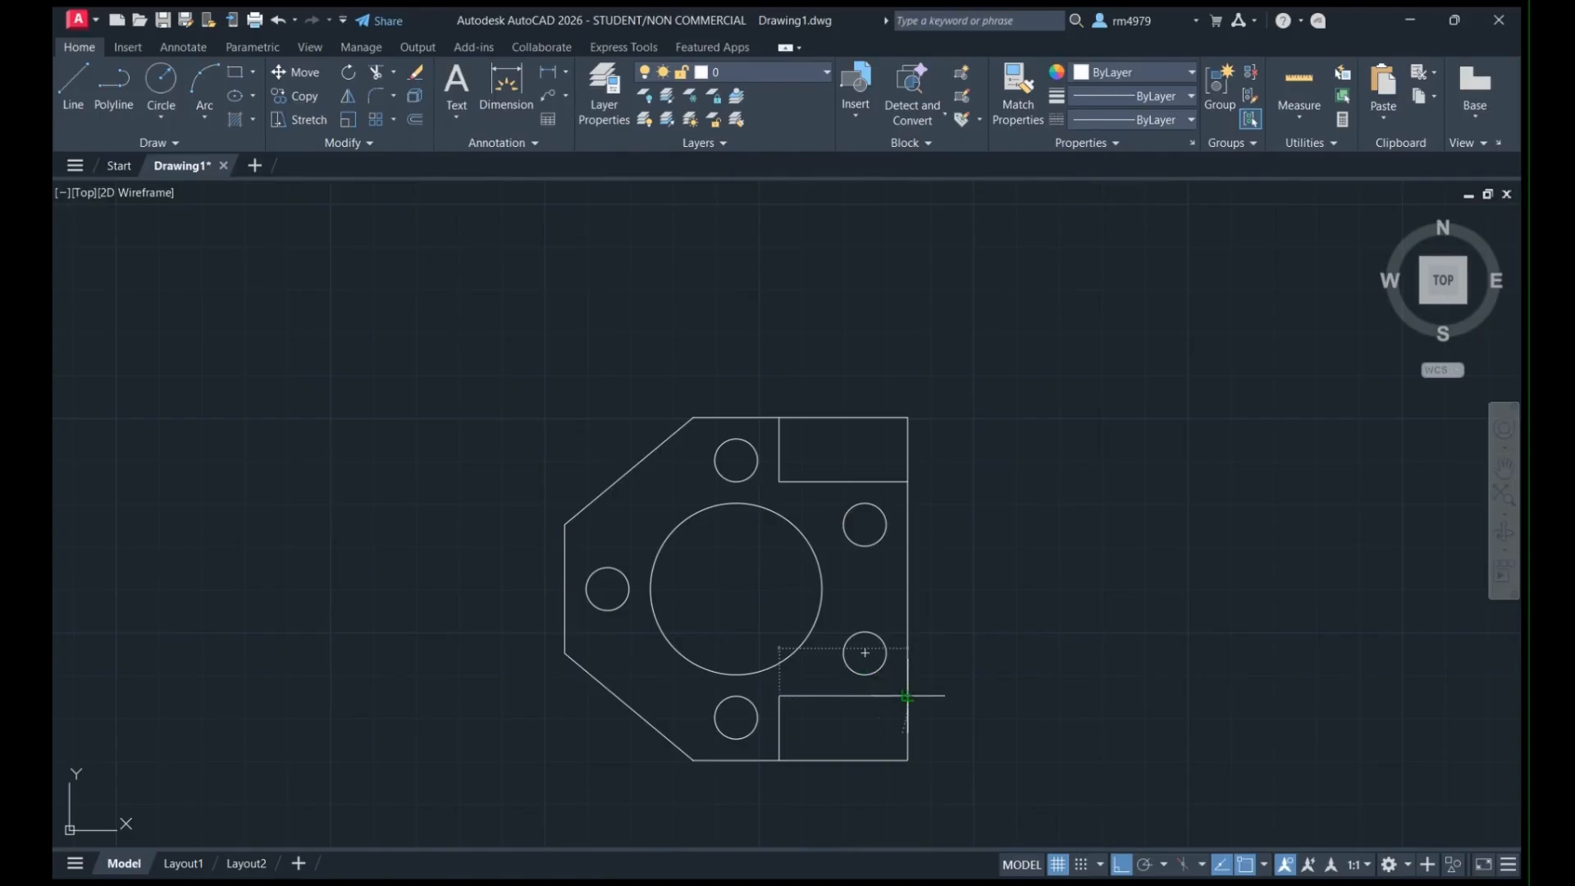
left_click(907, 696)
key("Return")
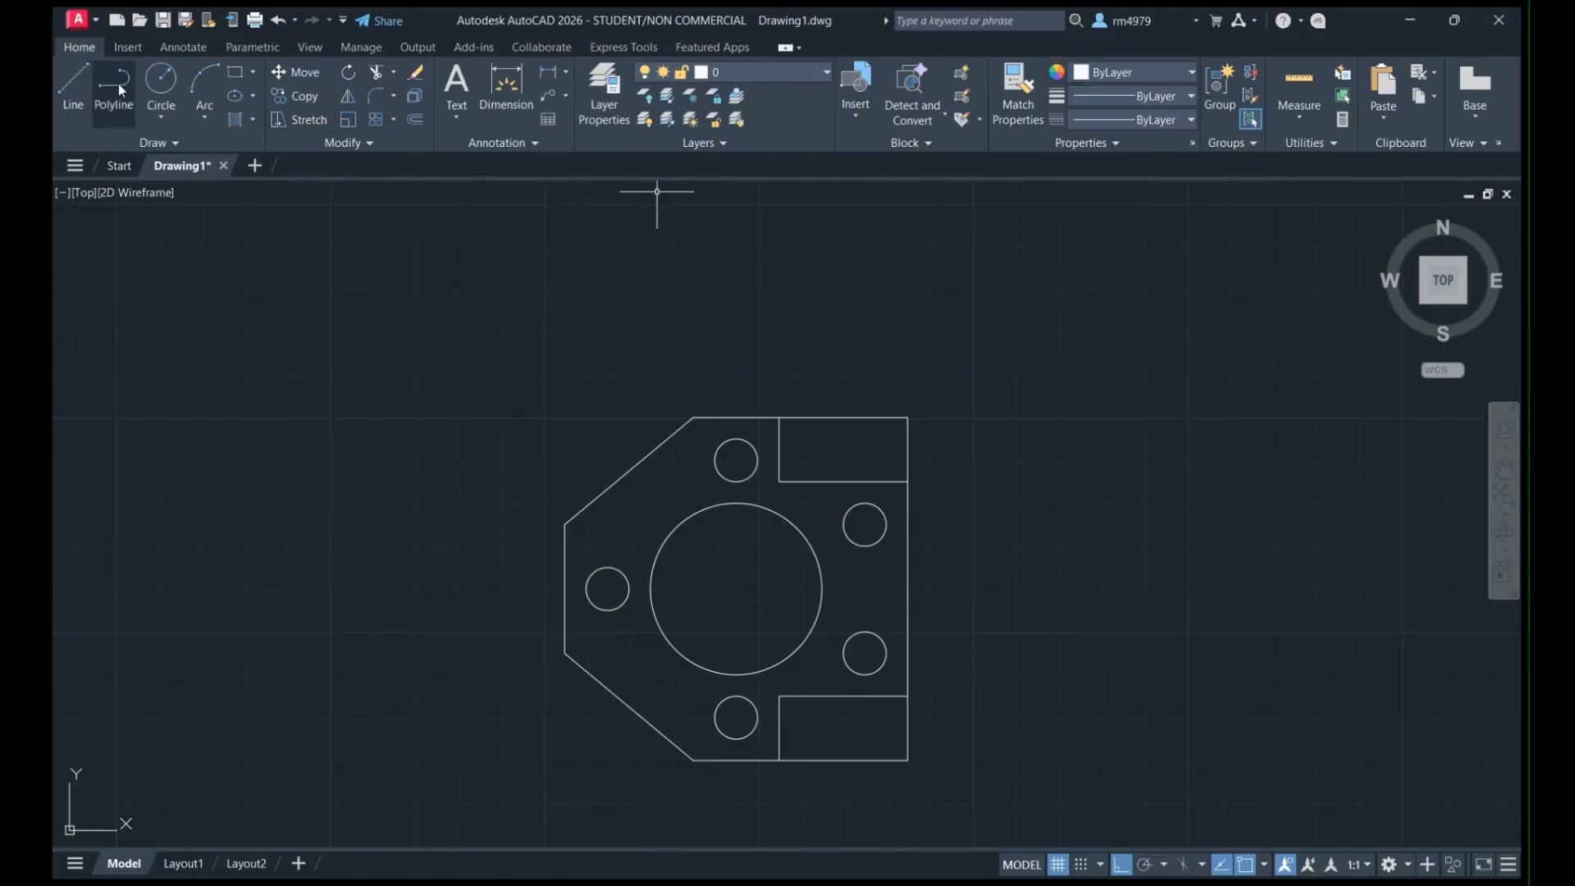
Draw two equal circles centred on the plate's upper and lower edges, each touching the inner horizontal line of its corner box.
left_click(164, 99)
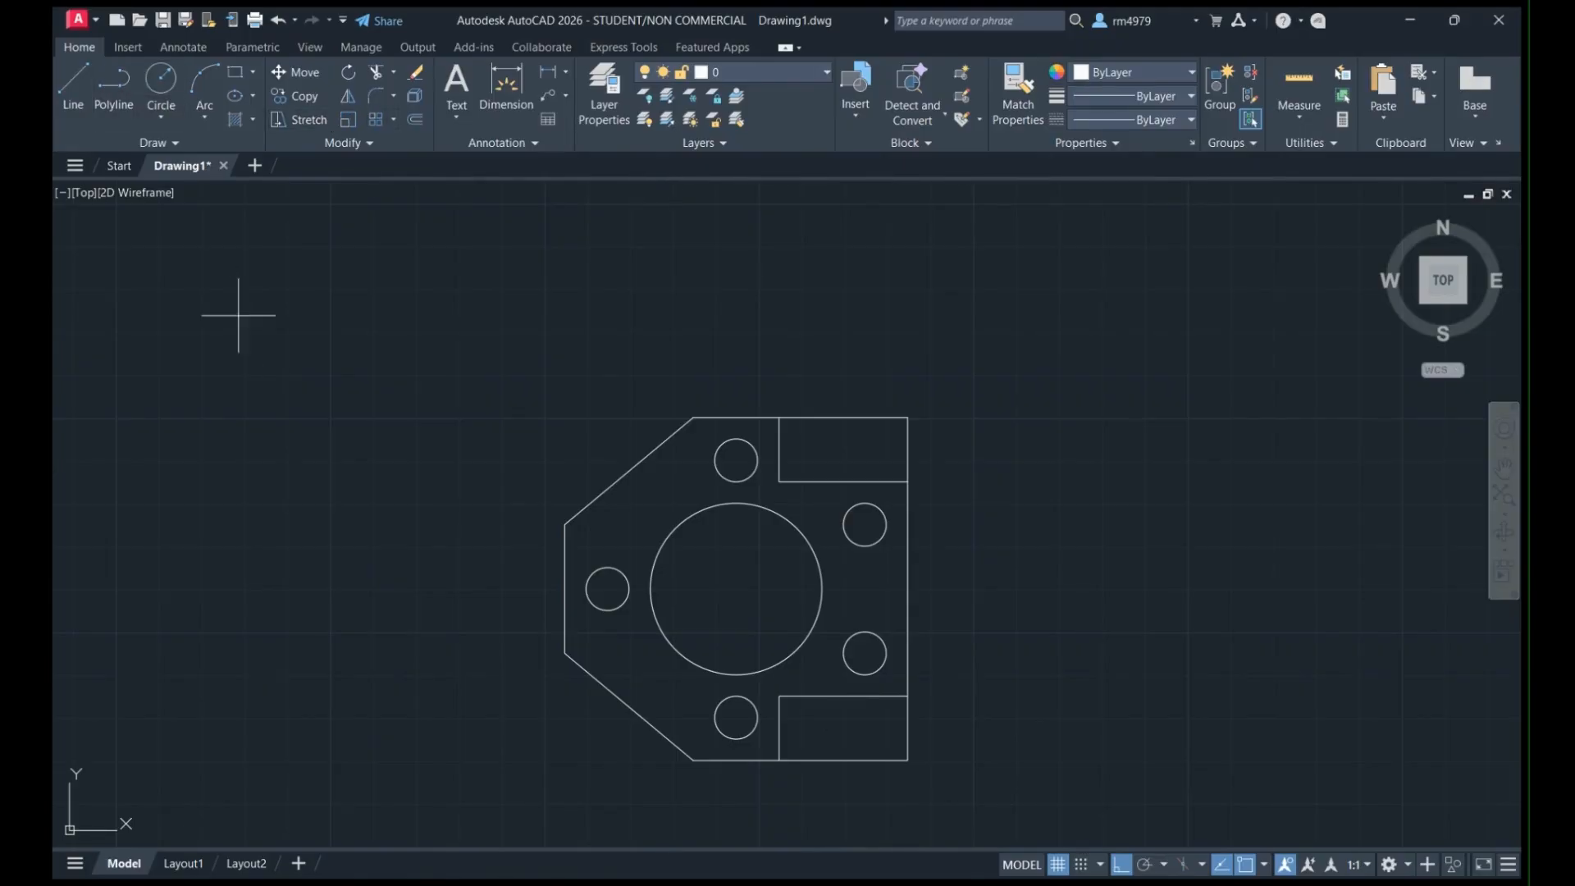
left_click(821, 696)
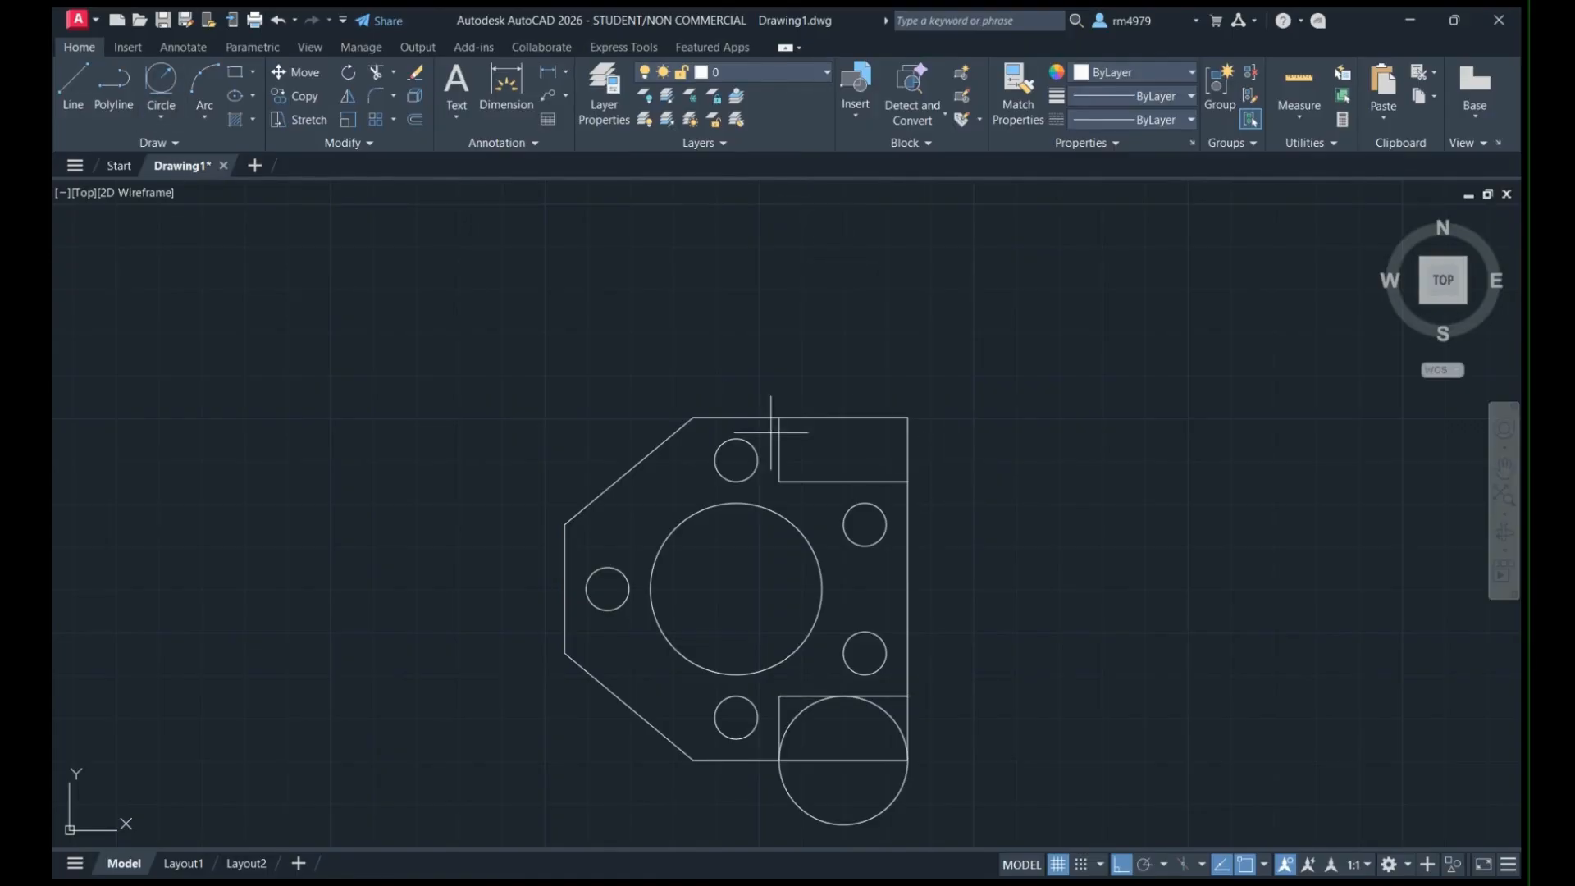
left_click(850, 480)
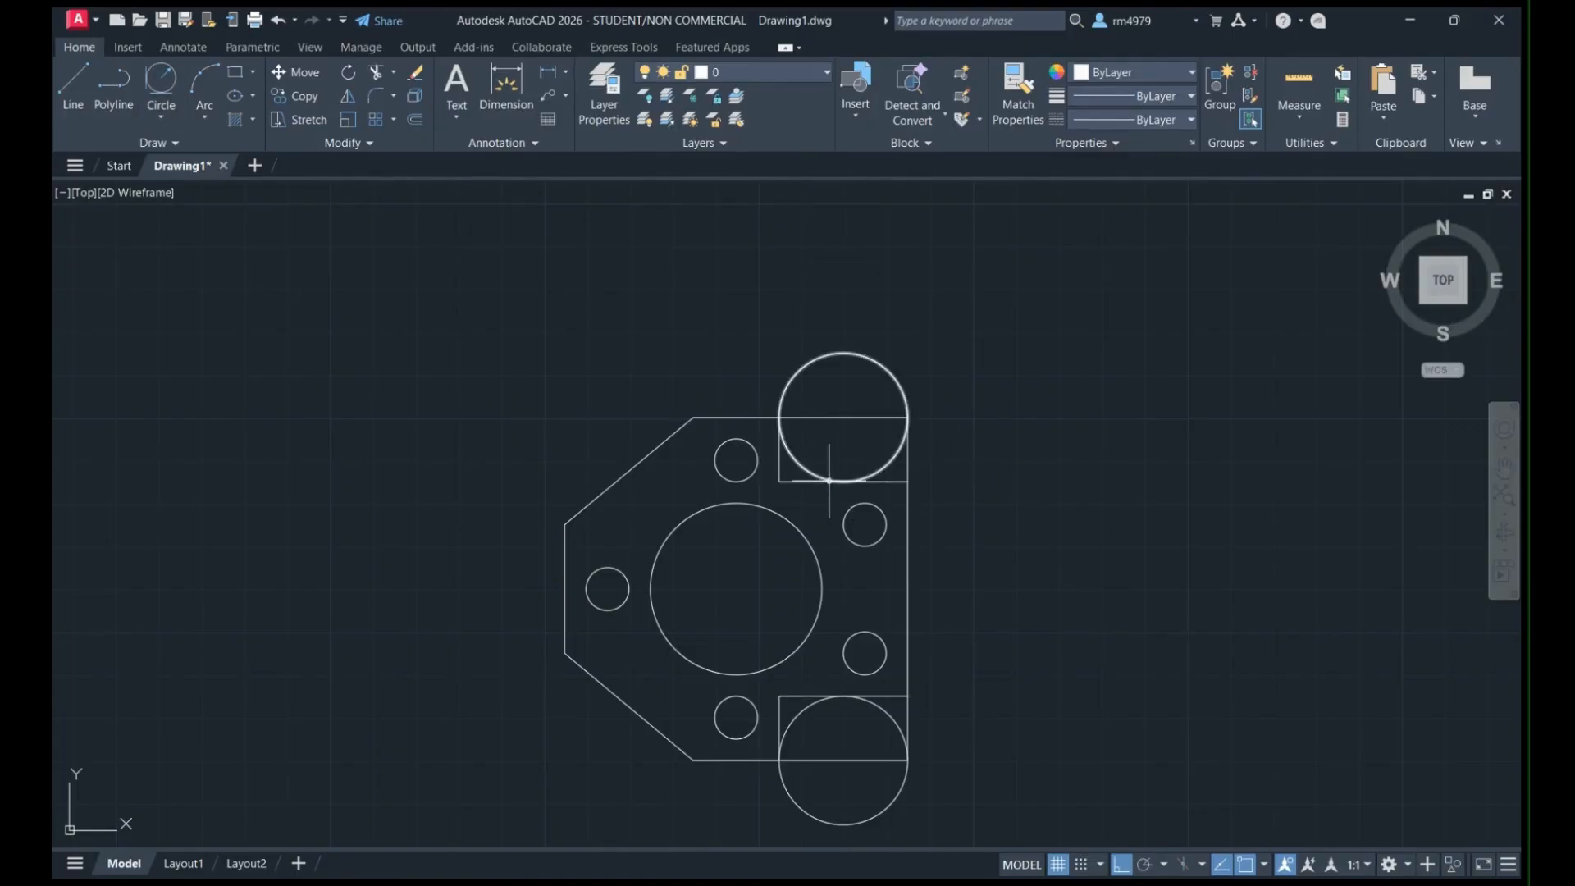
Draw larger concentric circles around the two small circles near the right edge, with radii reaching that edge.
left_click(161, 75)
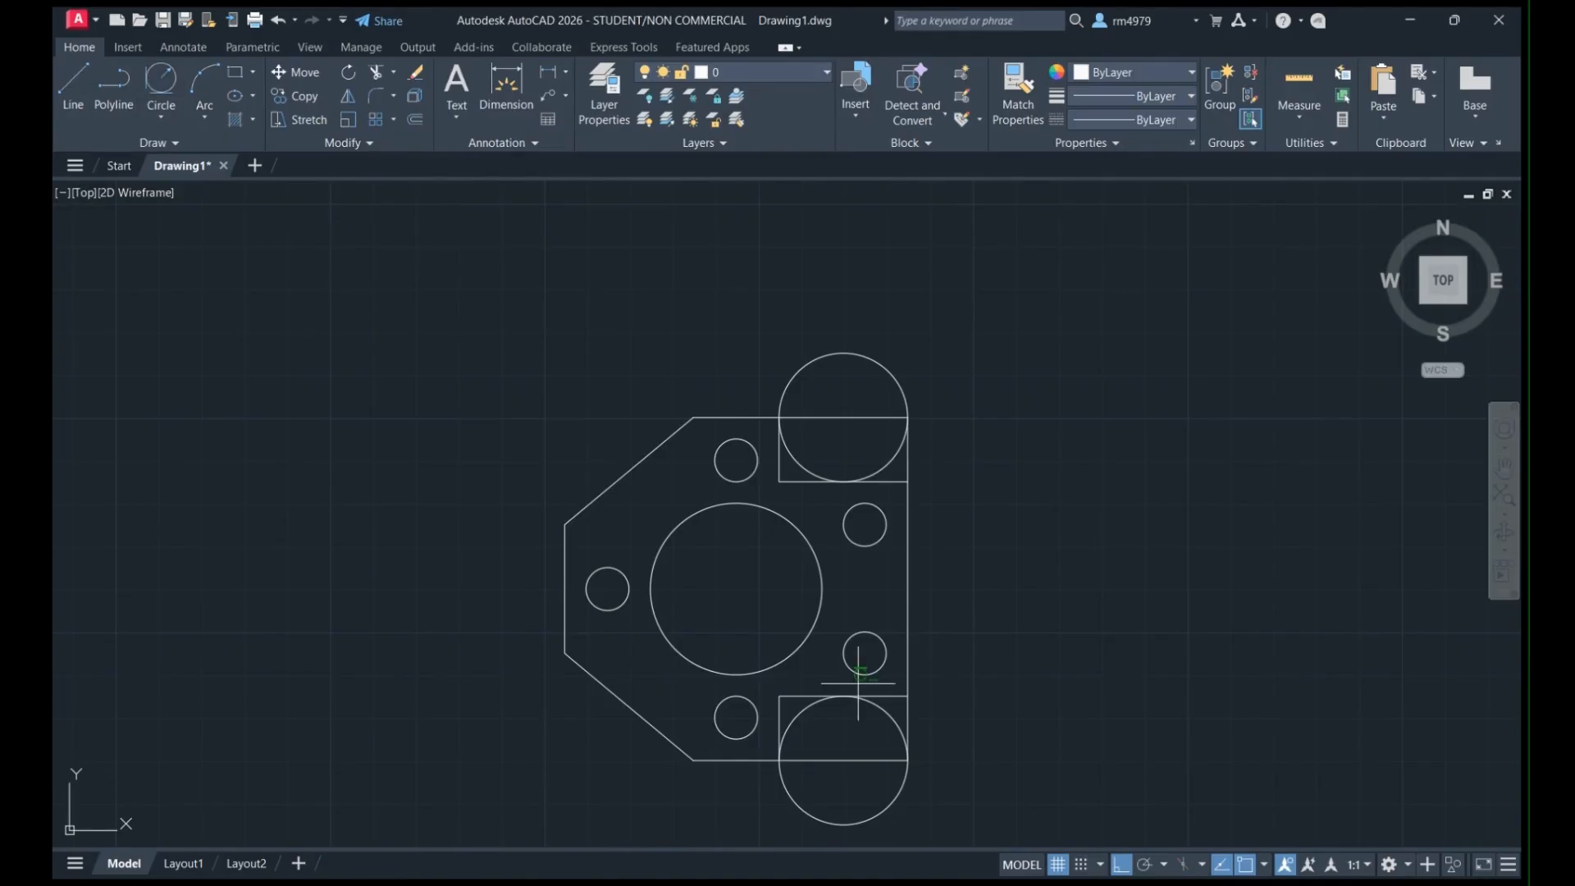
left_click(907, 653)
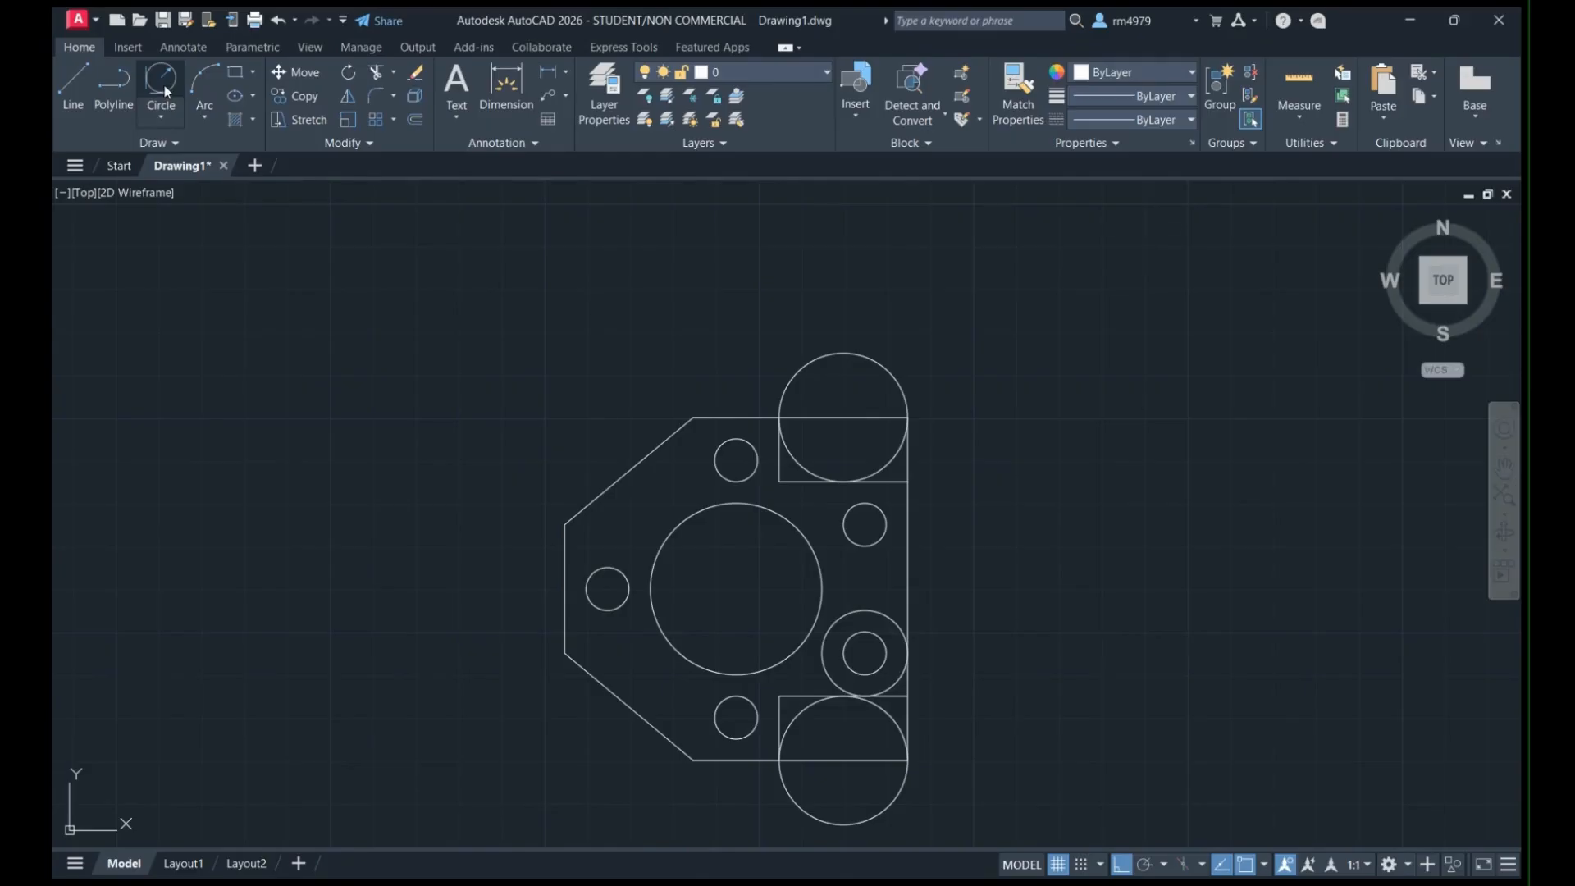
left_click(908, 508)
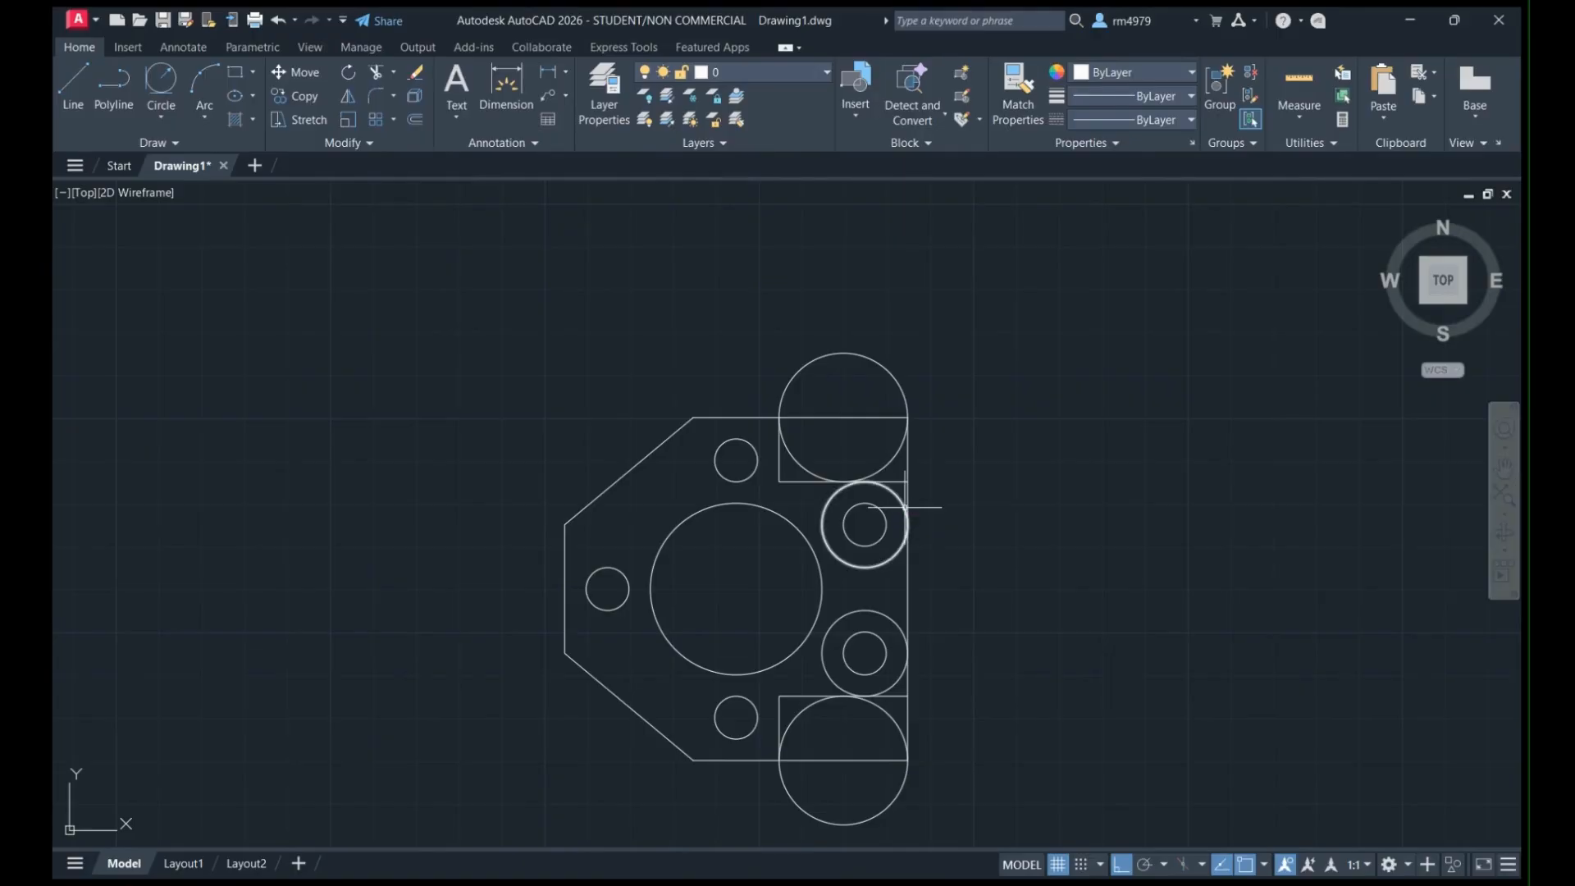
Trim the excess circle arcs and corner lines to leave a concave notch and rounded corner at the plate's upper and lower right.
scroll(726, 500, "down", 4)
scroll(460, 229, "up", 1)
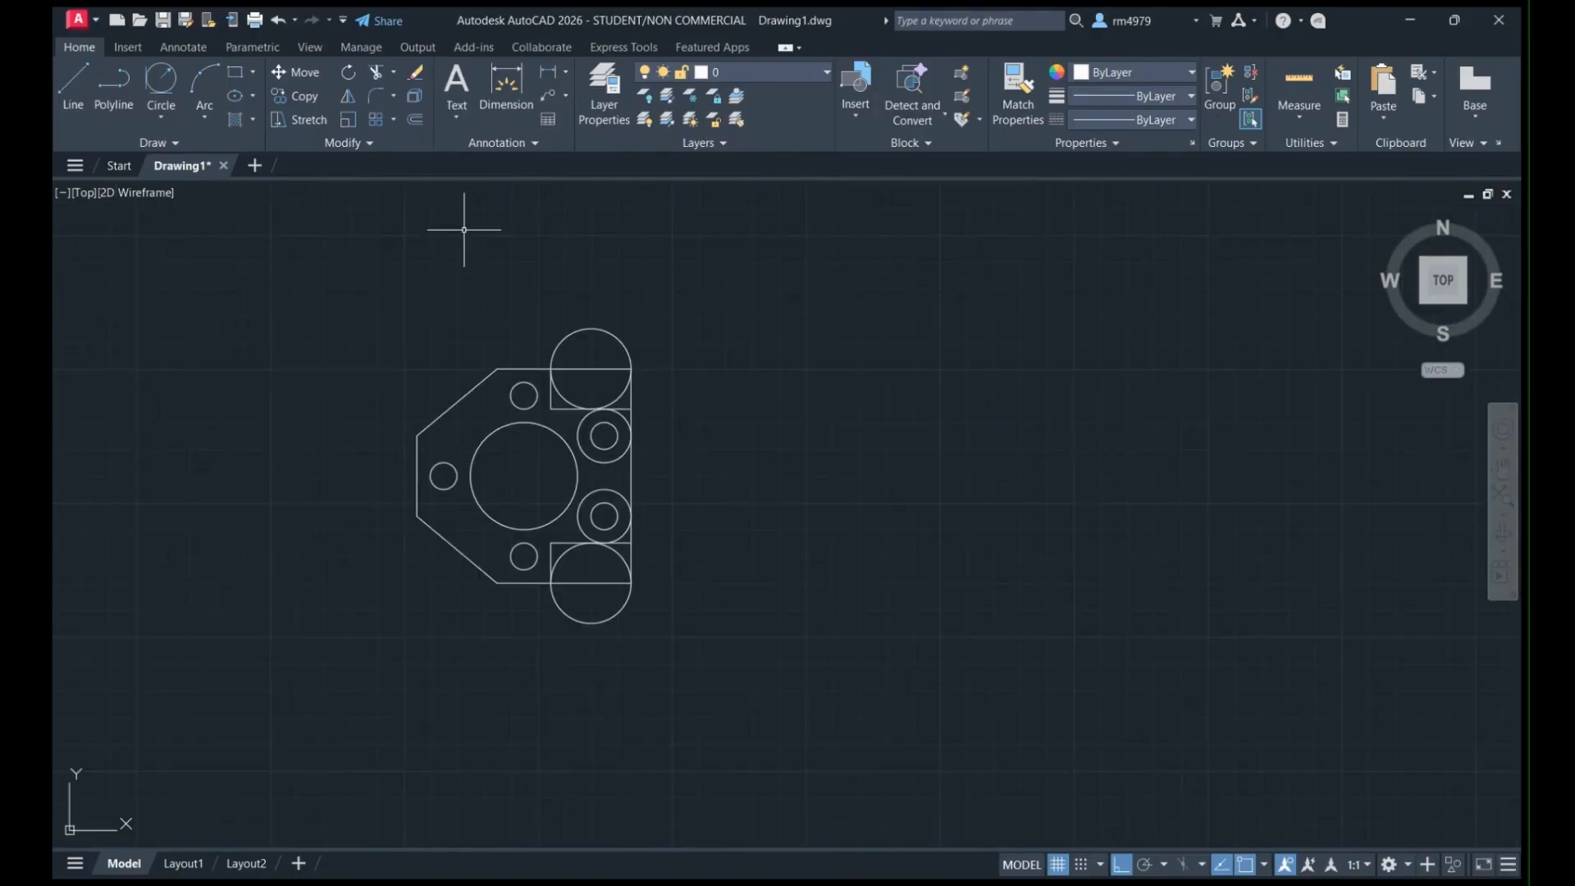
scroll(415, 481, "up", 2)
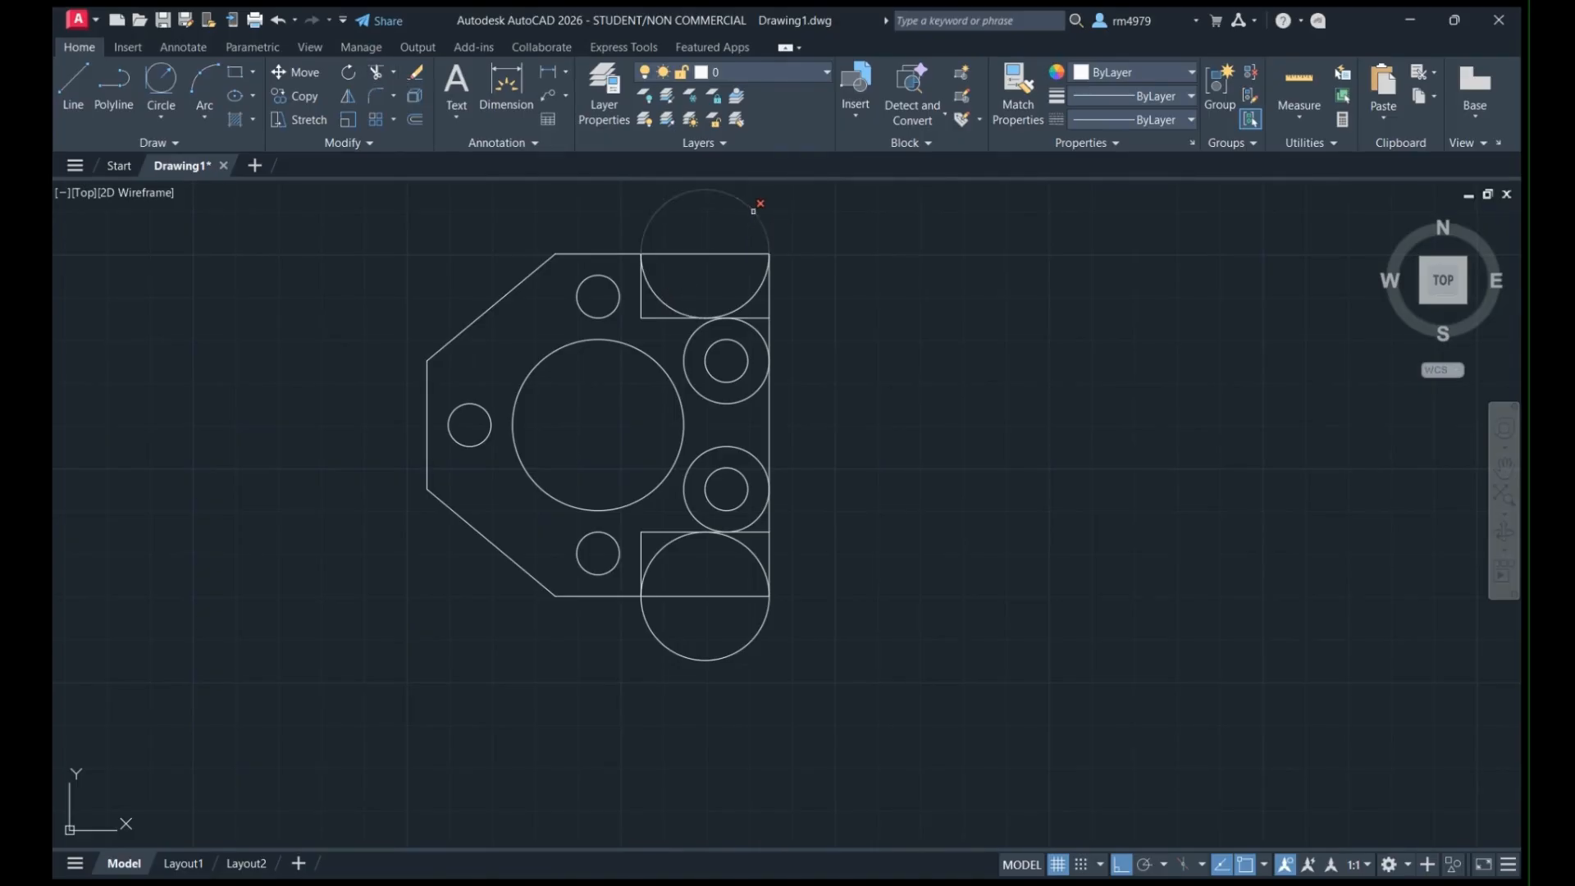
left_click(739, 207)
left_click(761, 294)
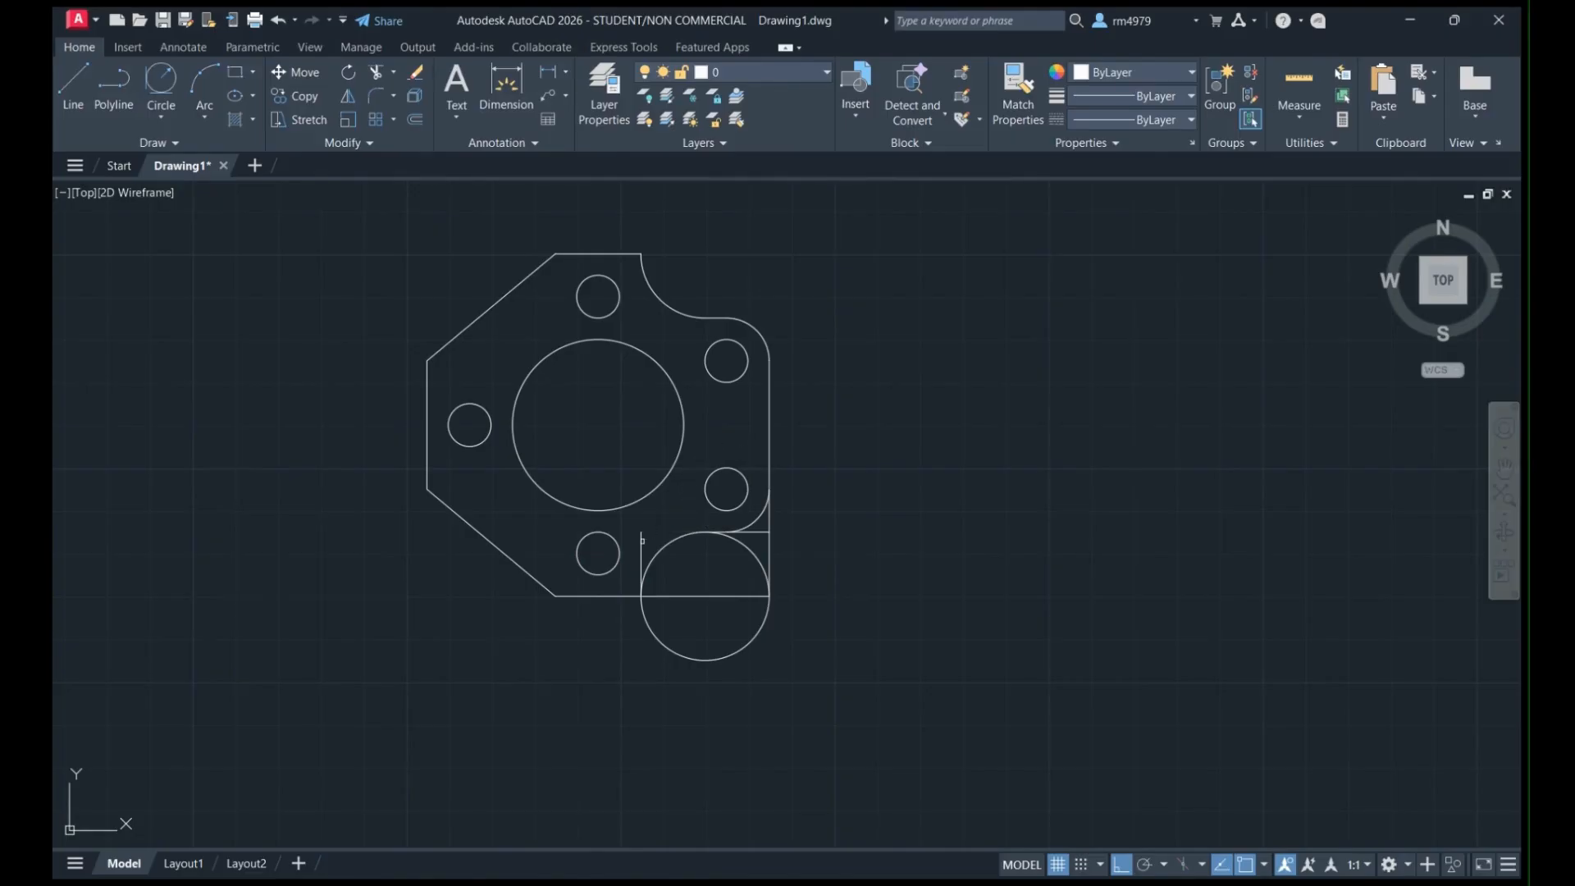
left_click(754, 553)
left_click_drag(638, 639, 788, 558)
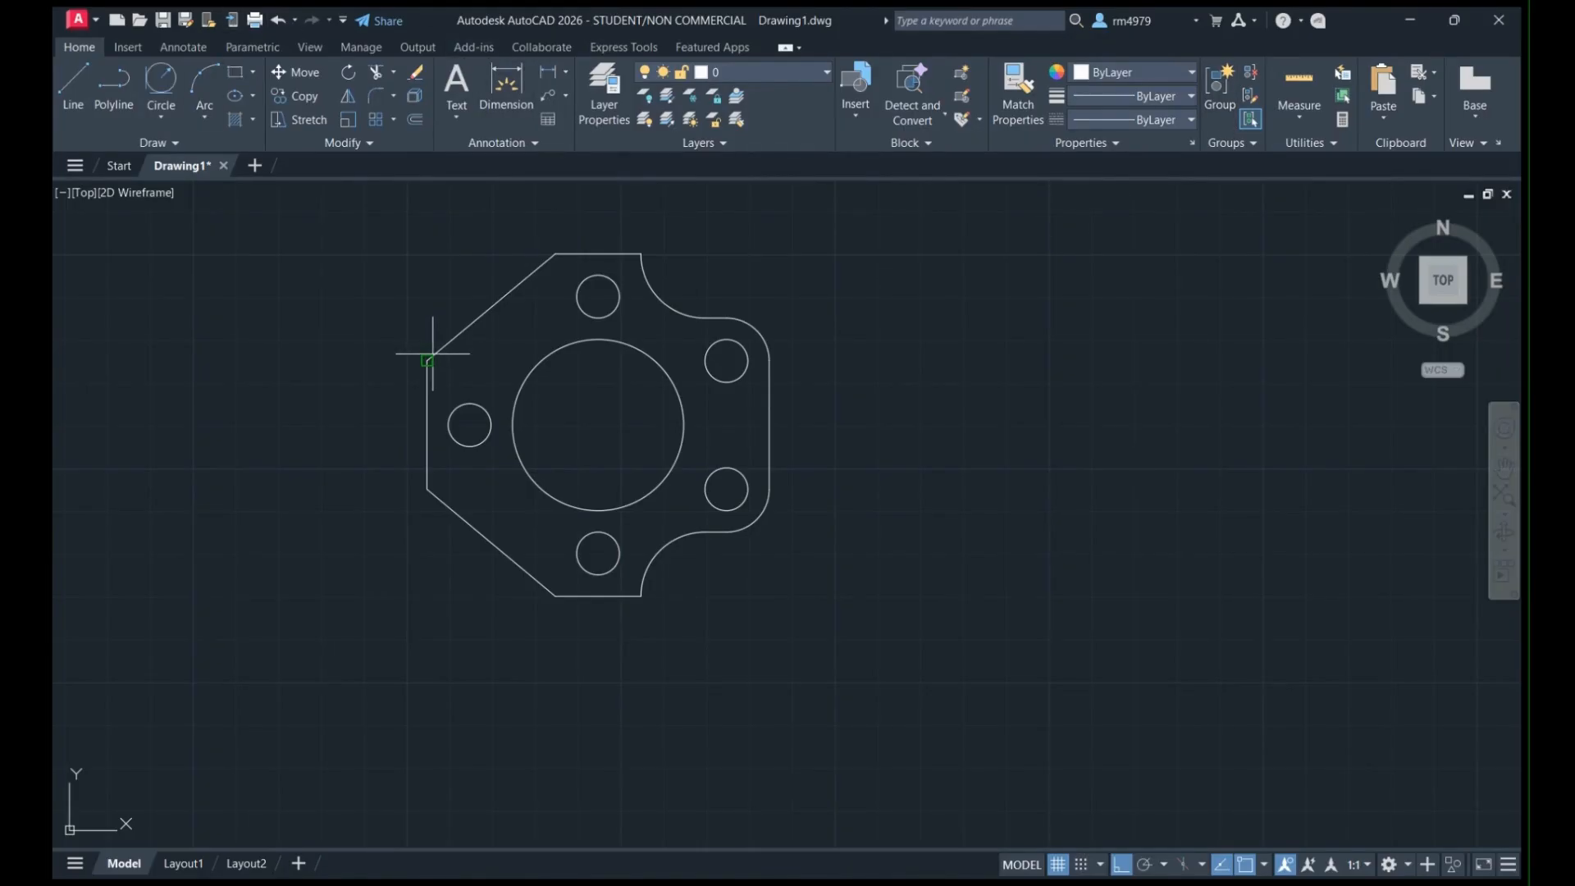
Dimension the length of the plate's left vertical edge and the plate's overall height, placing both dimensions outside its left side.
left_click(428, 488)
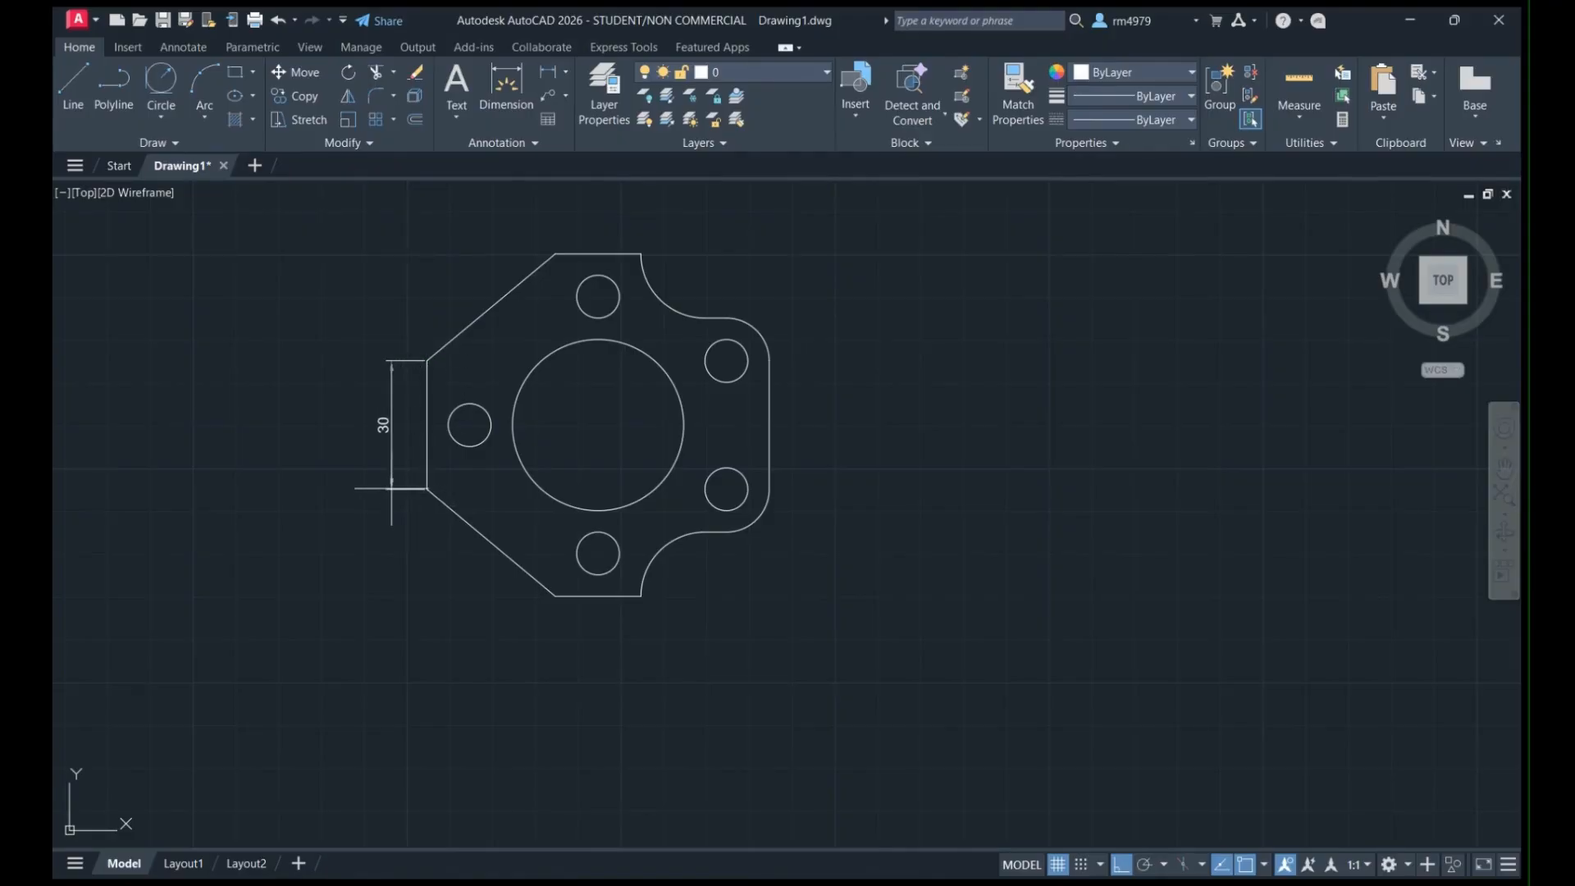
left_click(388, 460)
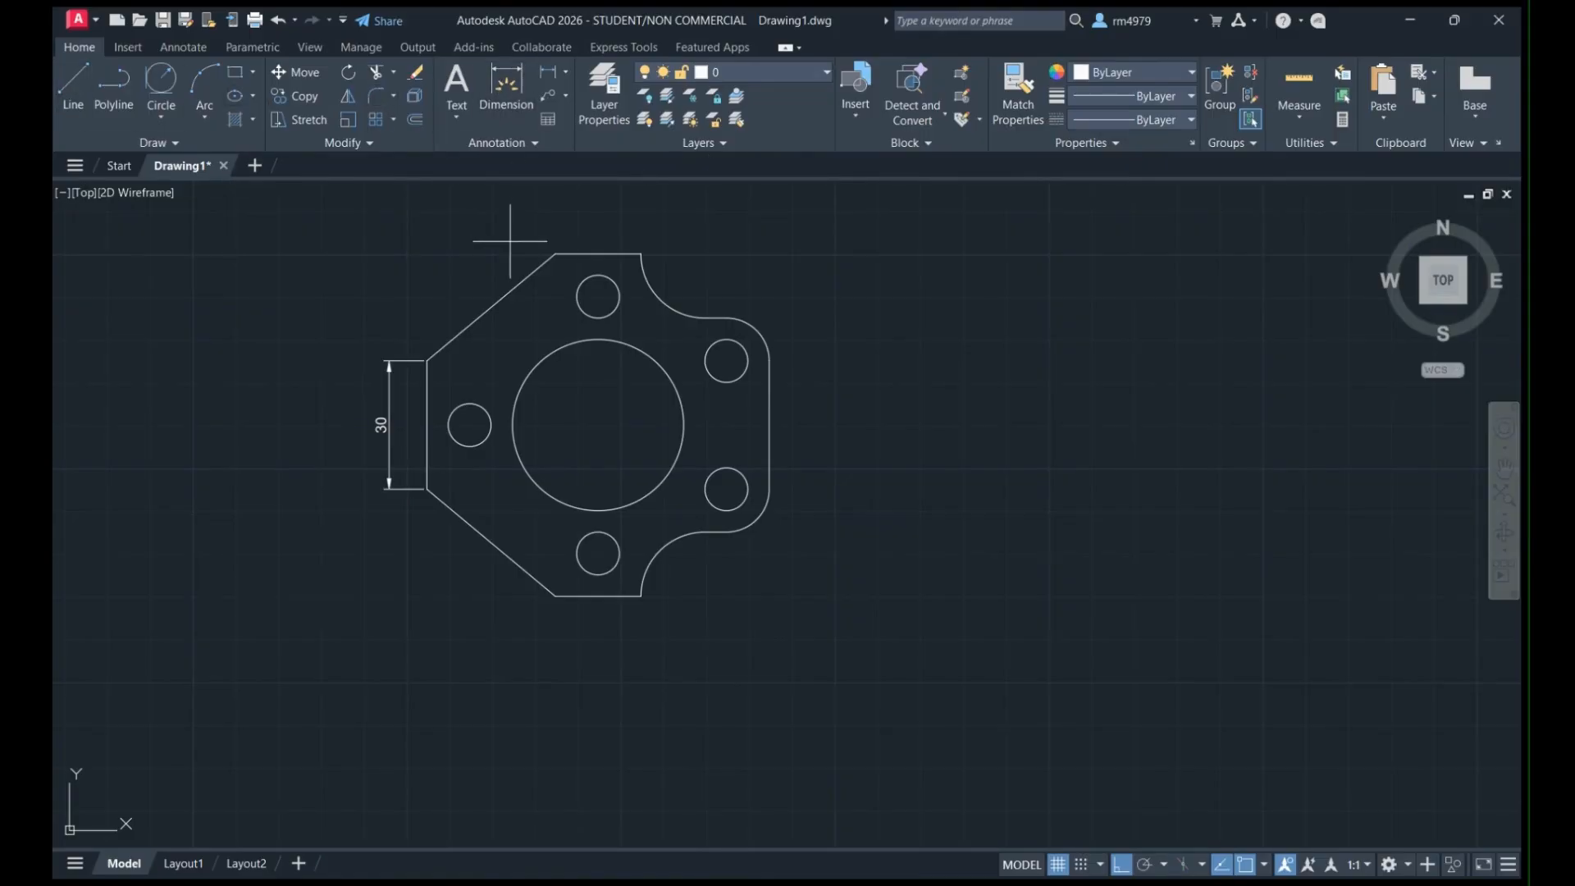
left_click(555, 255)
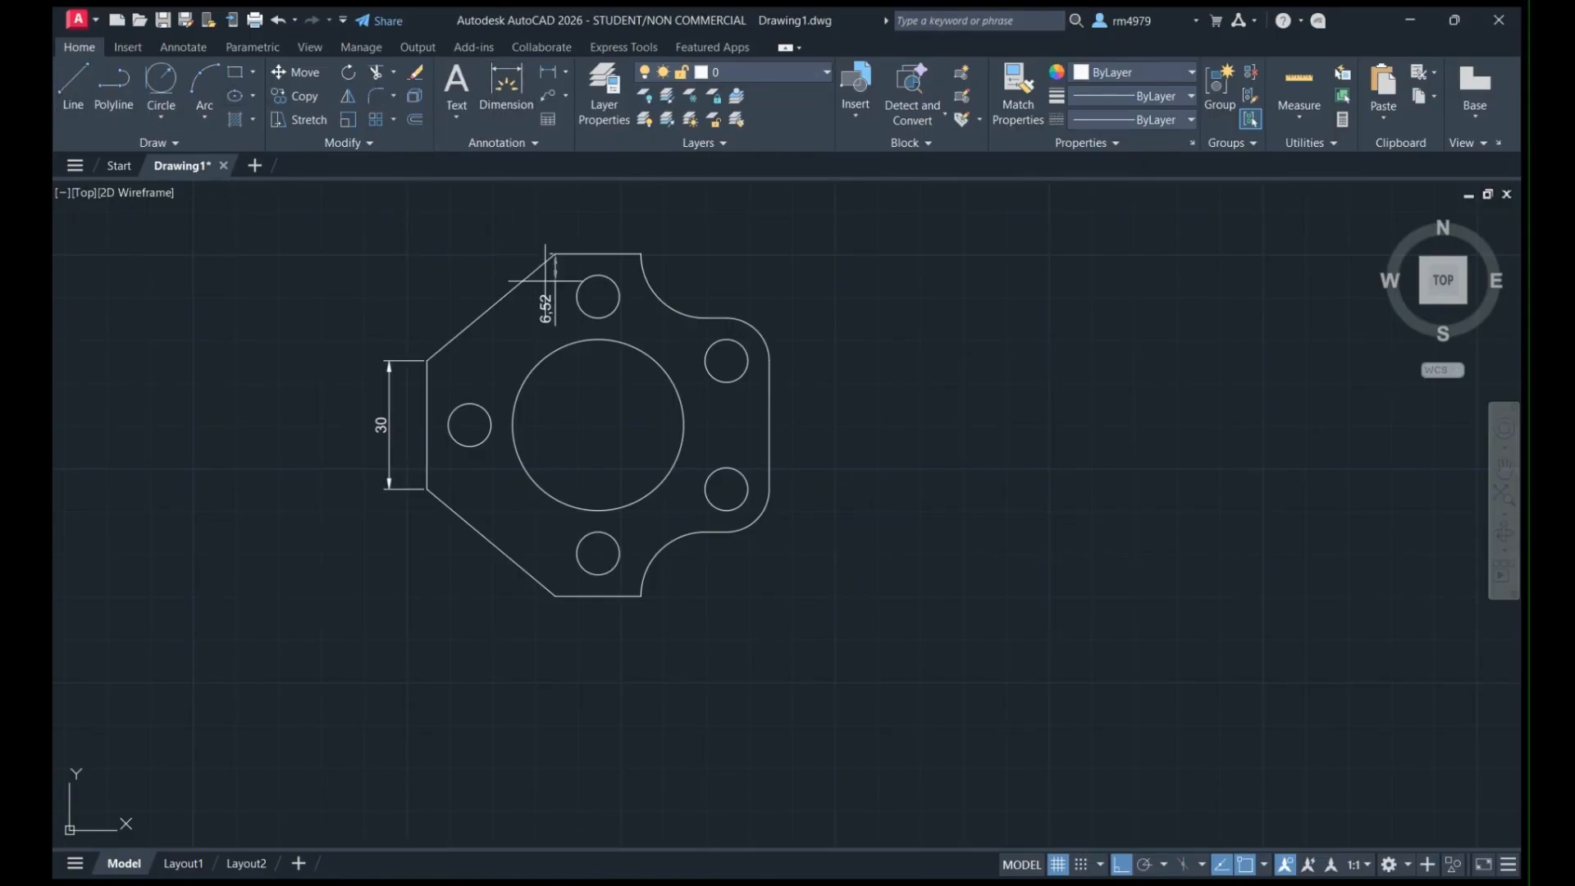
left_click(556, 594)
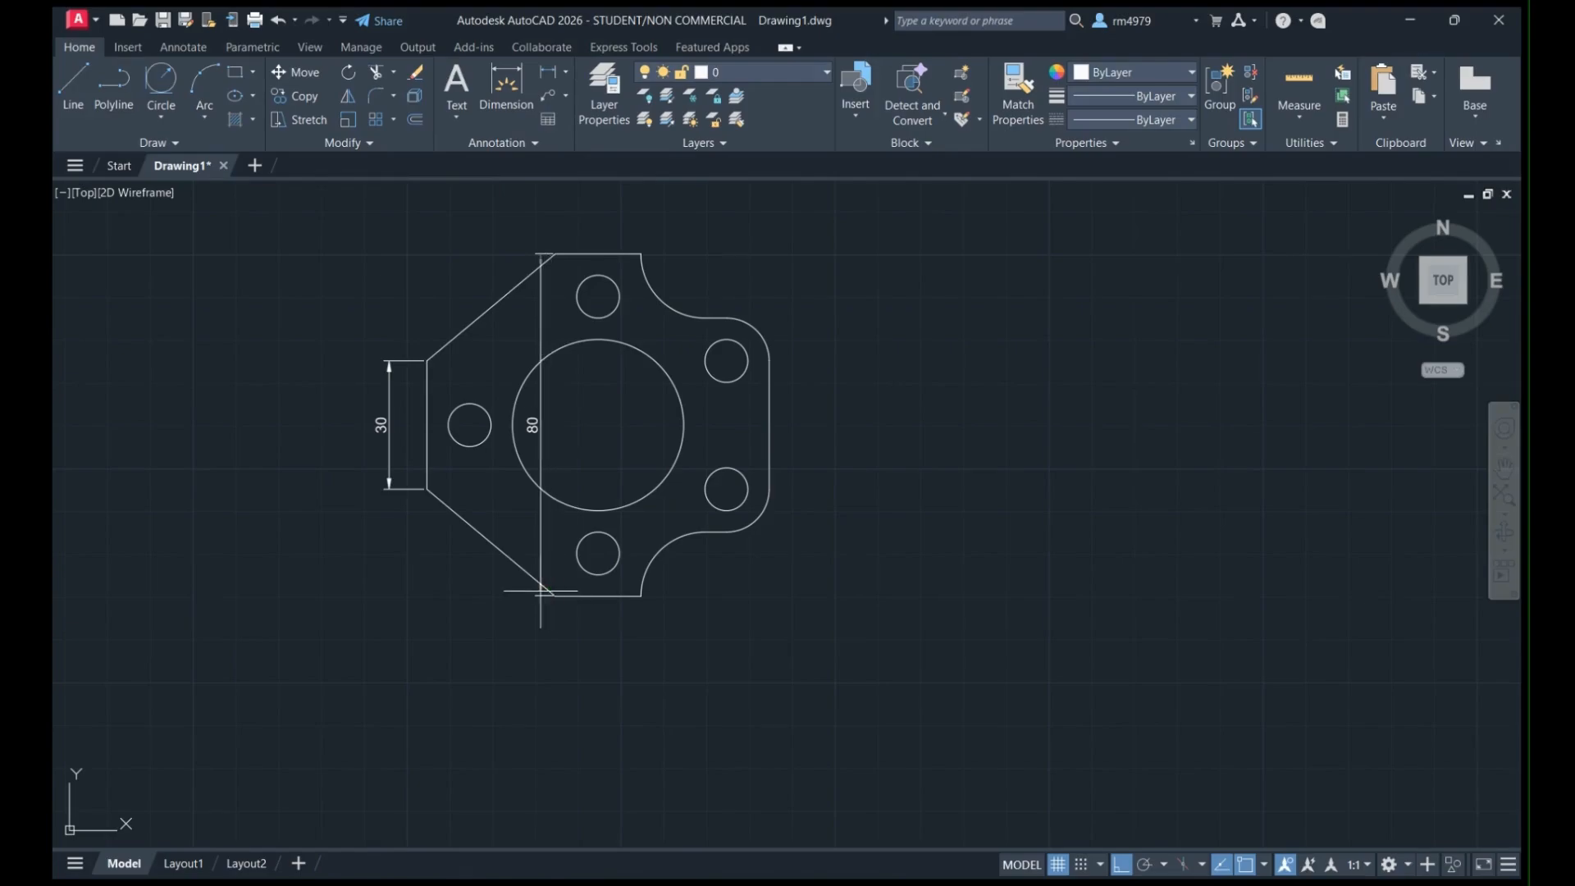
left_click(297, 538)
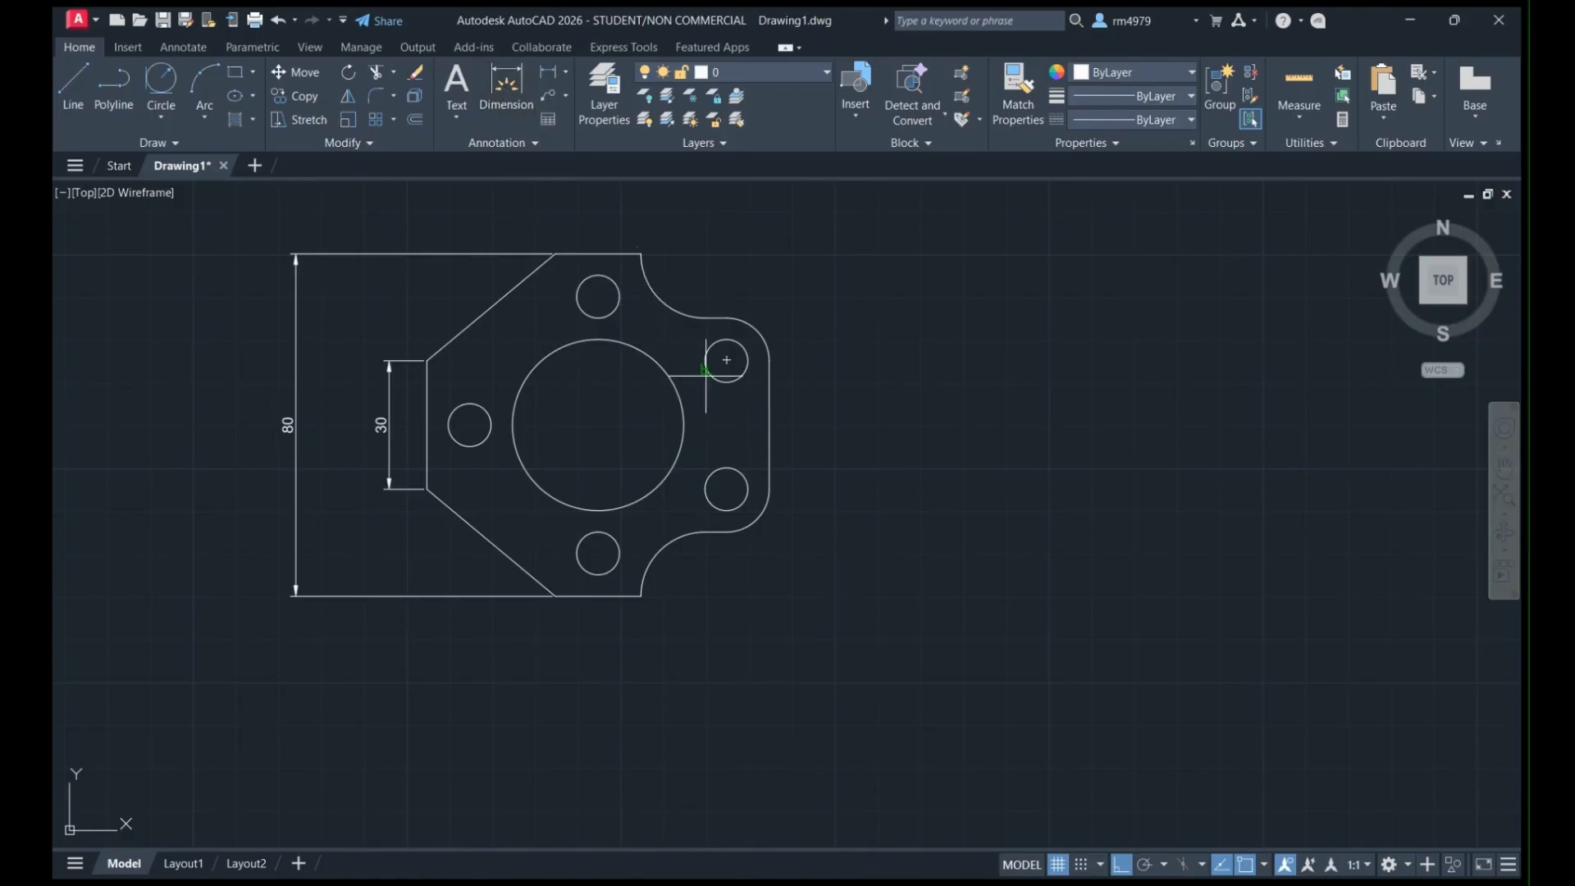
Dimension the vertical centre distance between the two small right-hand holes, placing it just outside the plate's right edge.
left_click(726, 361)
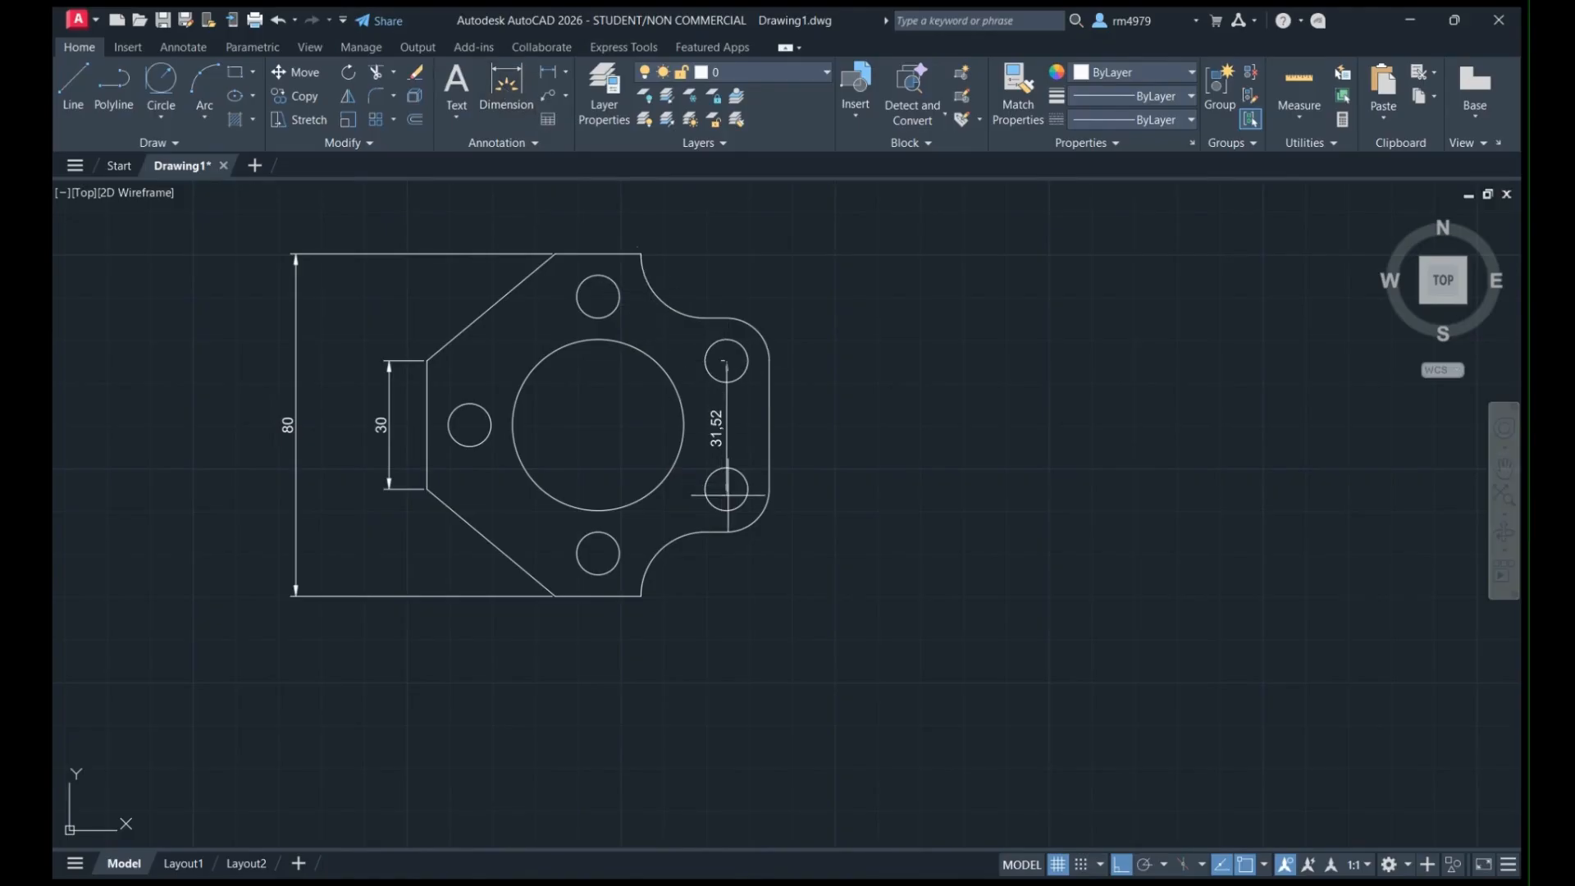
scroll(726, 489, "up", 2)
scroll(726, 492, "up", 2)
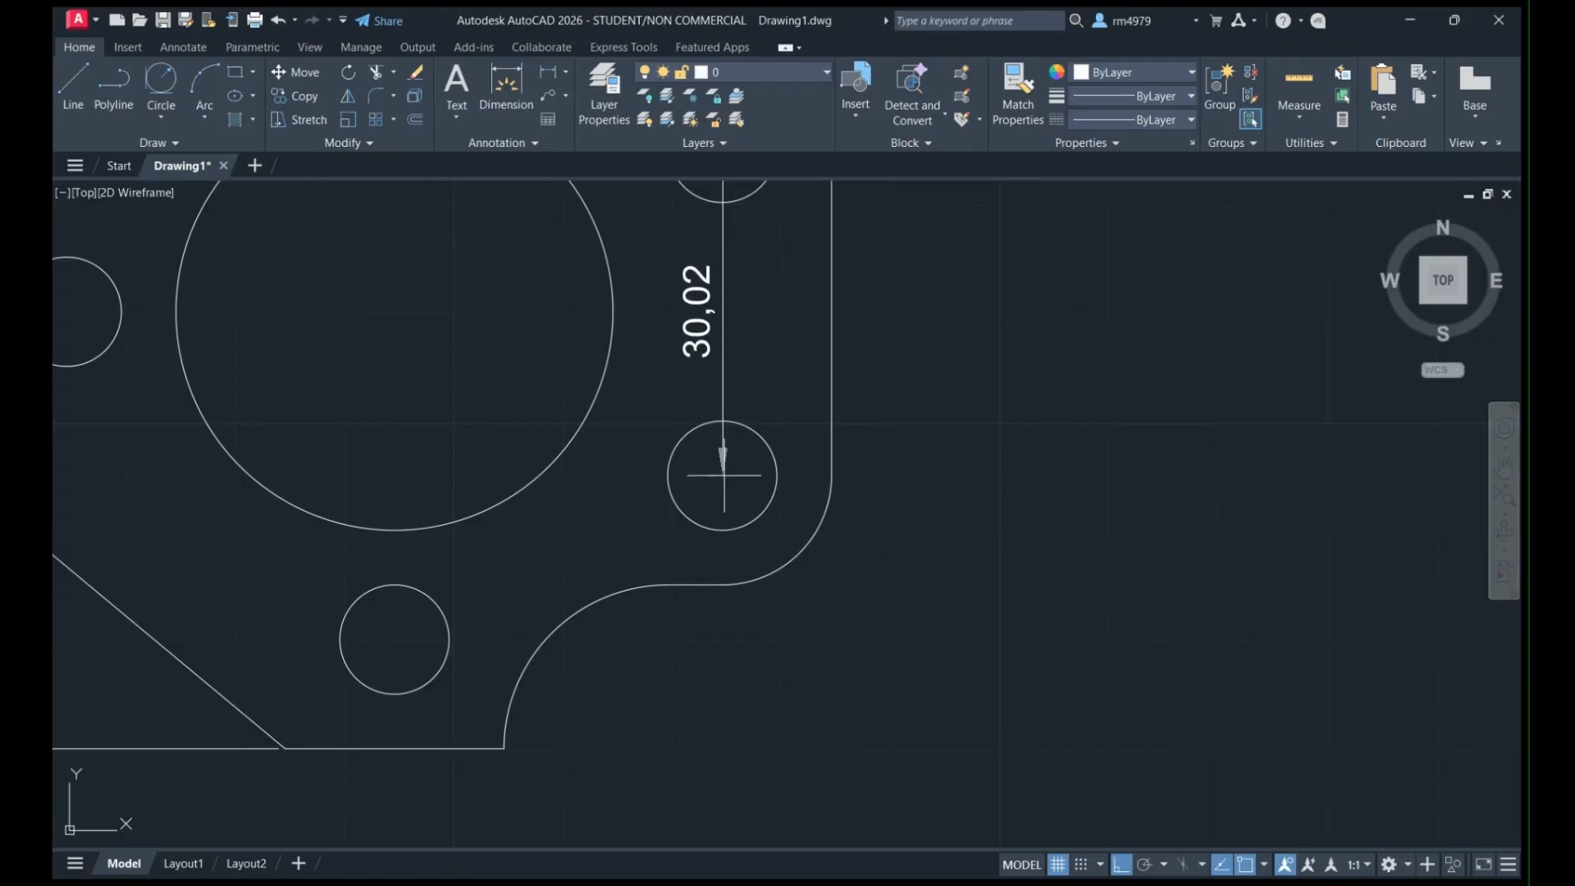
left_click(723, 476)
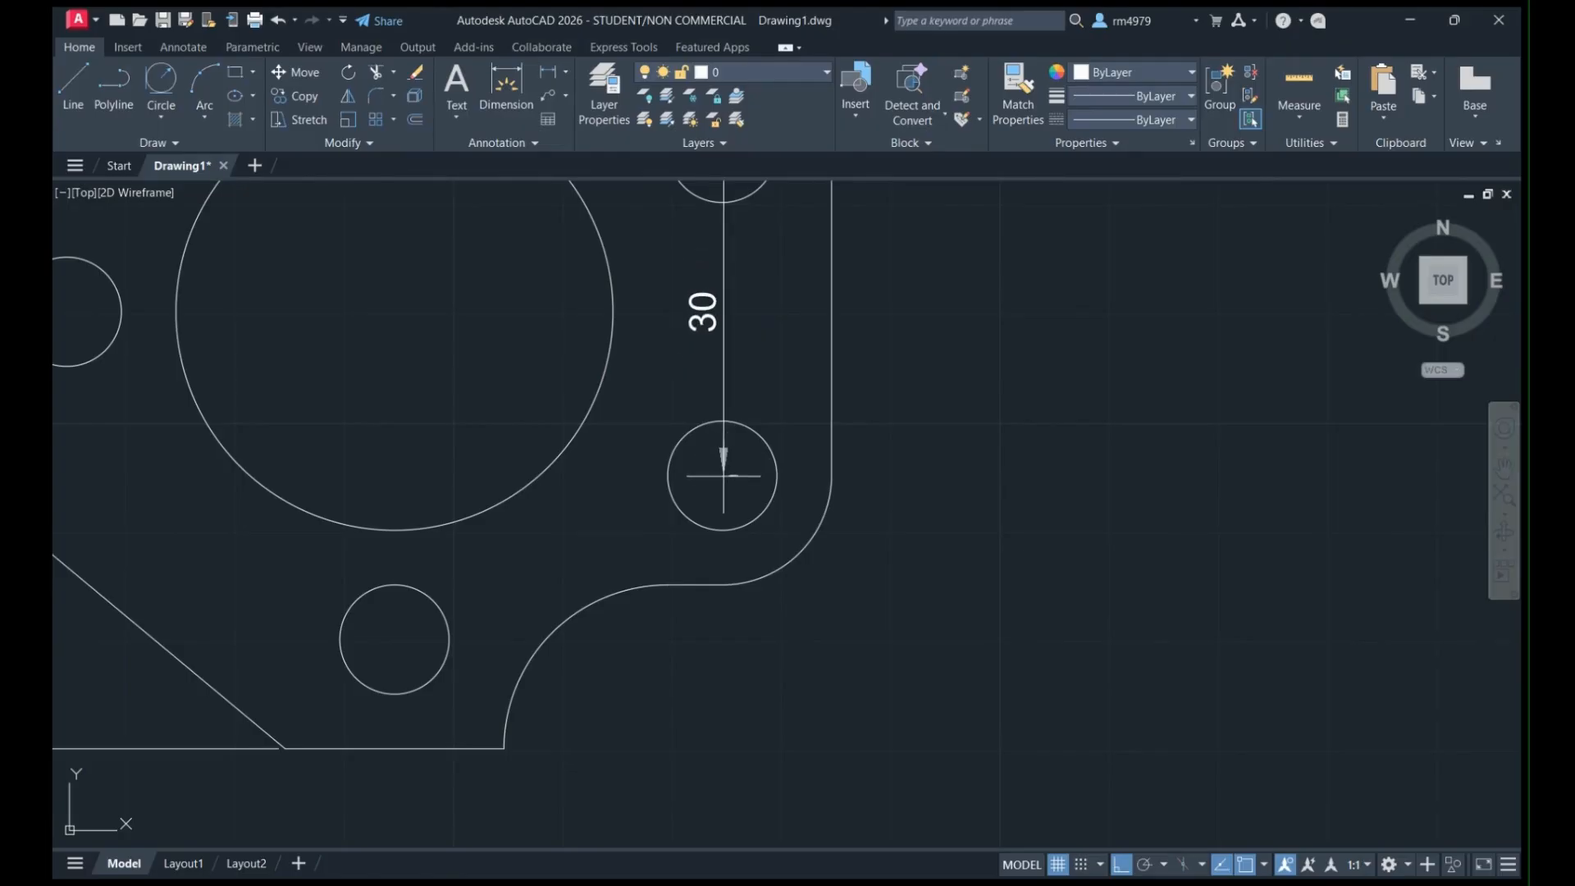
left_click(916, 455)
Dimension the height between the upper and lower horizontal edges at the rounded right corners, outside the hole-spacing dimension.
scroll(915, 453, "down", 3)
scroll(943, 337, "down", 3)
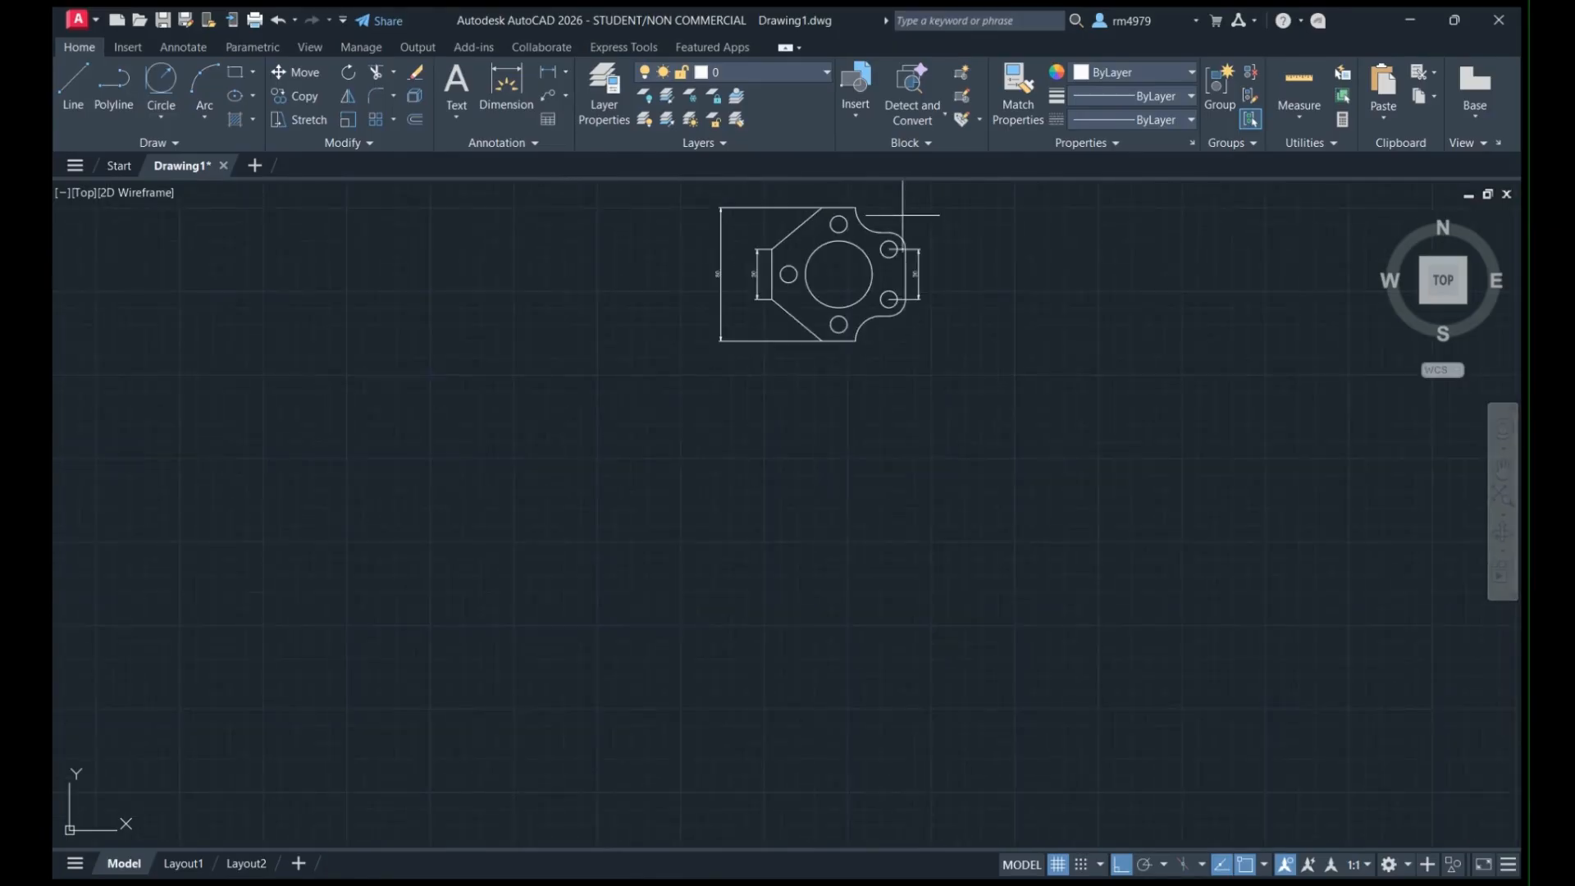
scroll(894, 203, "up", 2)
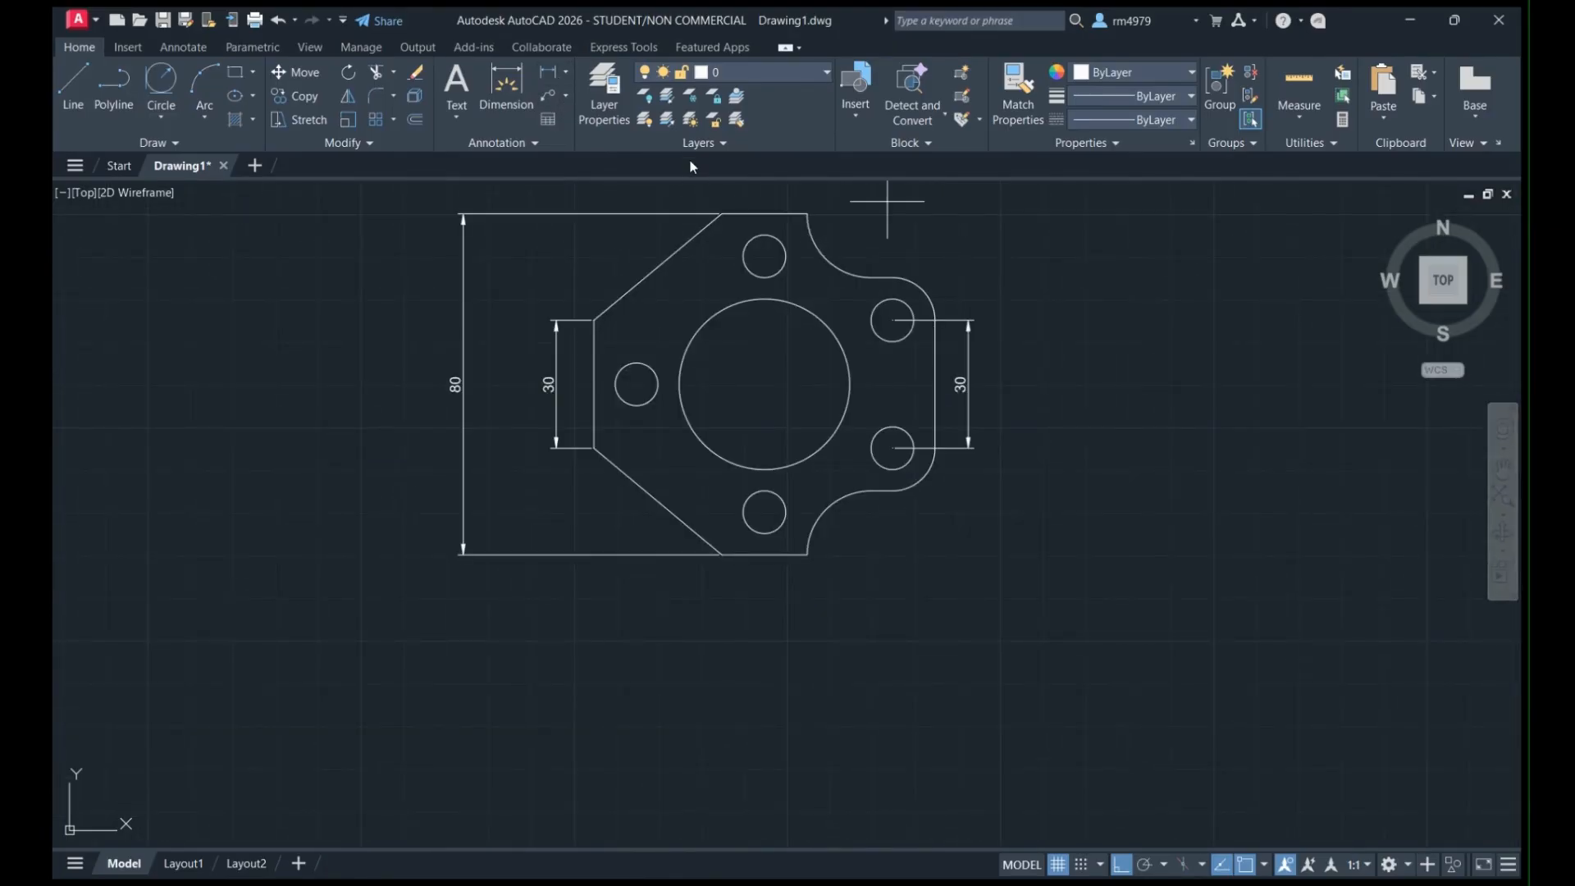
left_click(892, 277)
left_click(892, 490)
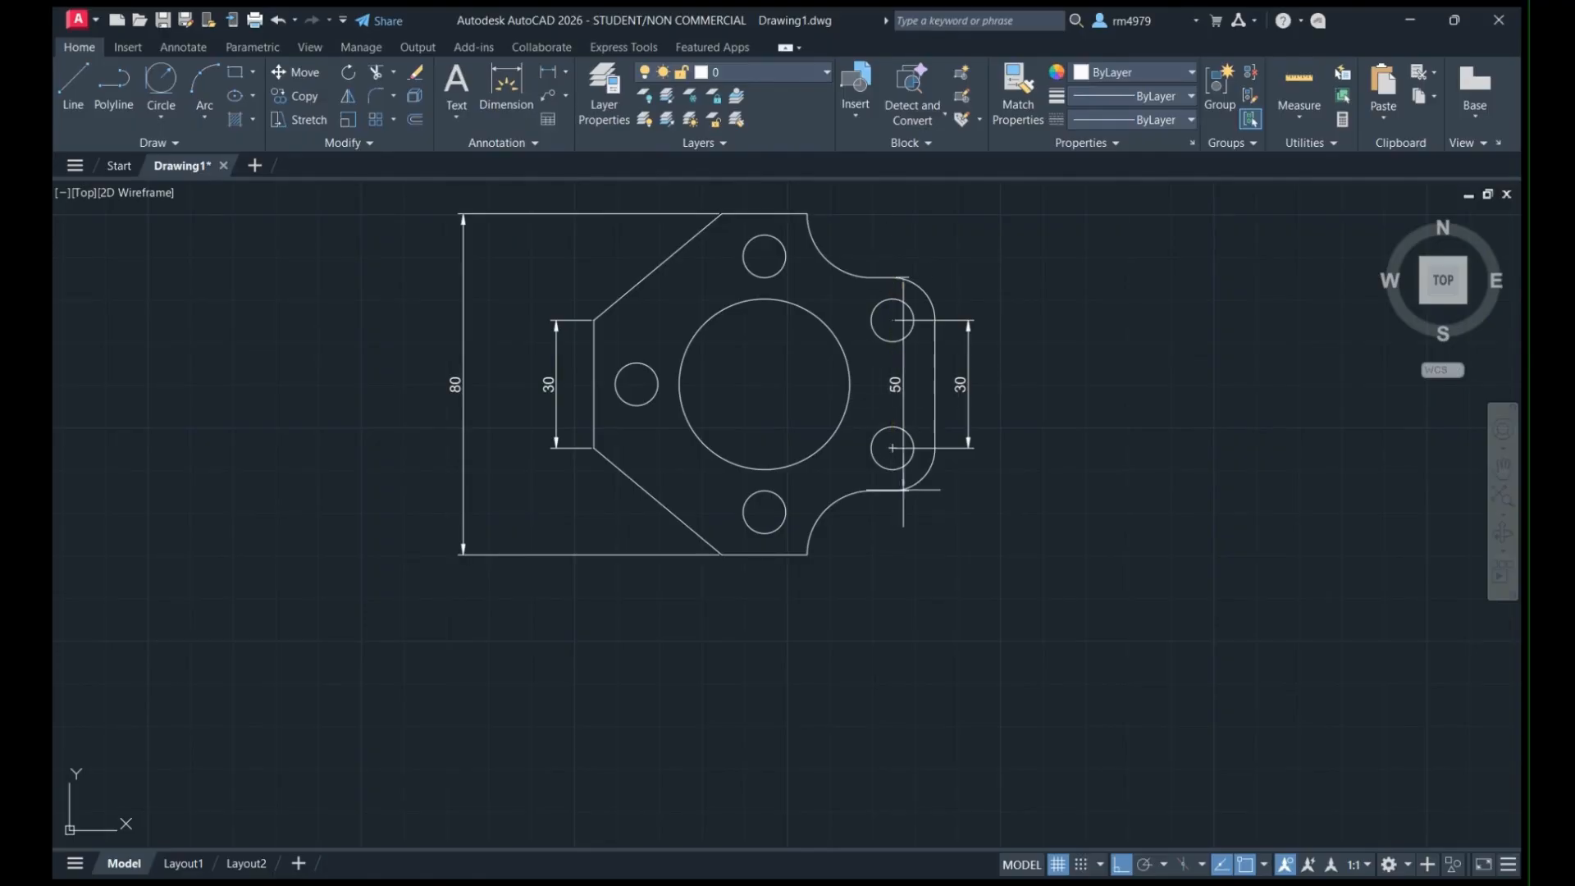
left_click(1024, 468)
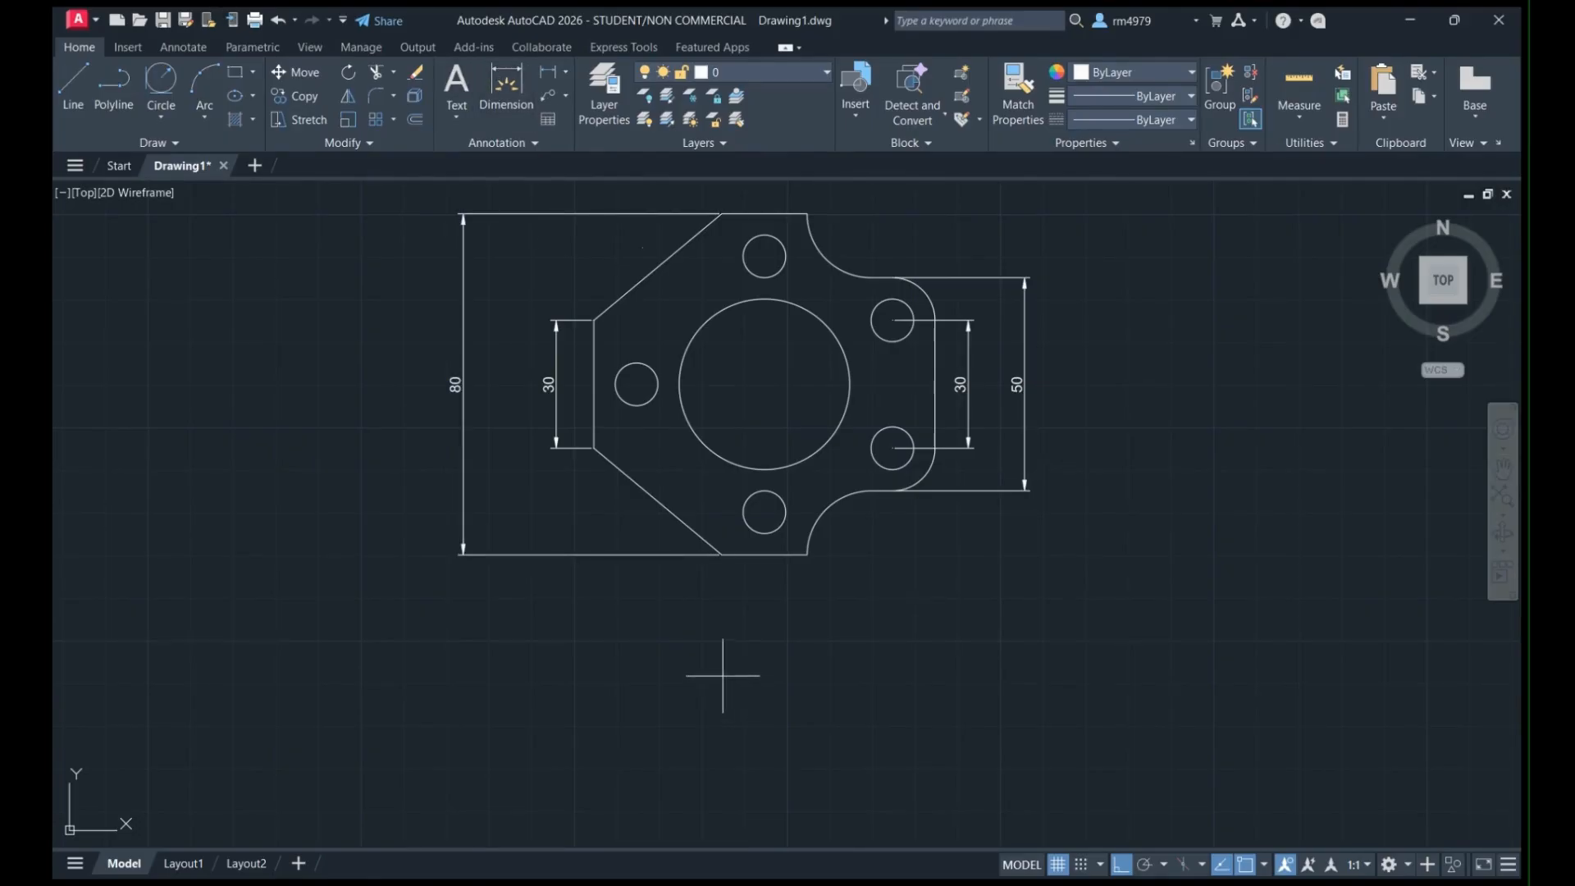
Dimension the horizontal distances from the plate's vertical centreline to its left and right edges, aligned below the plate.
left_click(594, 448)
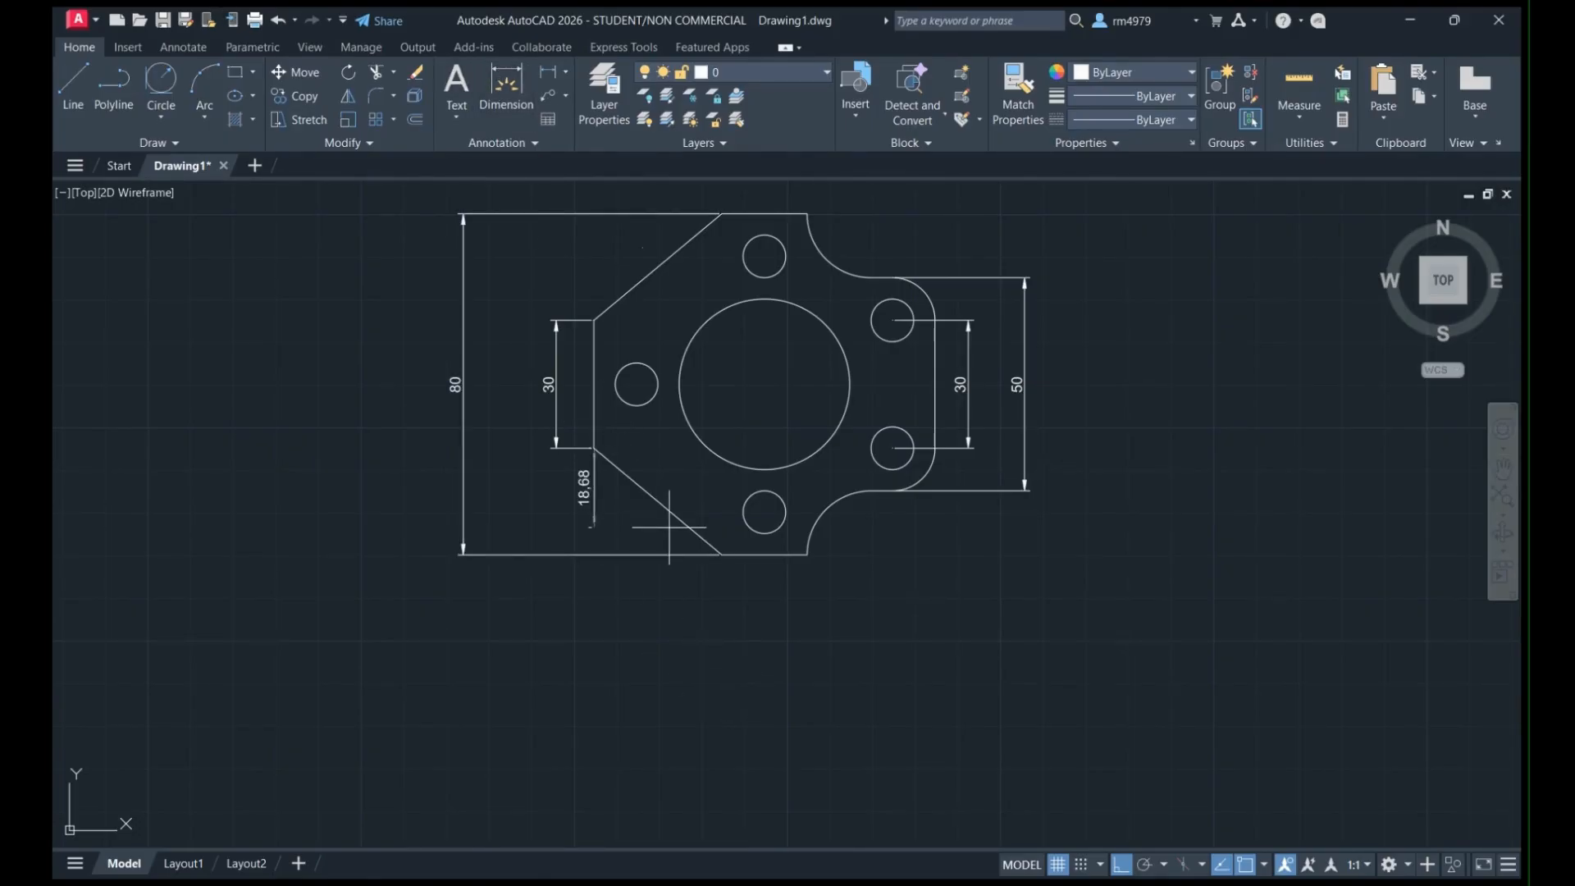
left_click(764, 555)
left_click(755, 623)
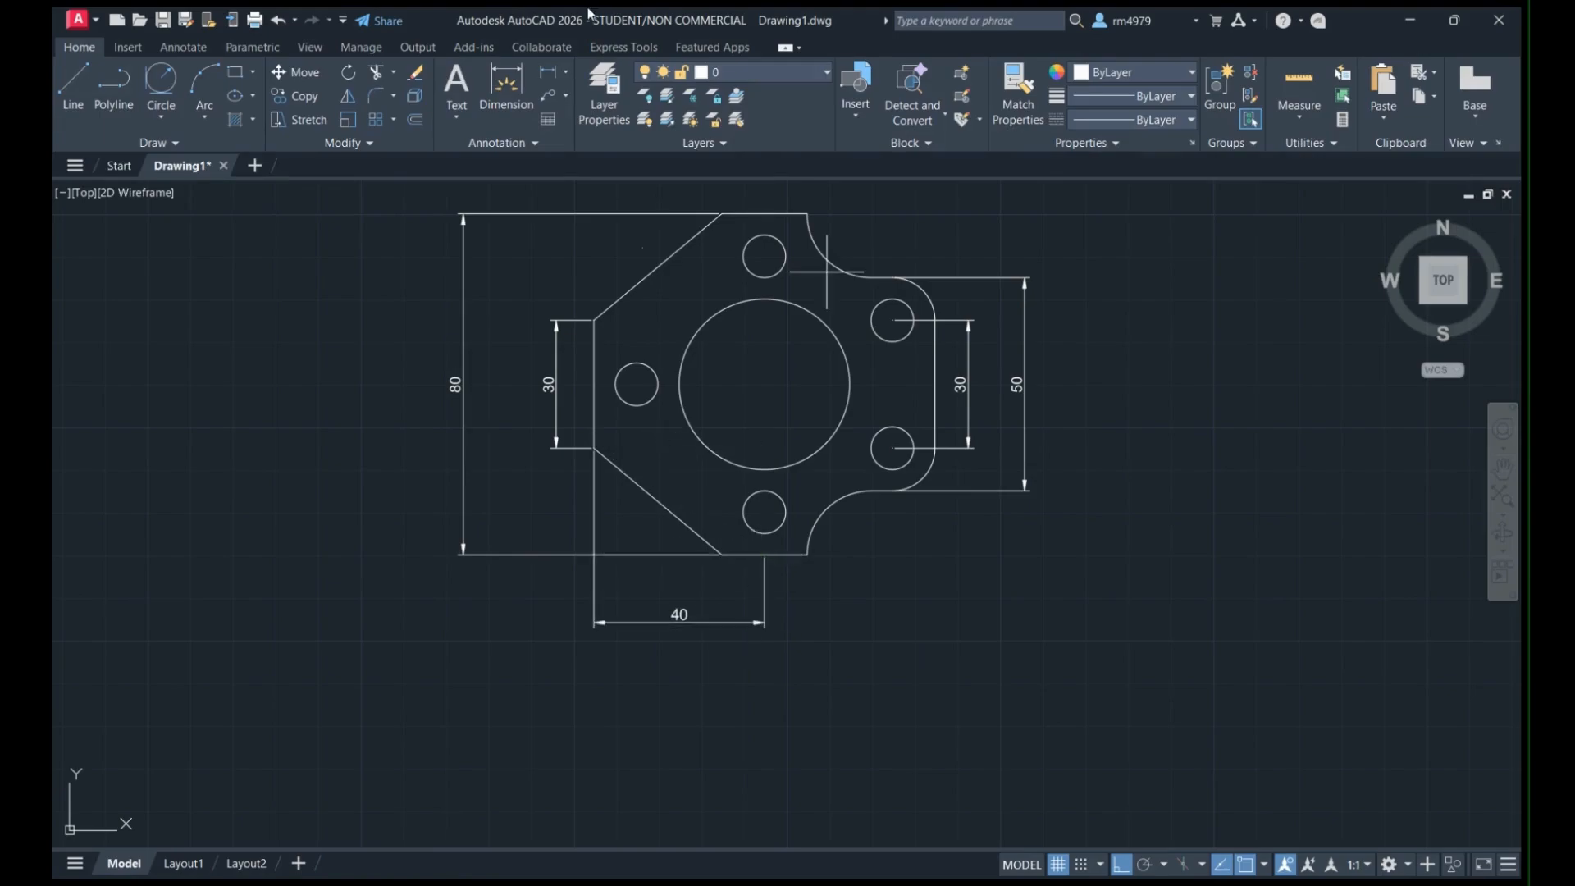
left_click(518, 88)
left_click(765, 555)
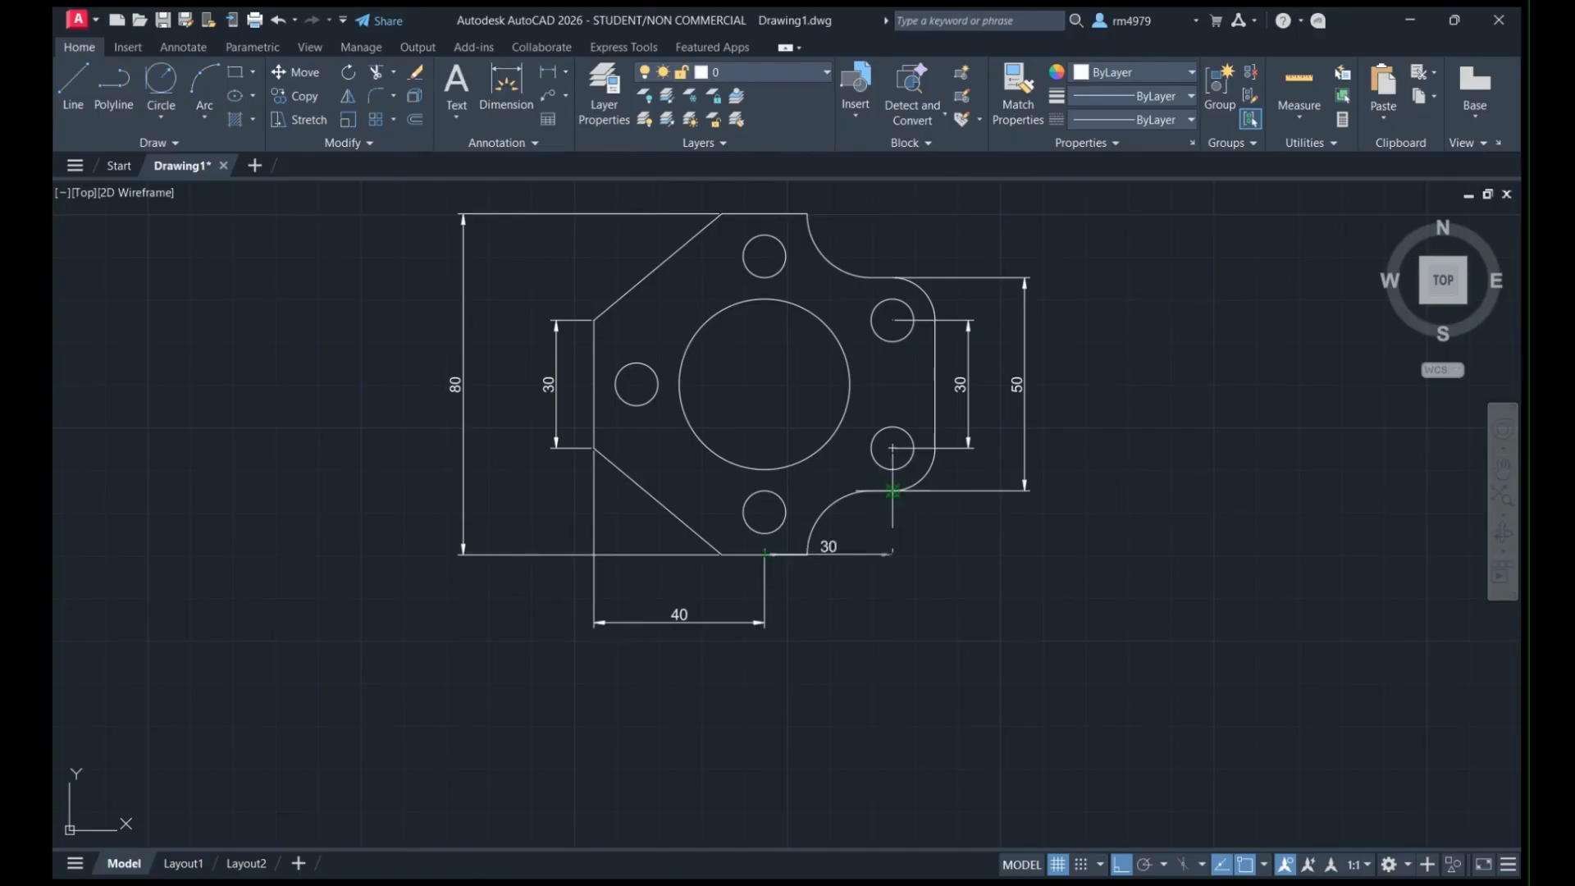
left_click(935, 448)
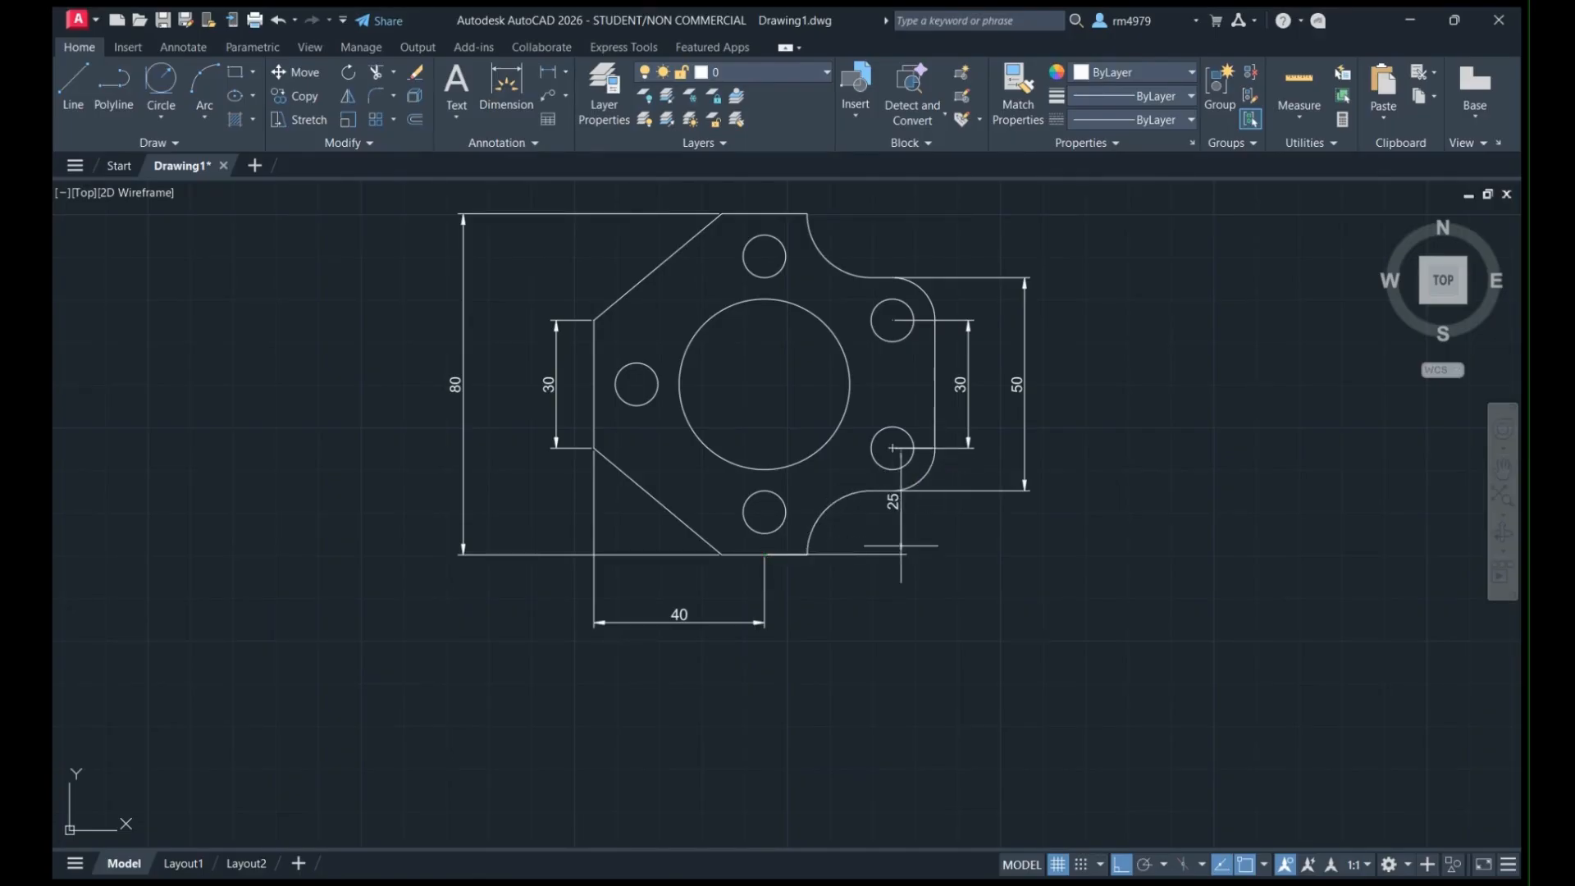
left_click(873, 622)
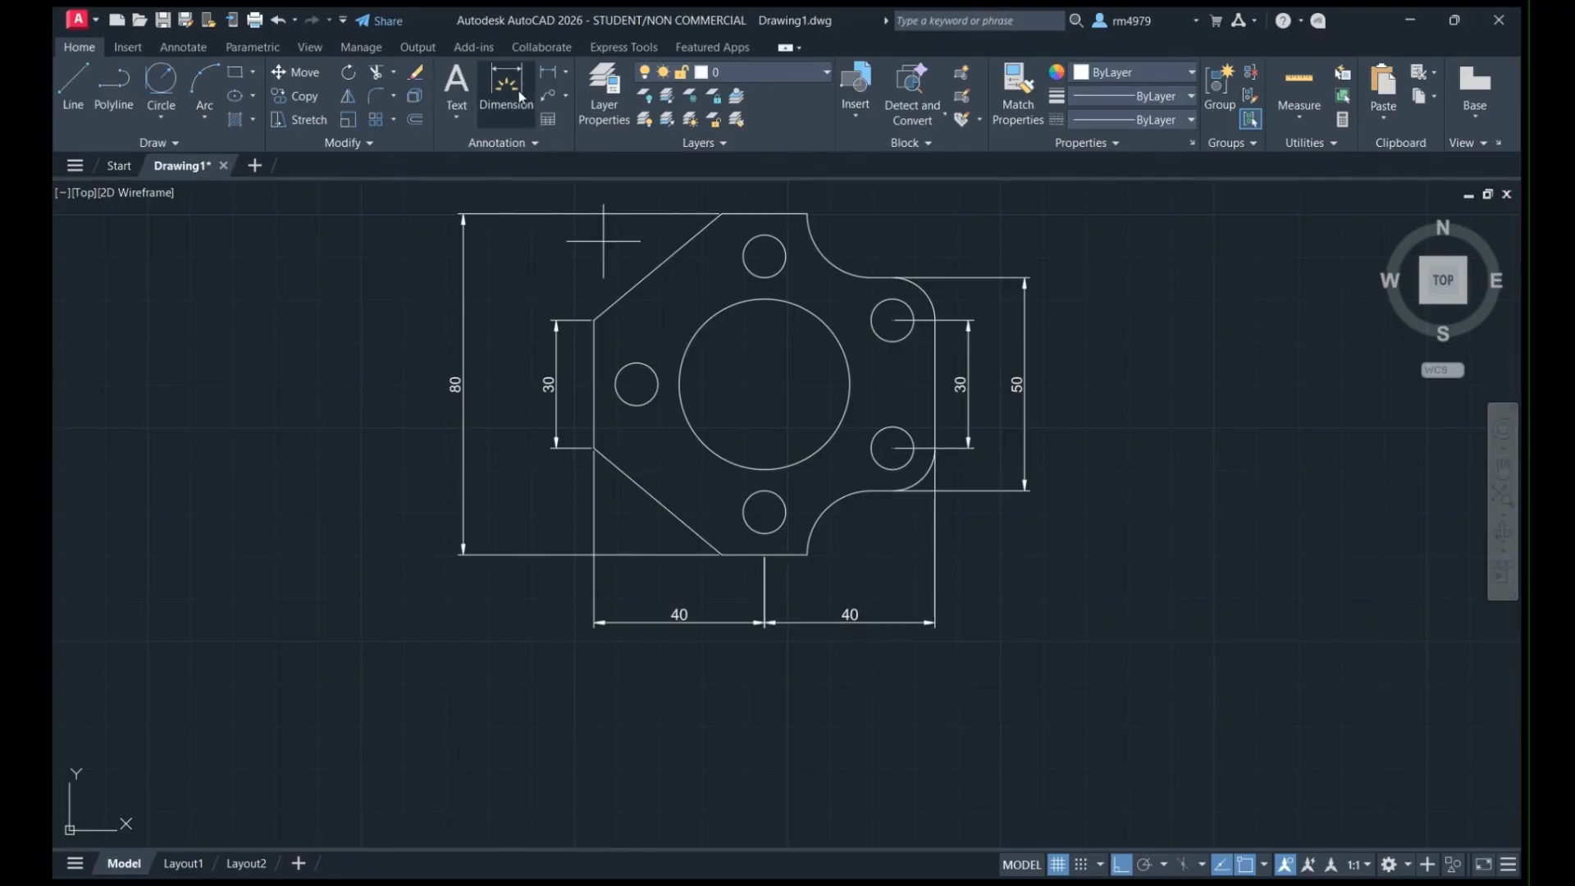
Dimension the top edge's length and the horizontal distance from its right end to the plate's right edge, aligned above the plate.
scroll(722, 297, "down", 4)
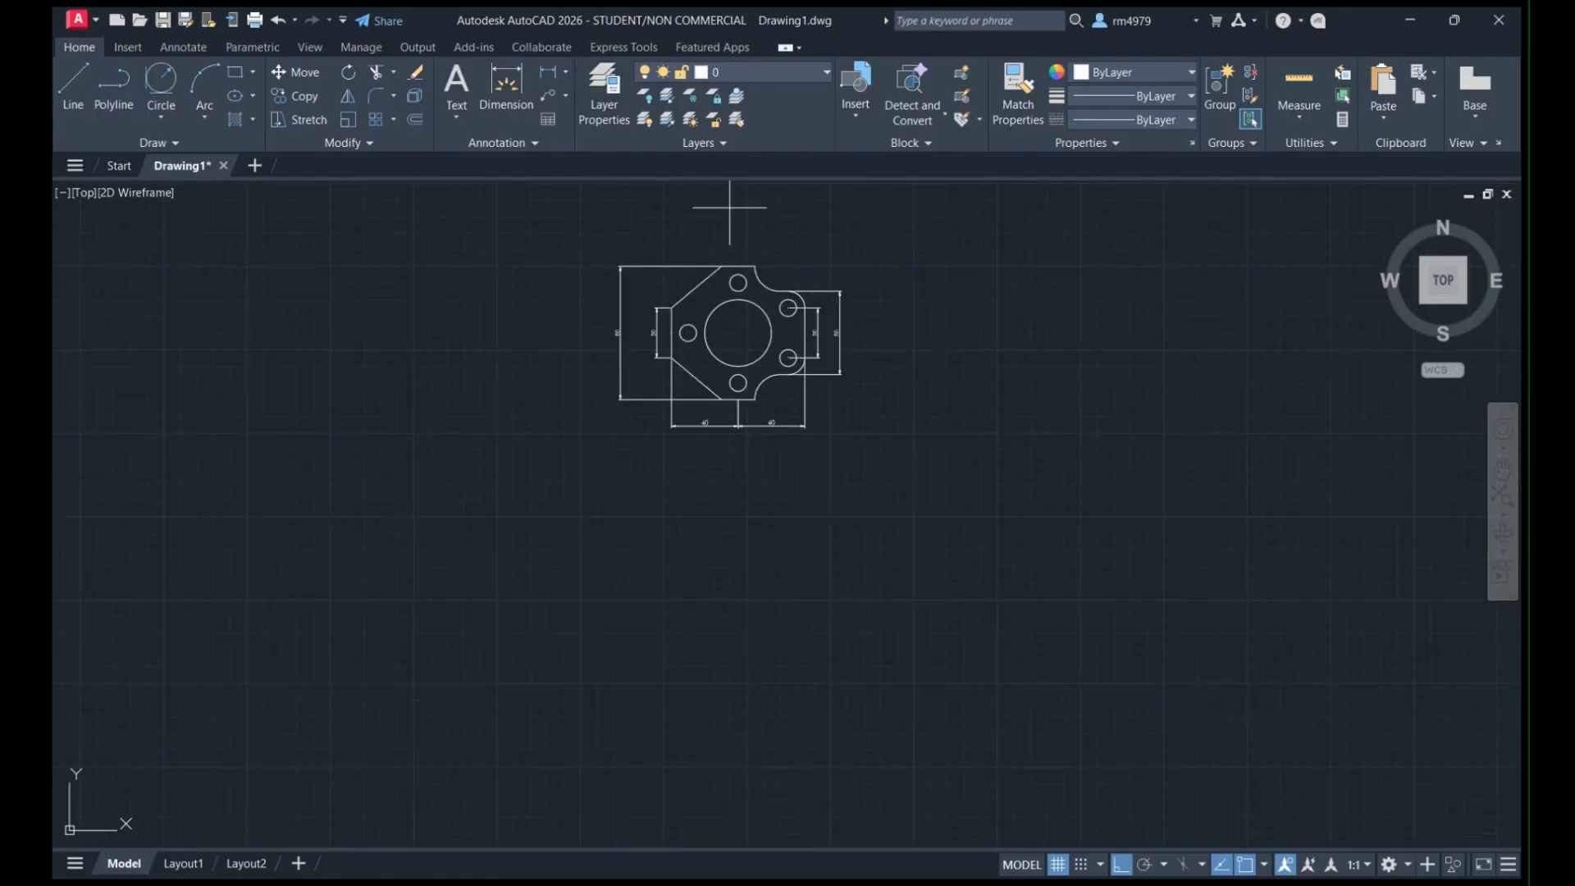
scroll(730, 208, "up", 4)
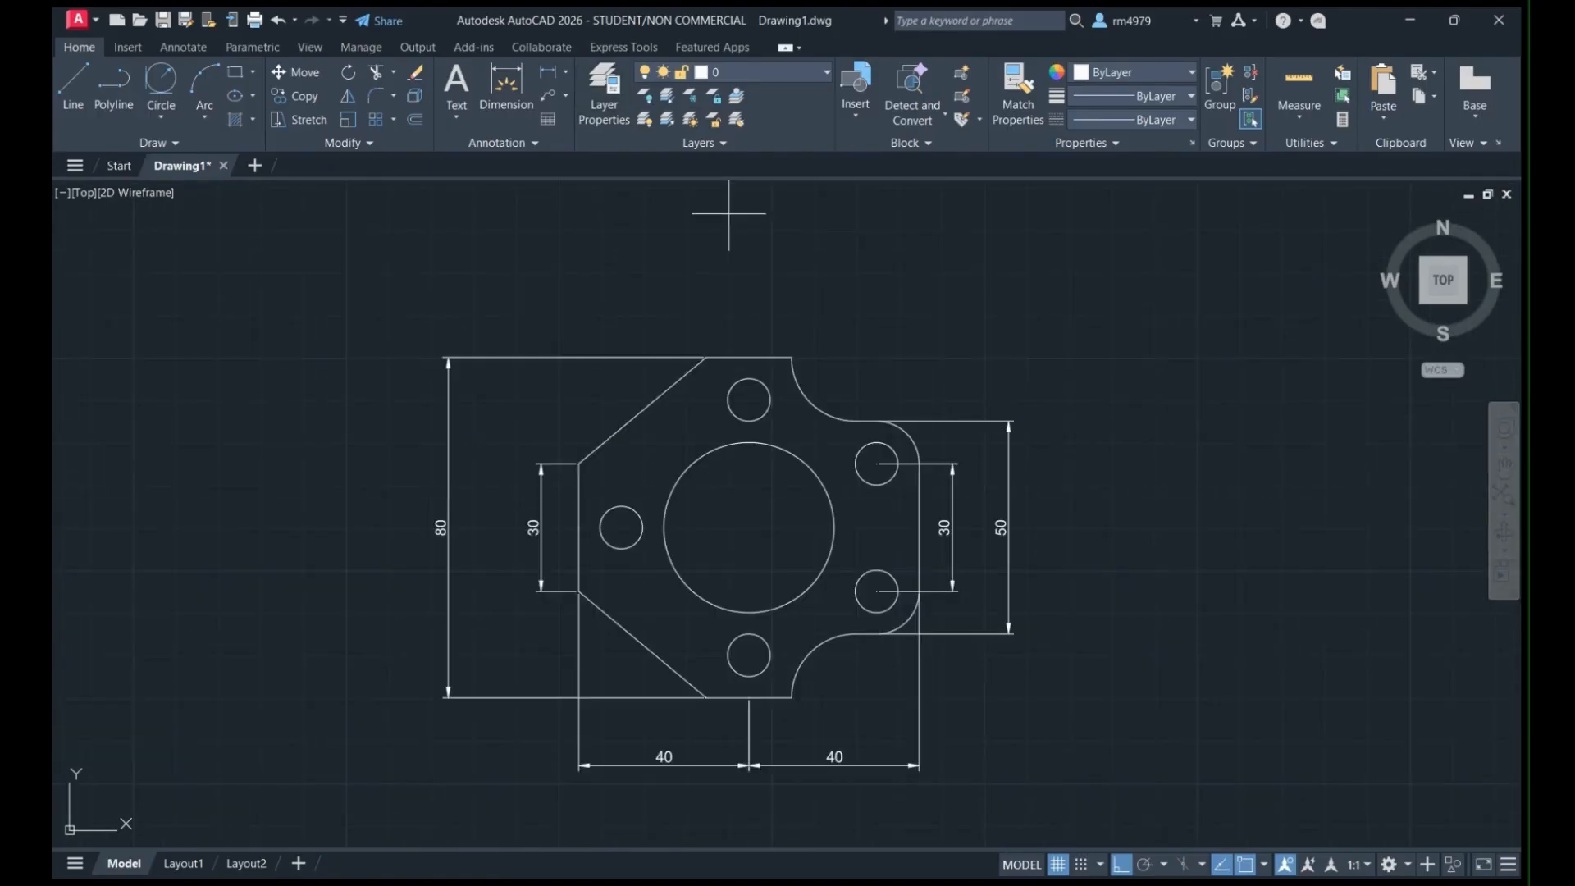
left_click(712, 361)
left_click(793, 359)
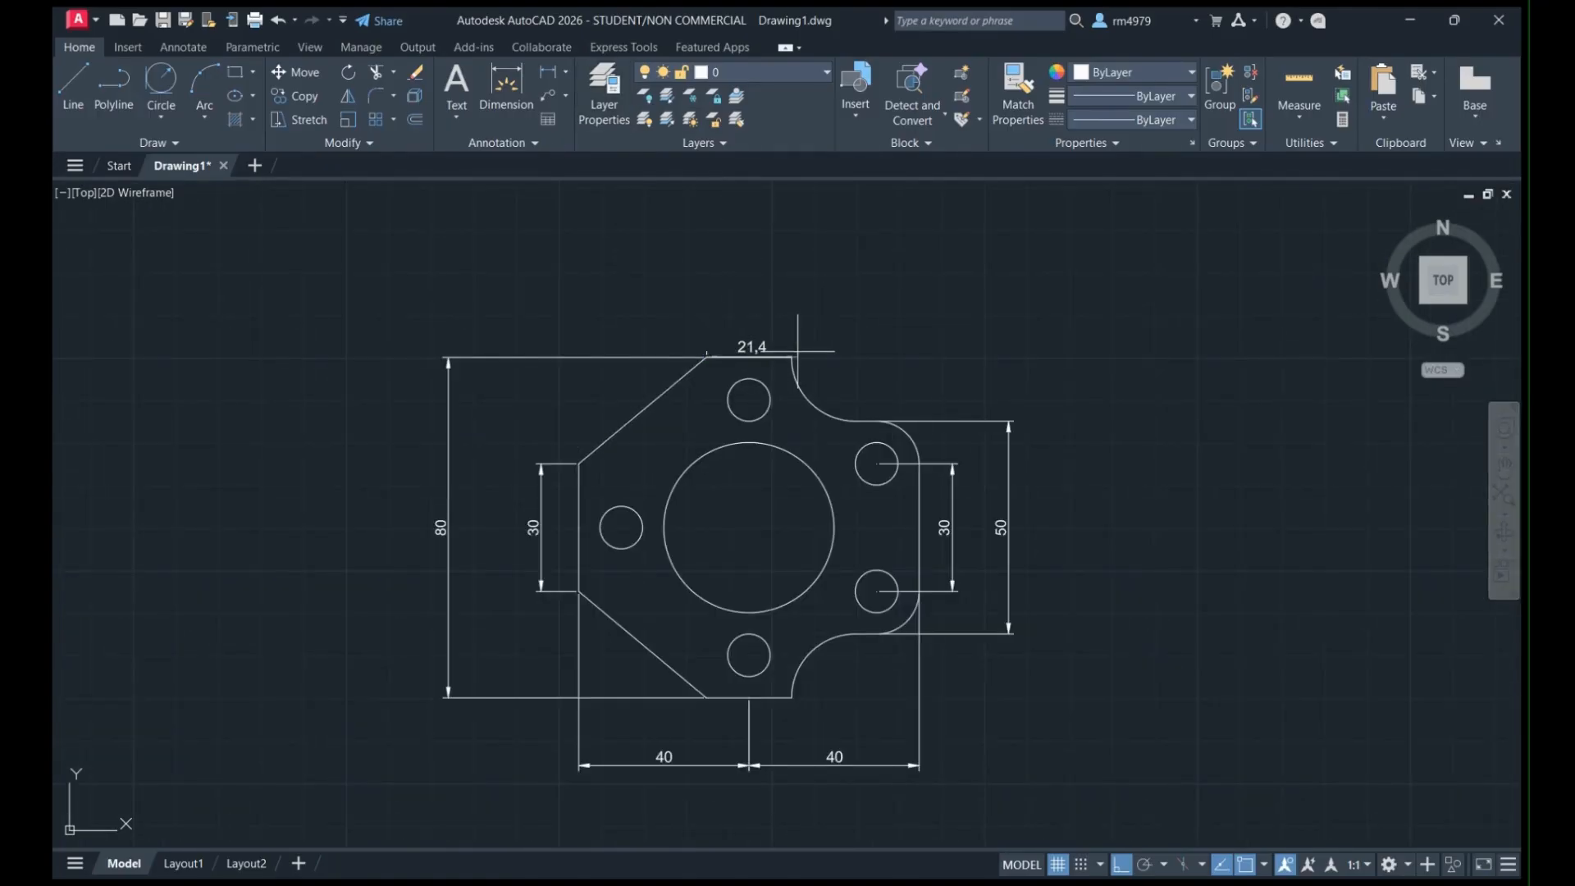
left_click(749, 289)
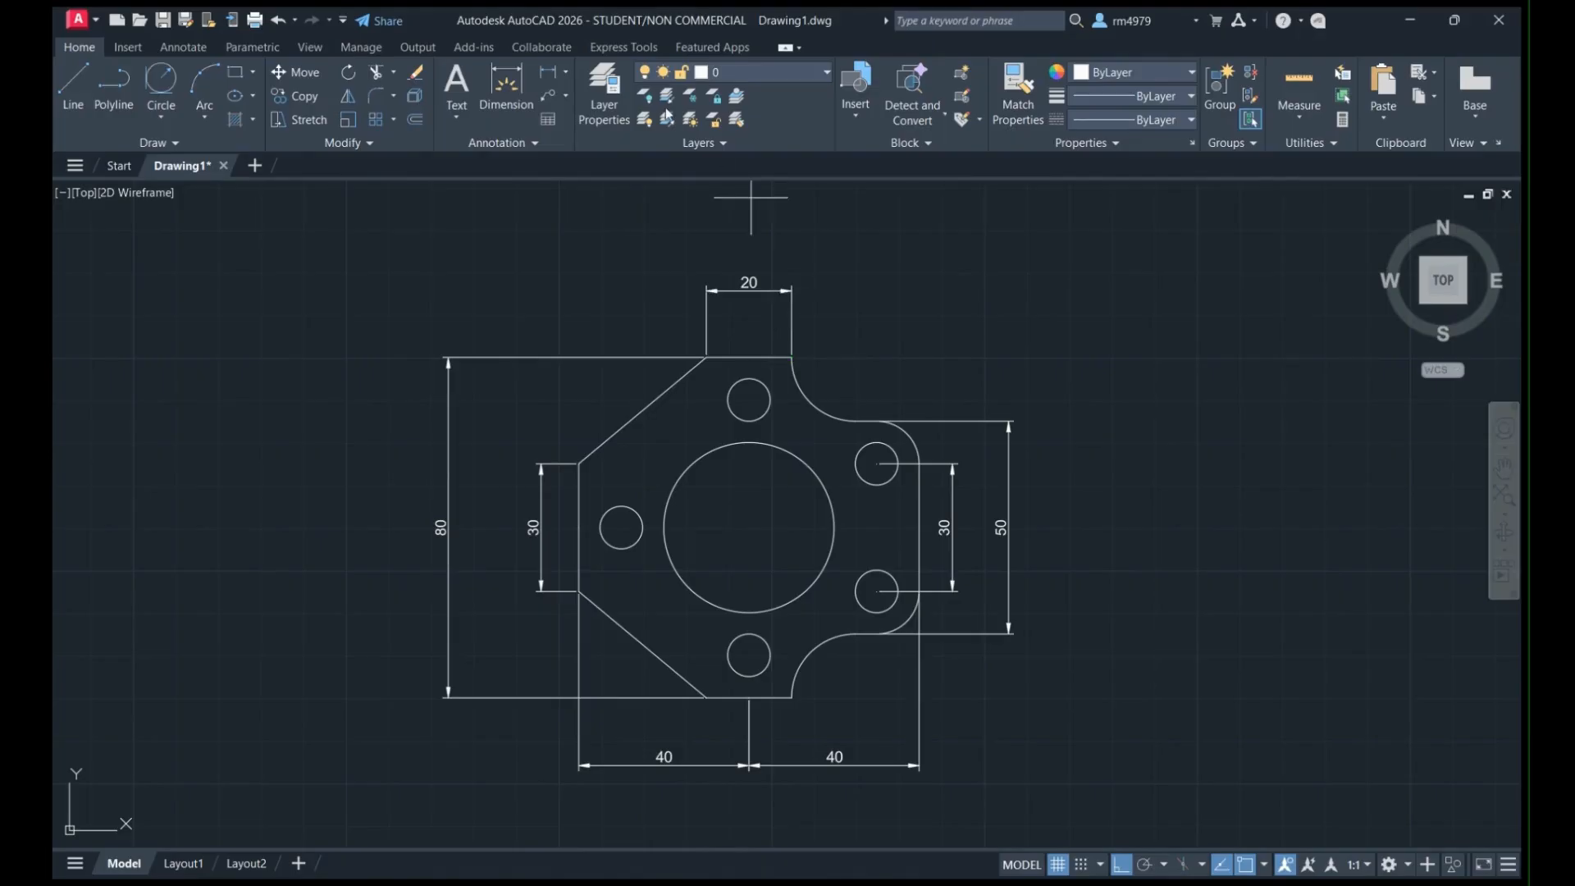
left_click(793, 351)
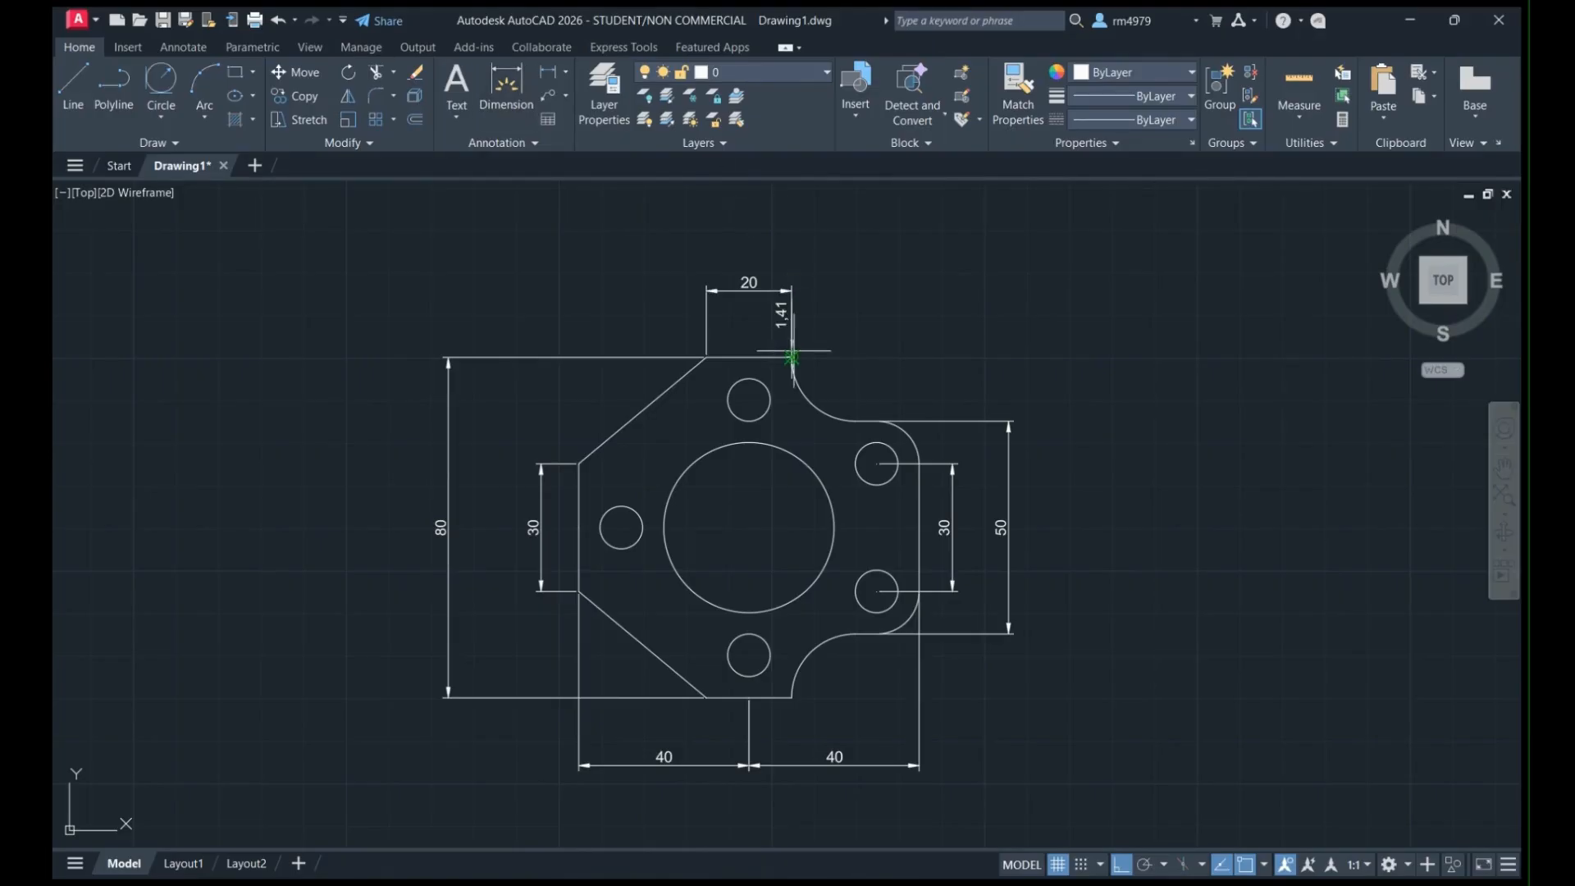
left_click(920, 463)
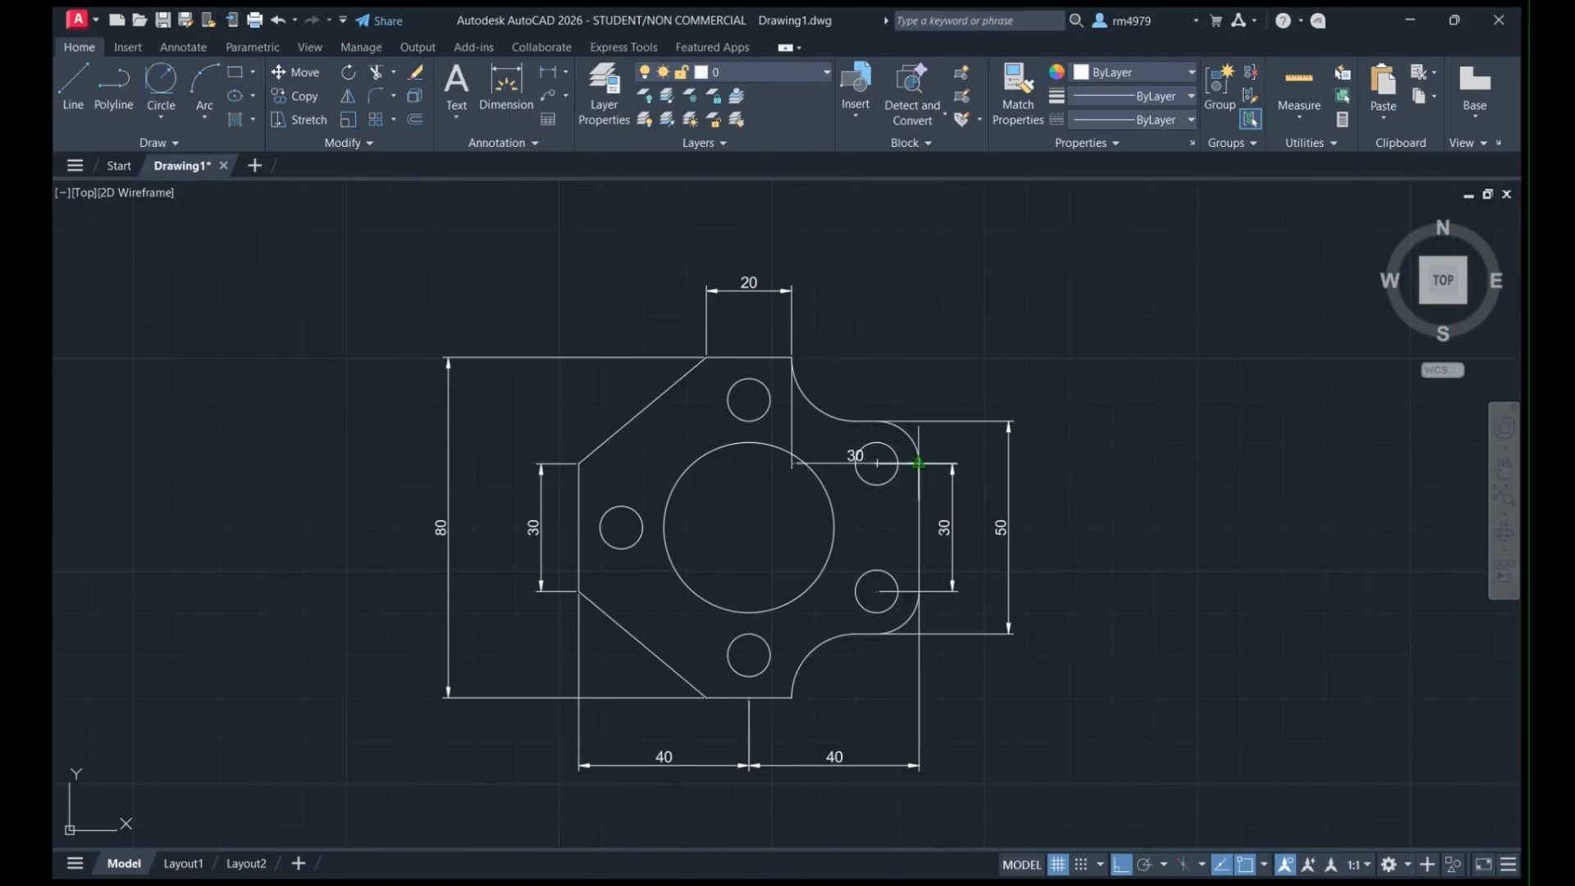
left_click(871, 292)
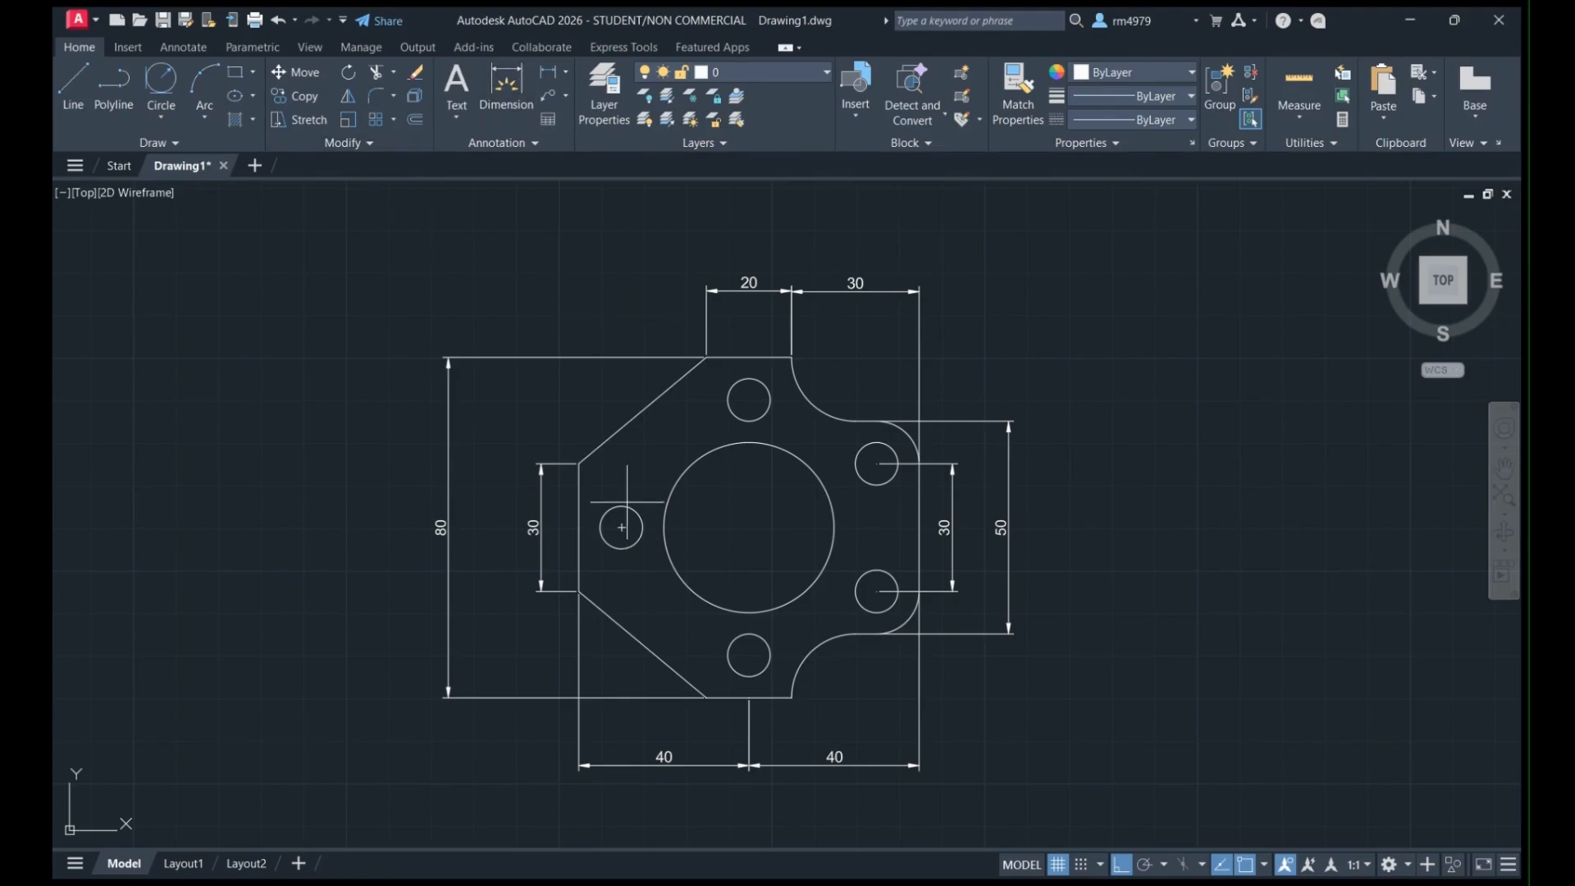
Dimension the horizontal distance from the left small hole's centre to the plate's left edge, placed above the plate.
left_click(622, 528)
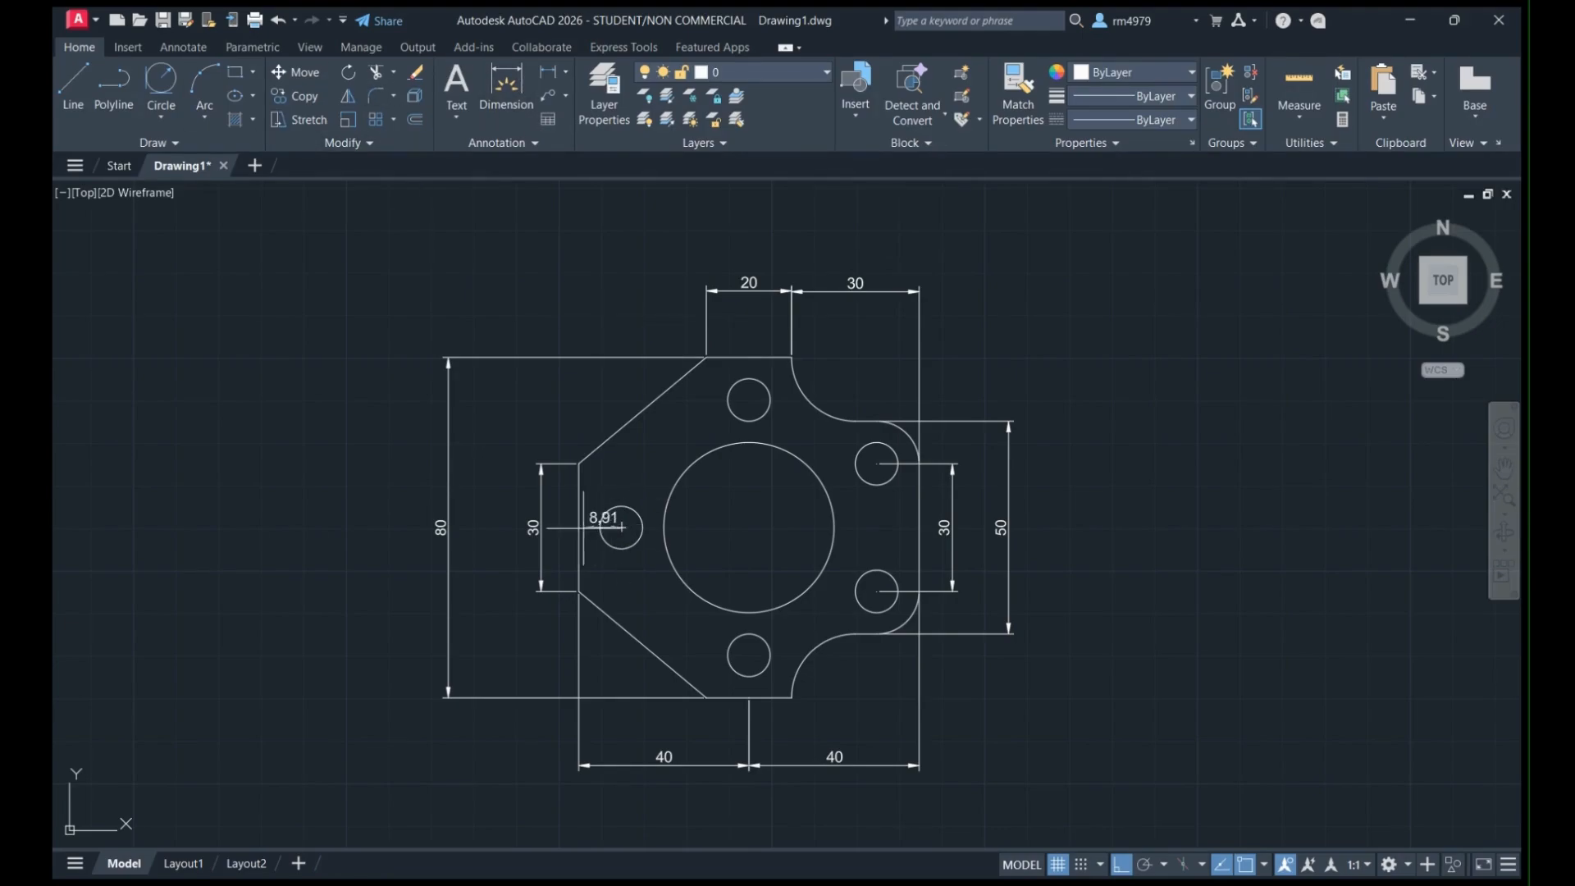
left_click(580, 528)
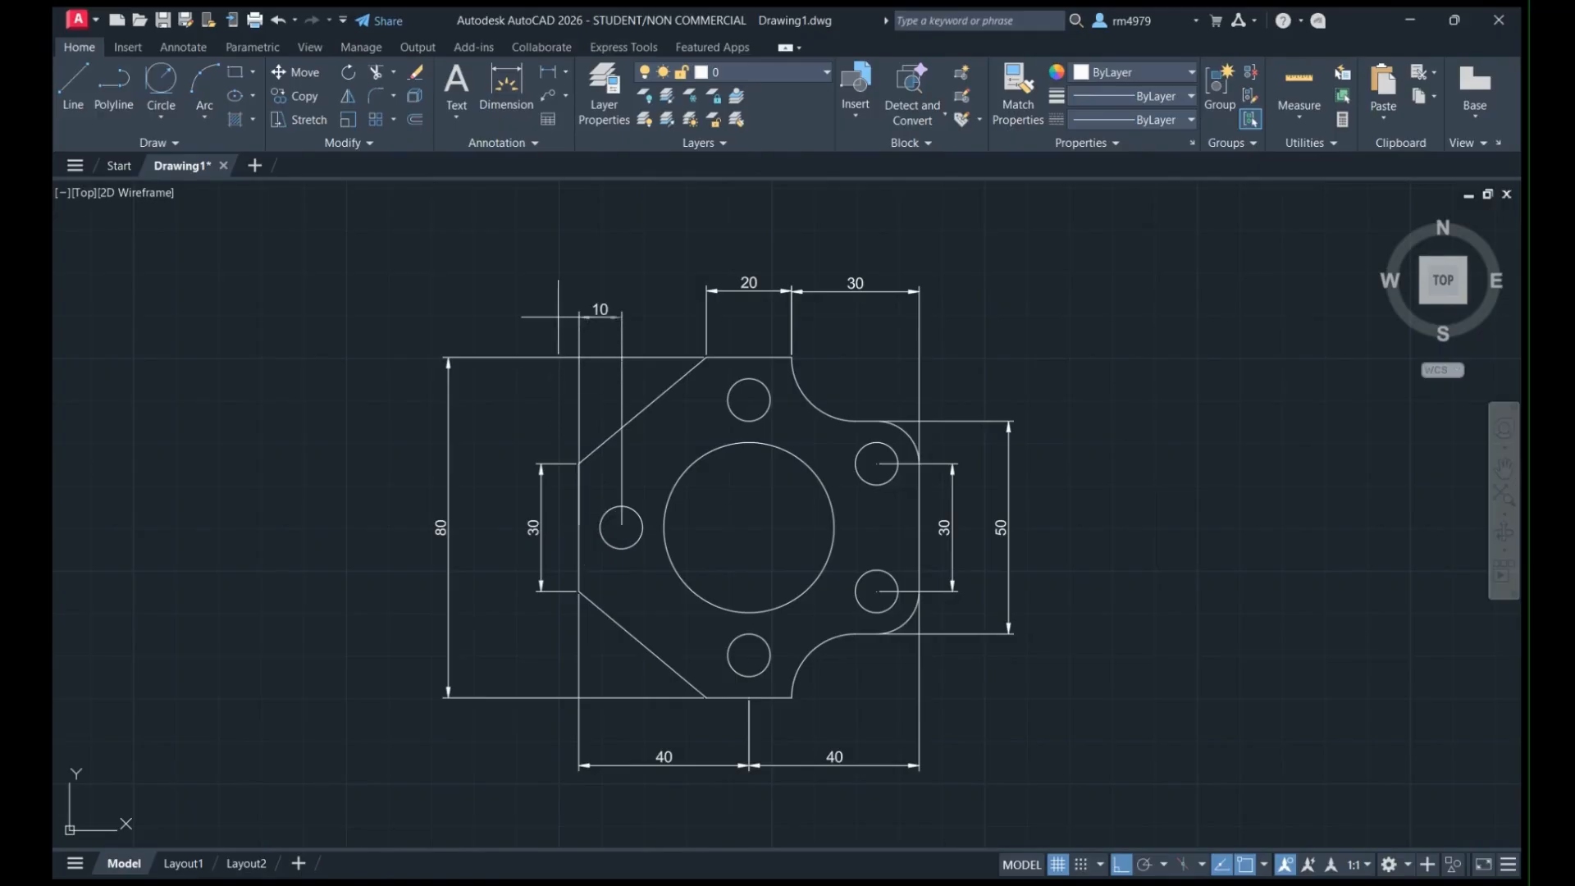
left_click(559, 289)
Add radius dimensions to the upper concave notch and the rounded lower right corner.
scroll(558, 291, "down", 2)
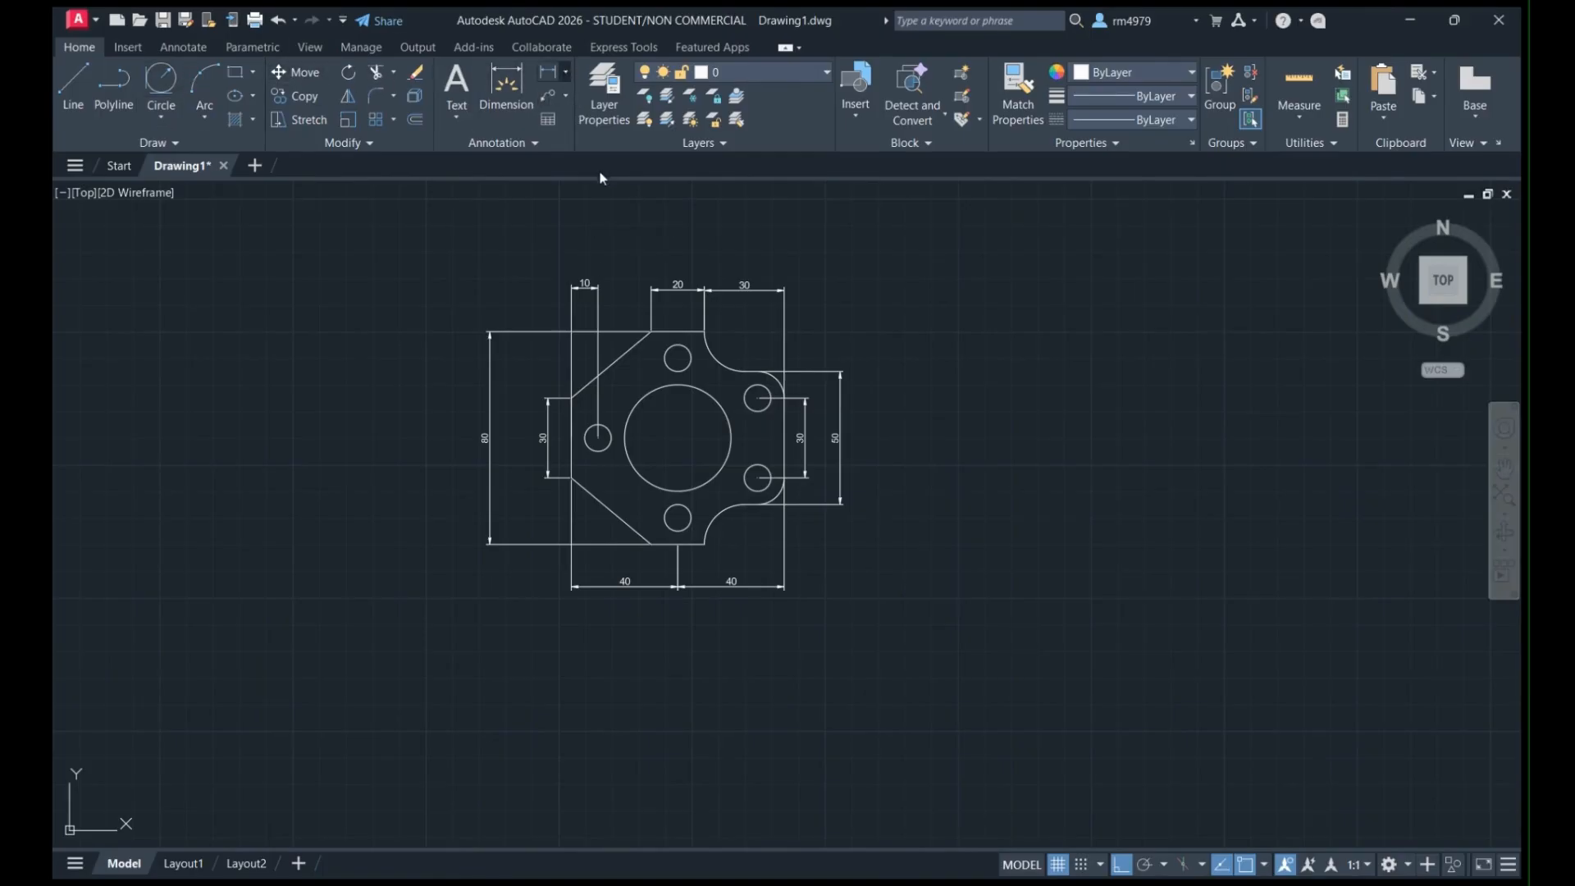
left_click(599, 263)
left_click(713, 352)
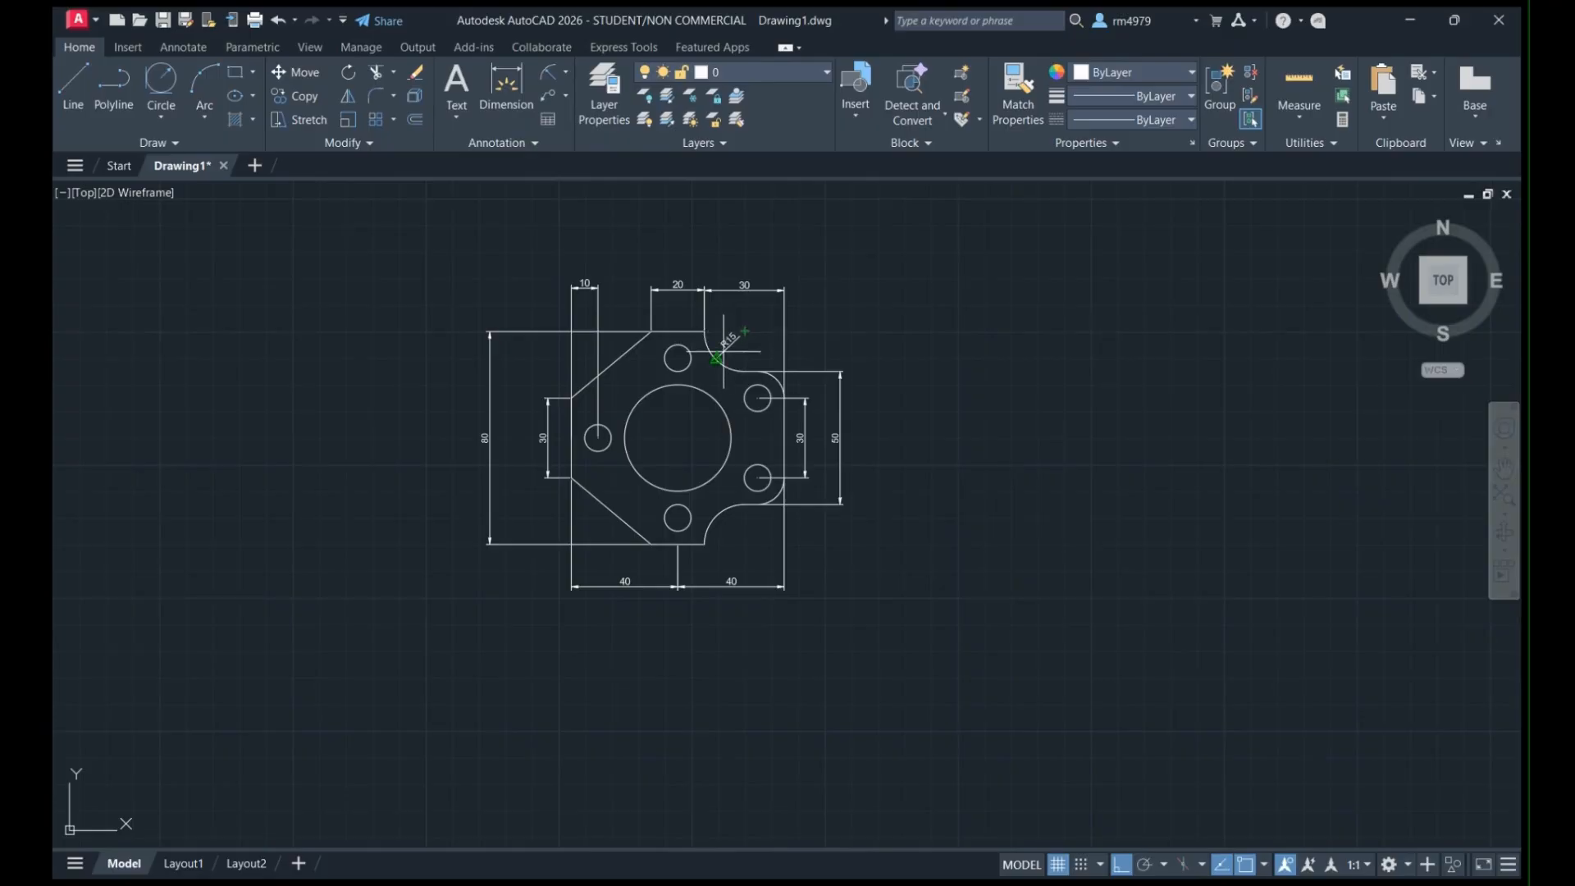
left_click(723, 351)
left_click(777, 494)
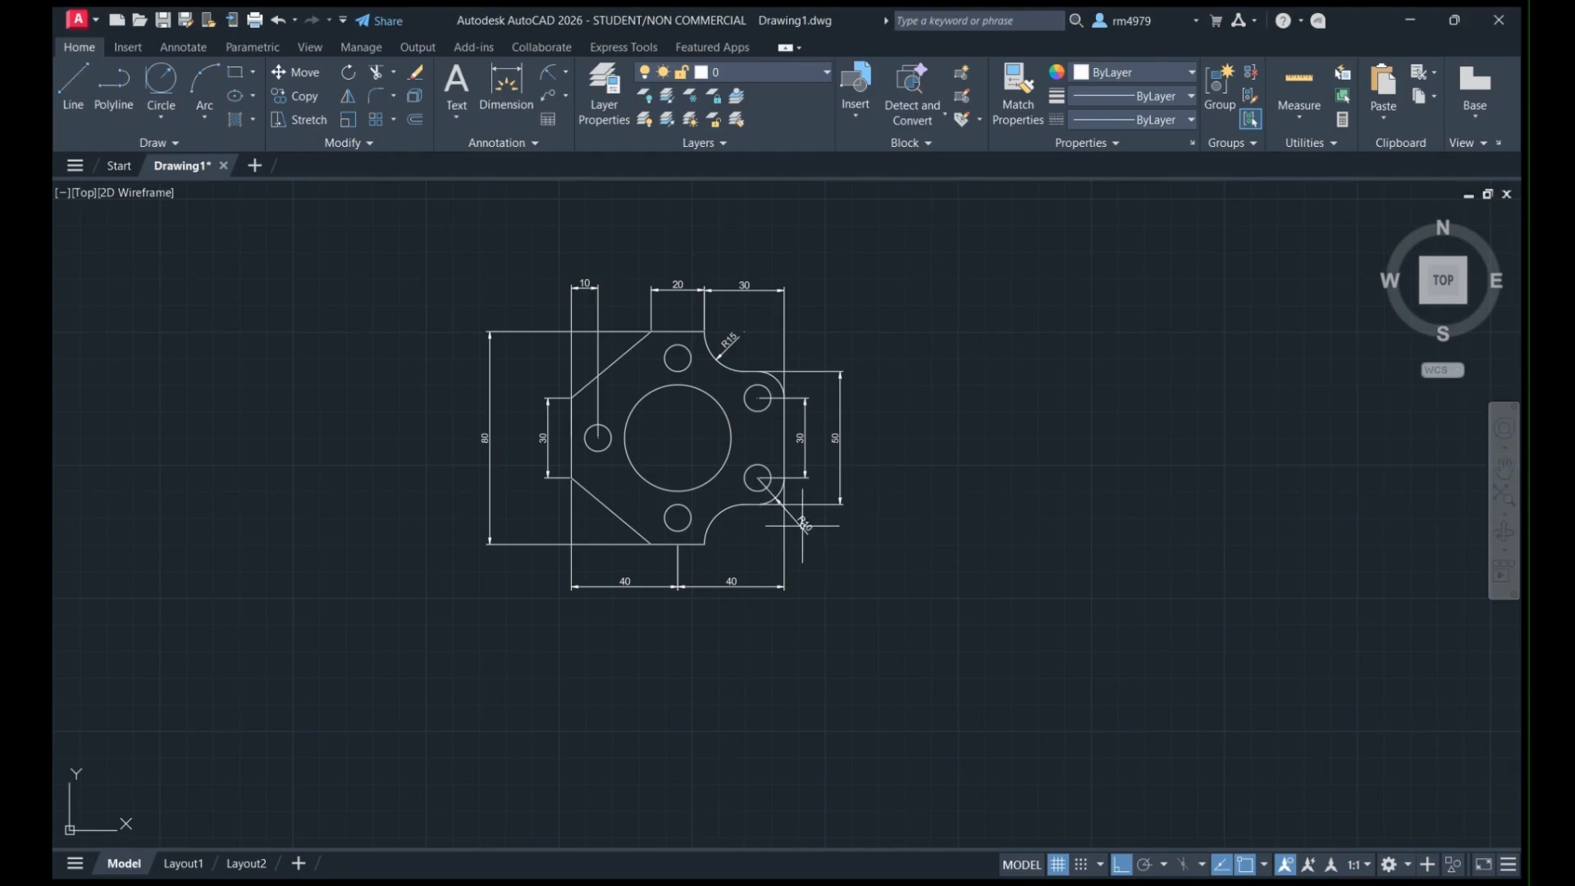
left_click(802, 523)
Add a diameter dimension to the upper right small hole and prefix its text with "5 nos".
left_click(762, 386)
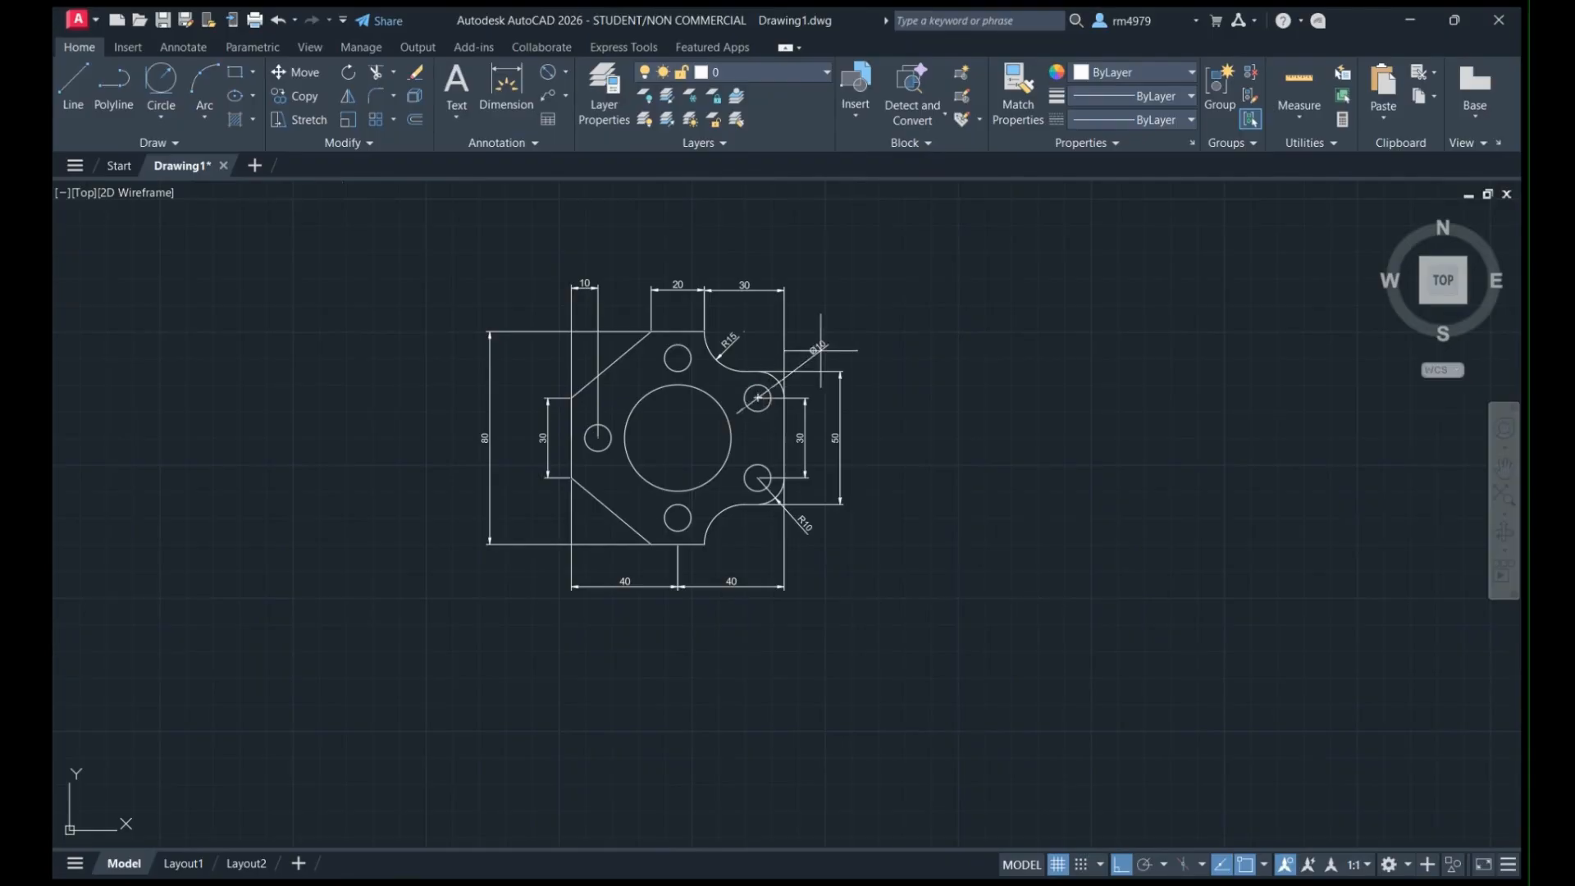
left_click(873, 307)
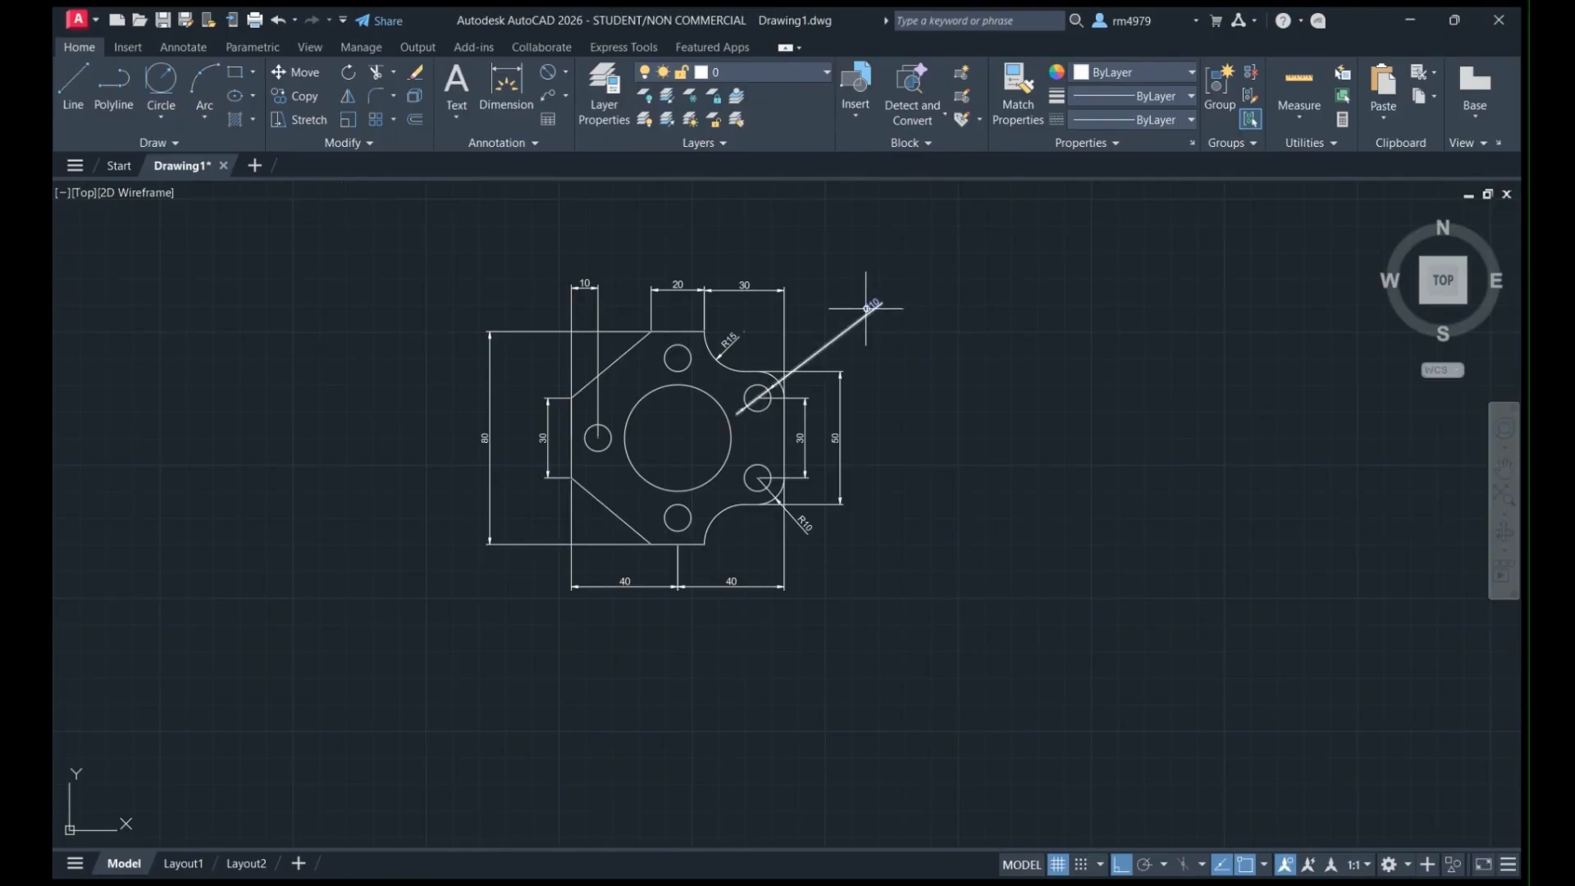
left_click(866, 307)
scroll(866, 307, "up", 8)
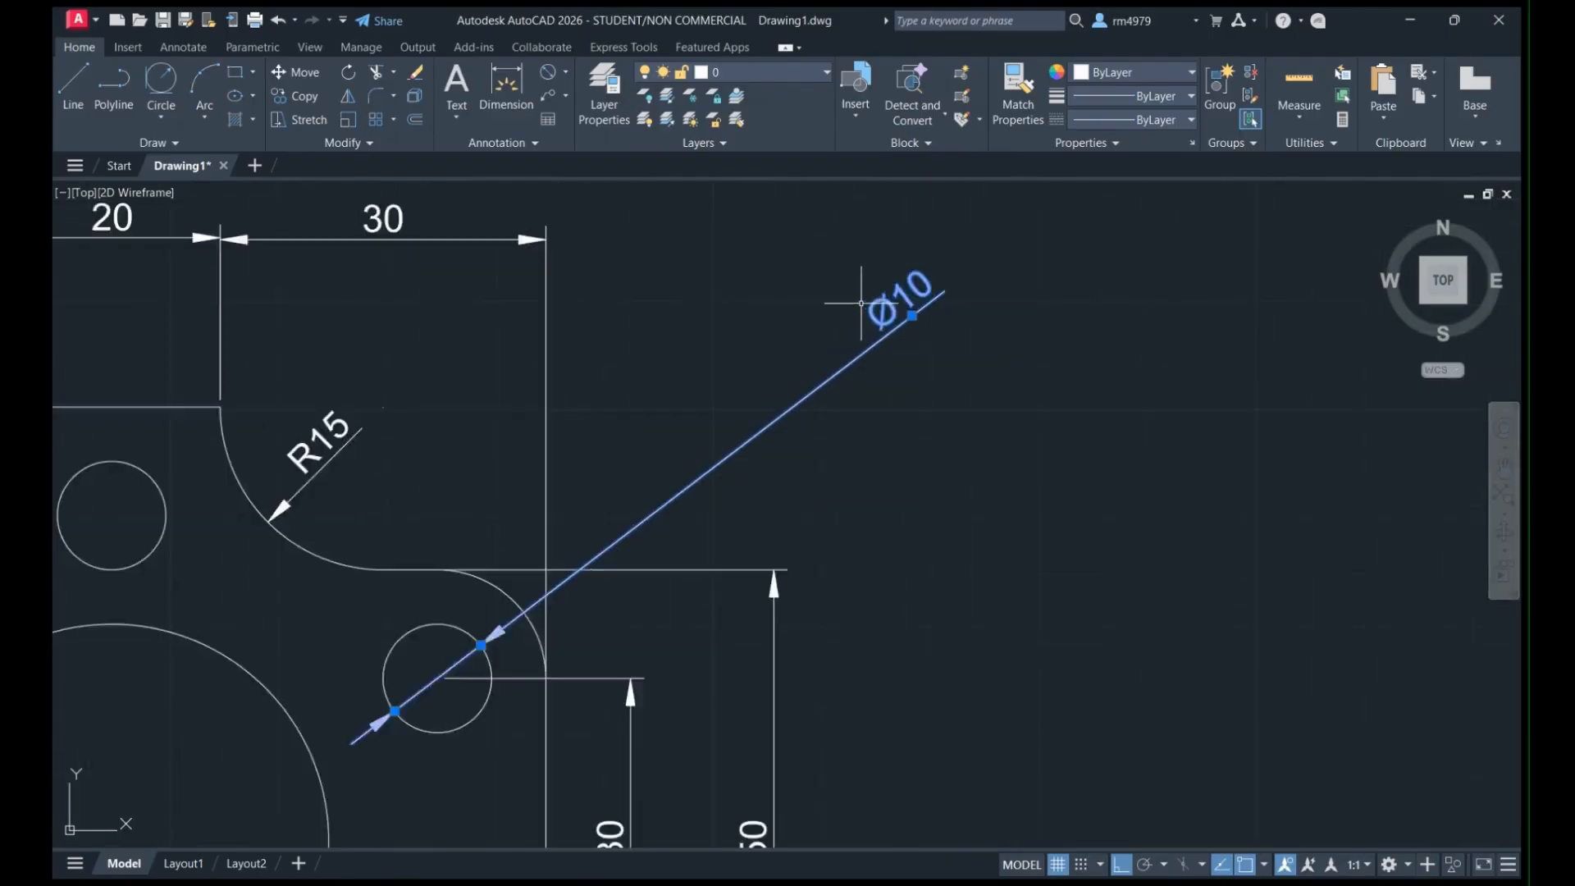
double_click(902, 308)
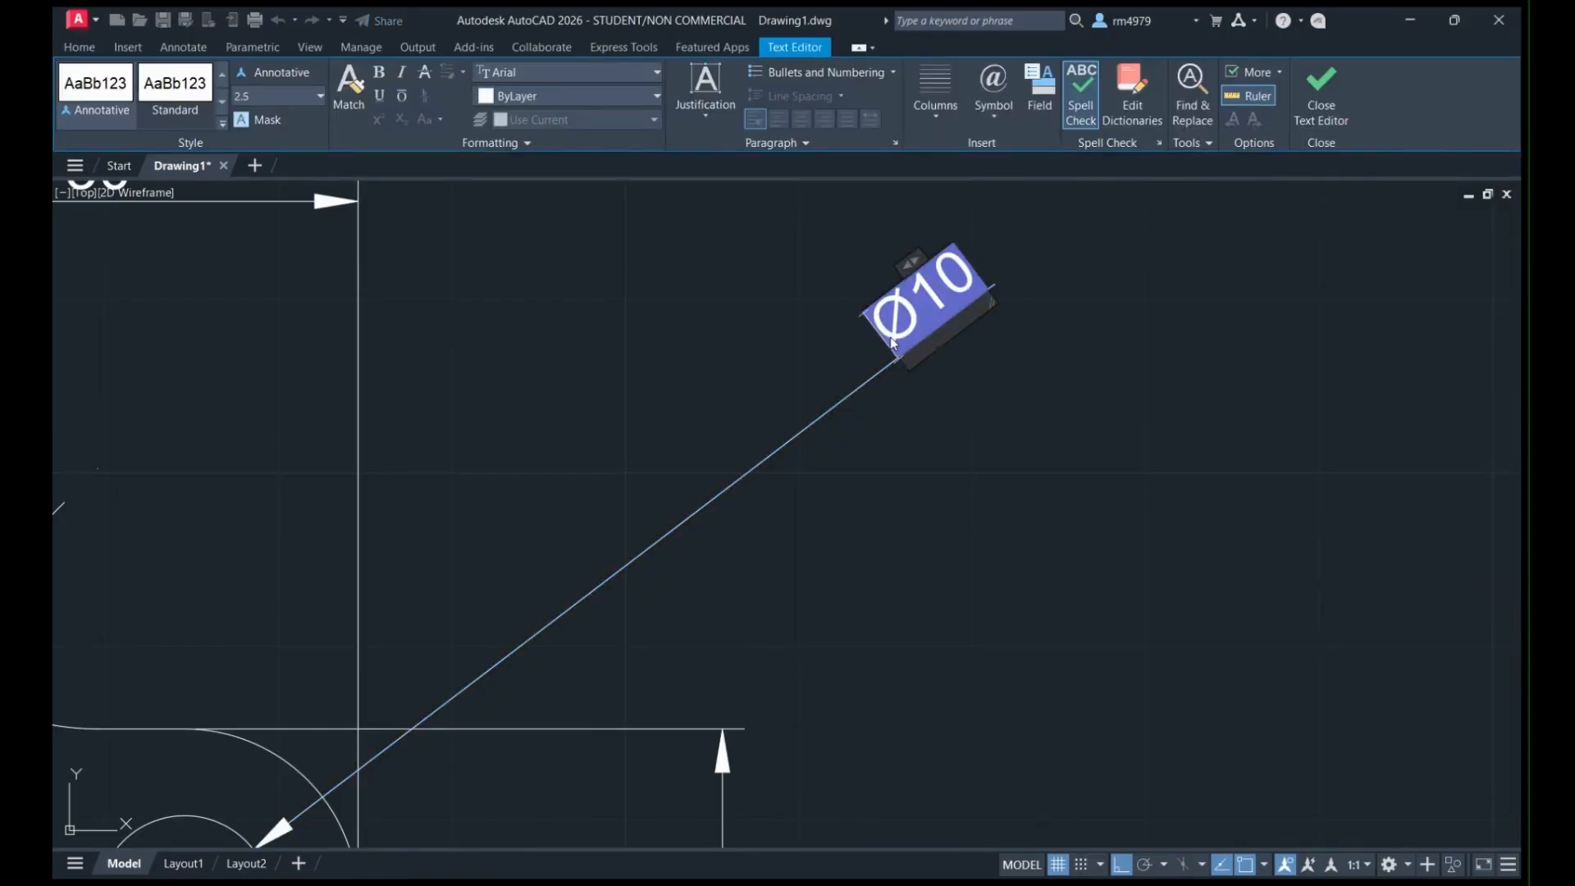
type("5 nos")
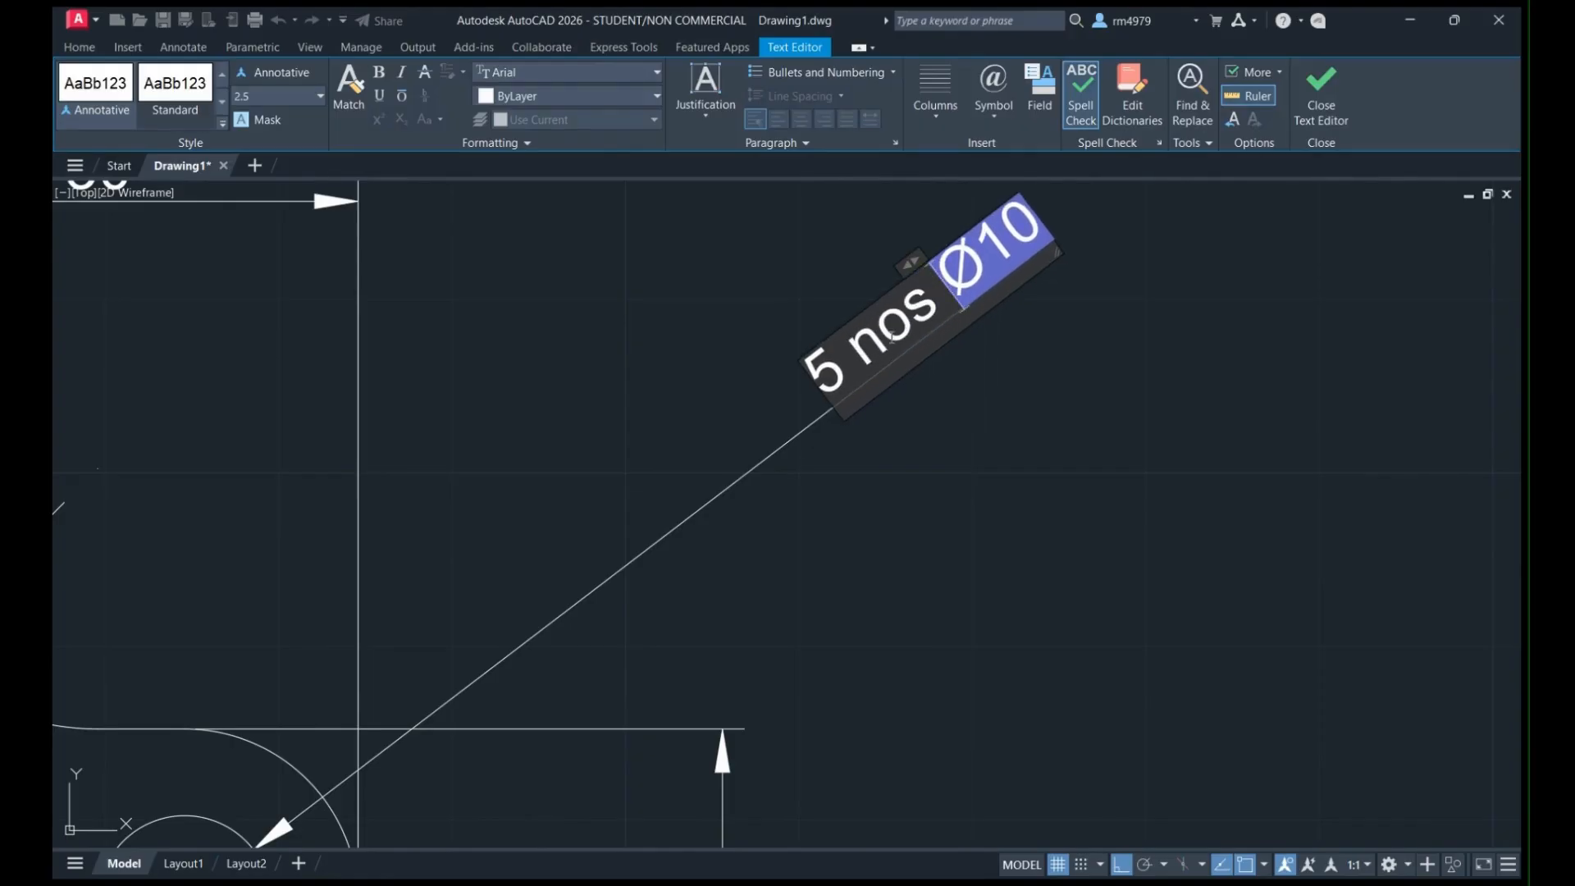
left_click(1247, 461)
scroll(1223, 460, "down", 8)
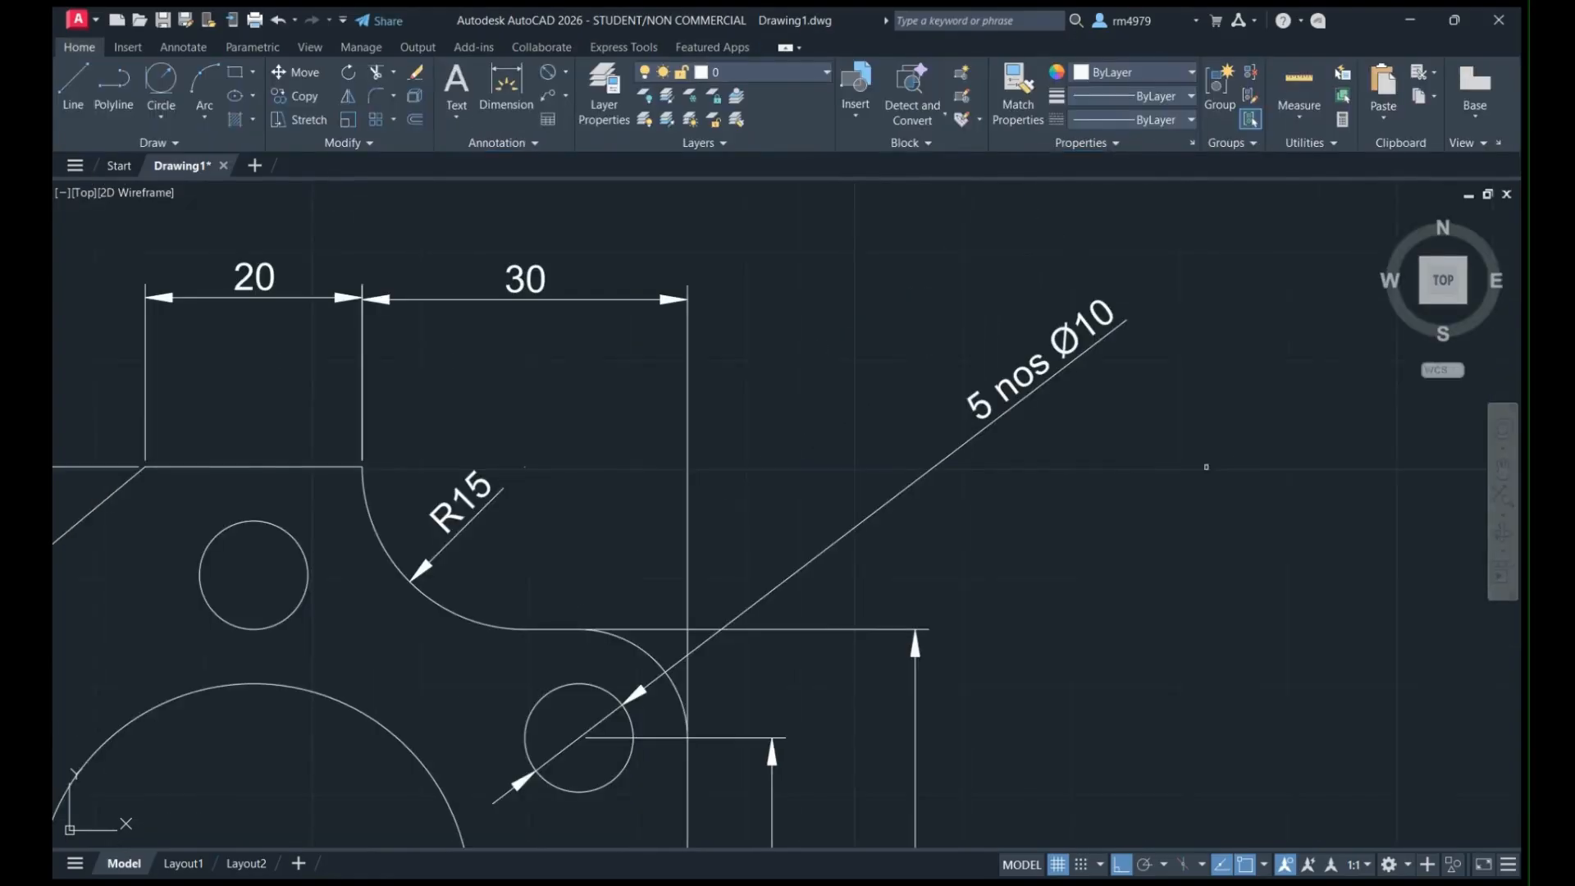
Add a diameter dimension to the large central circle, with its text outside the plate beyond the lower left cut corner.
scroll(828, 593, "up", 4)
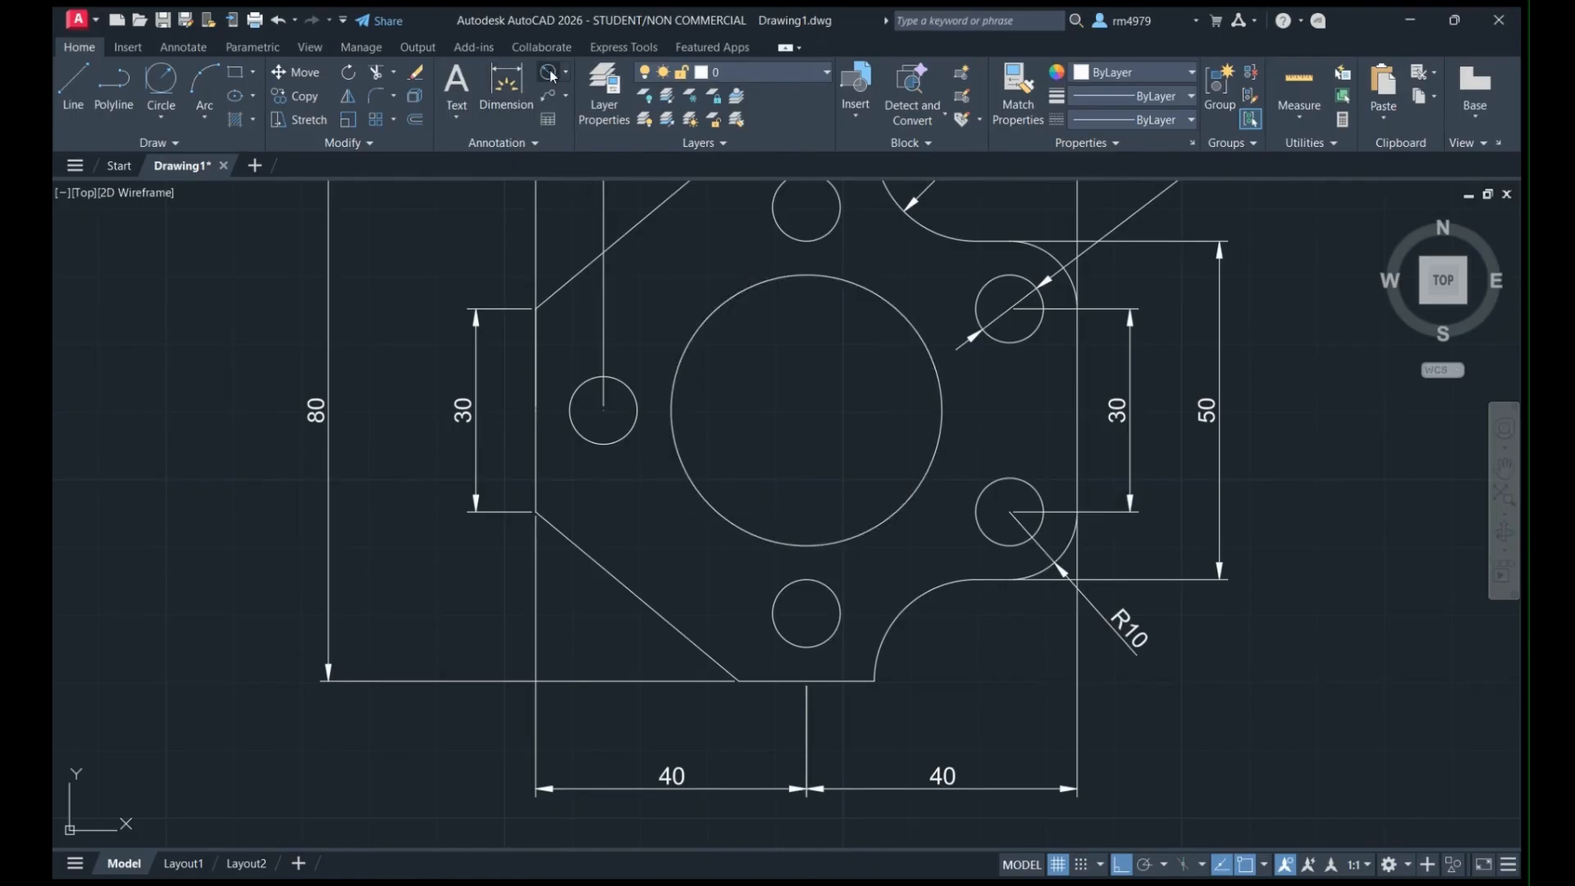
left_click(711, 507)
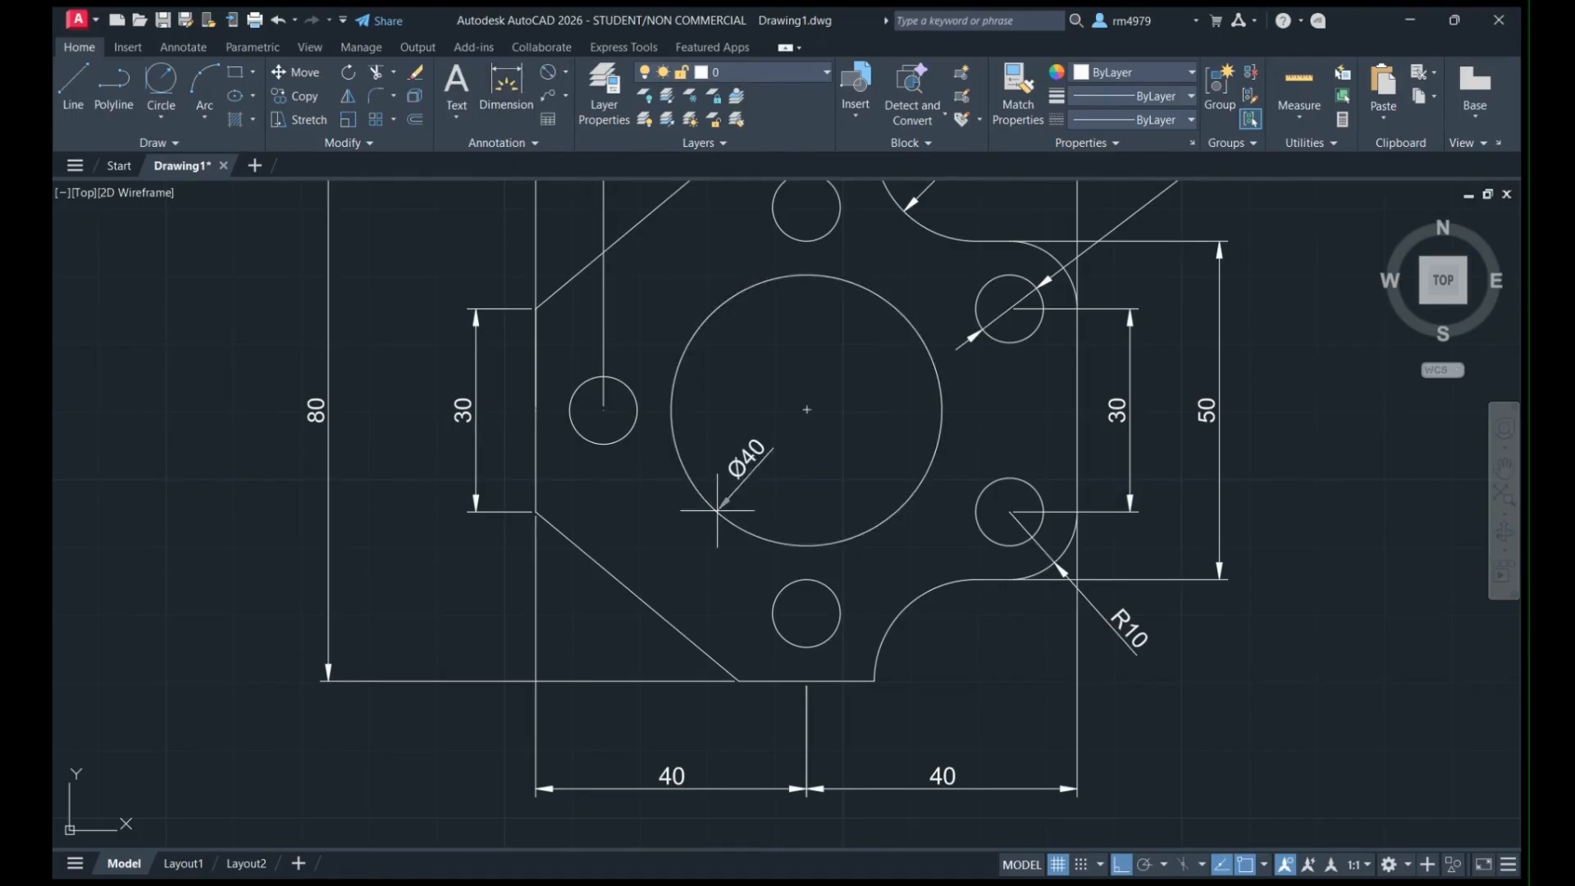
left_click(432, 737)
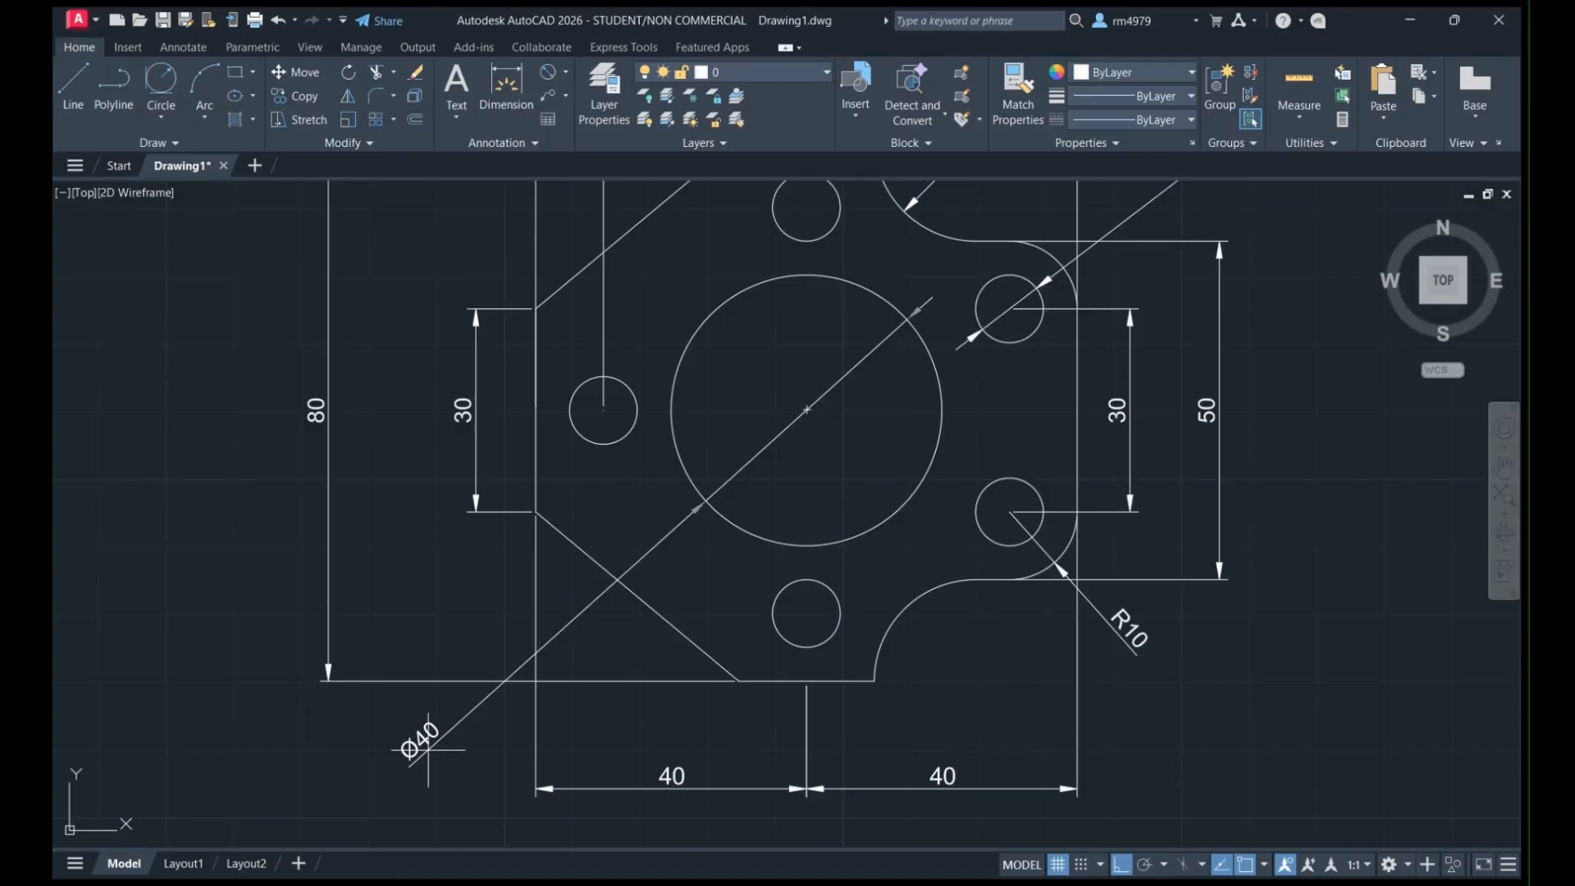
Examine the whole dimensioned plate, up close and in overview, for dimensions that are still missing.
scroll(429, 750, "down", 2)
scroll(665, 749, "down", 2)
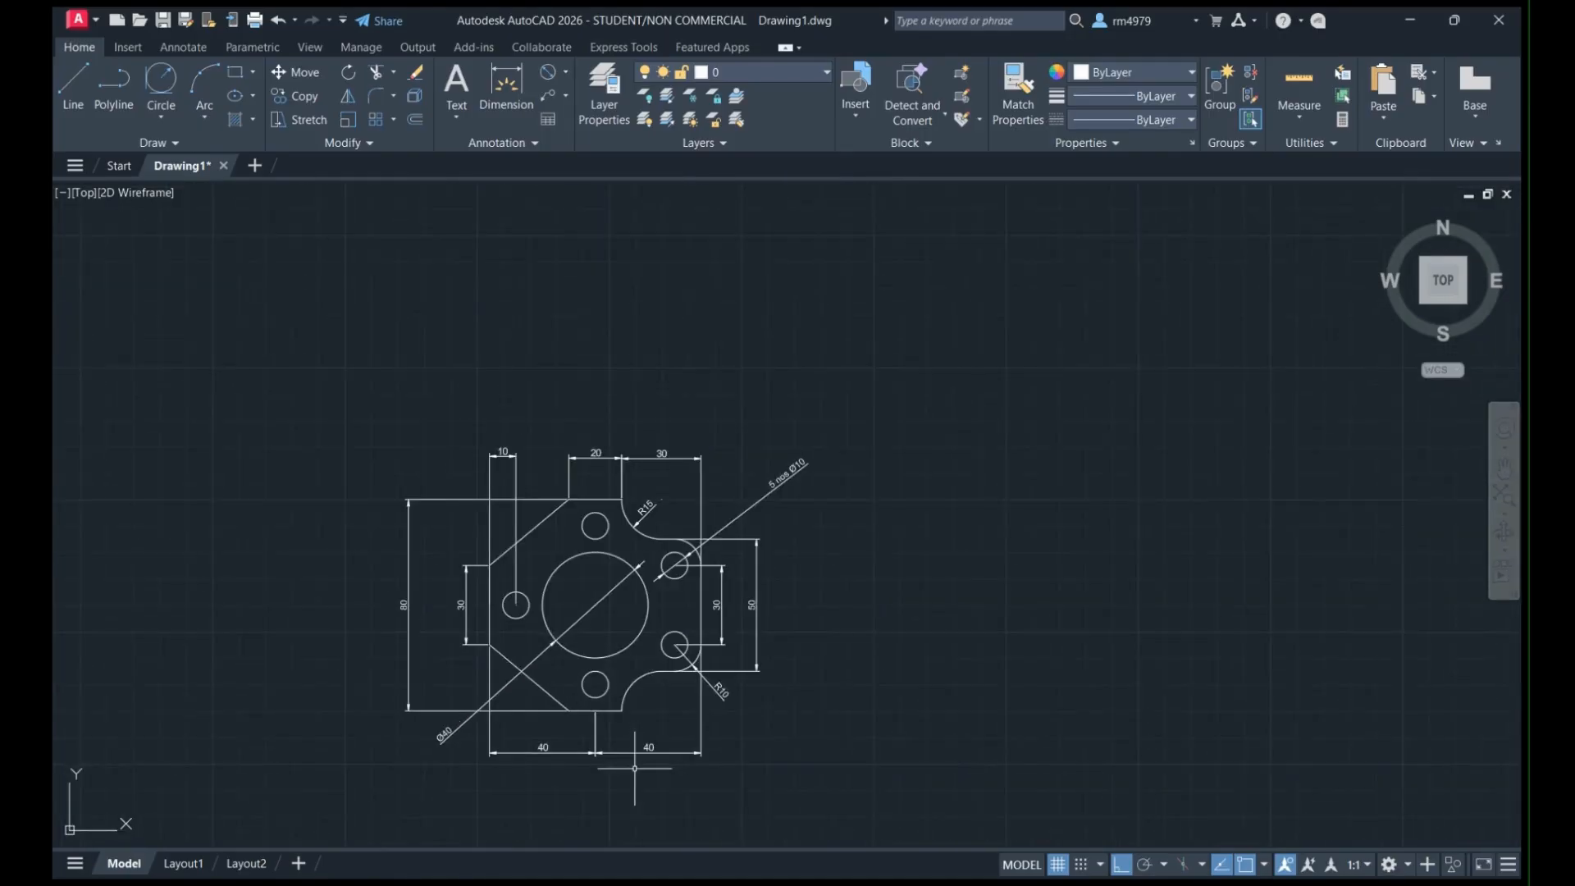
scroll(608, 756, "up", 2)
scroll(586, 733, "down", 2)
scroll(457, 721, "up", 4)
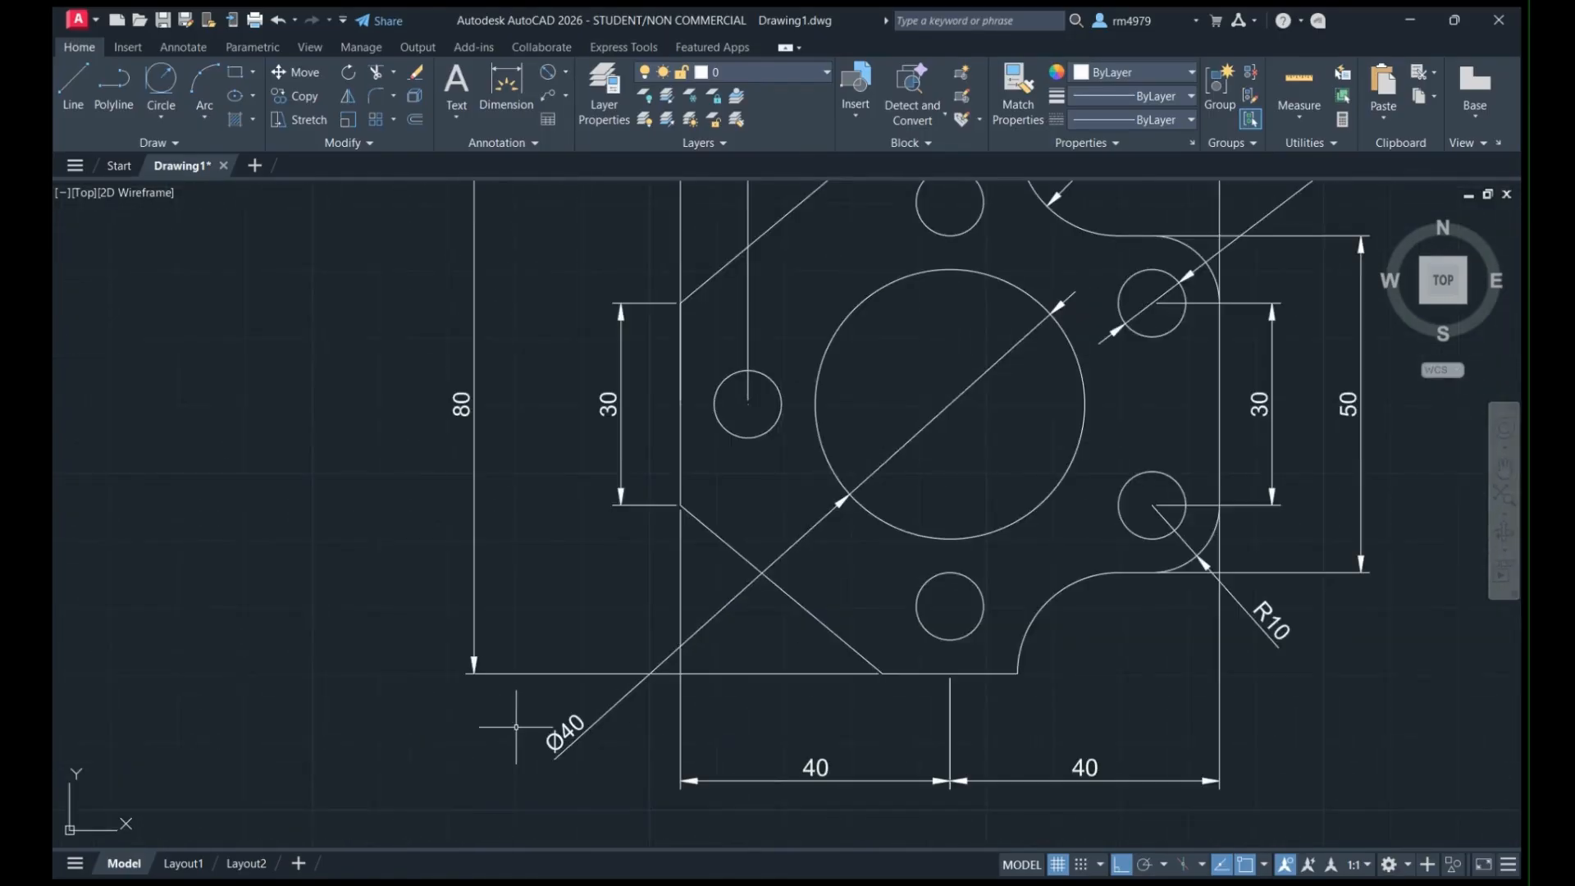
scroll(492, 727, "down", 3)
scroll(508, 734, "up", 3)
scroll(508, 734, "down", 2)
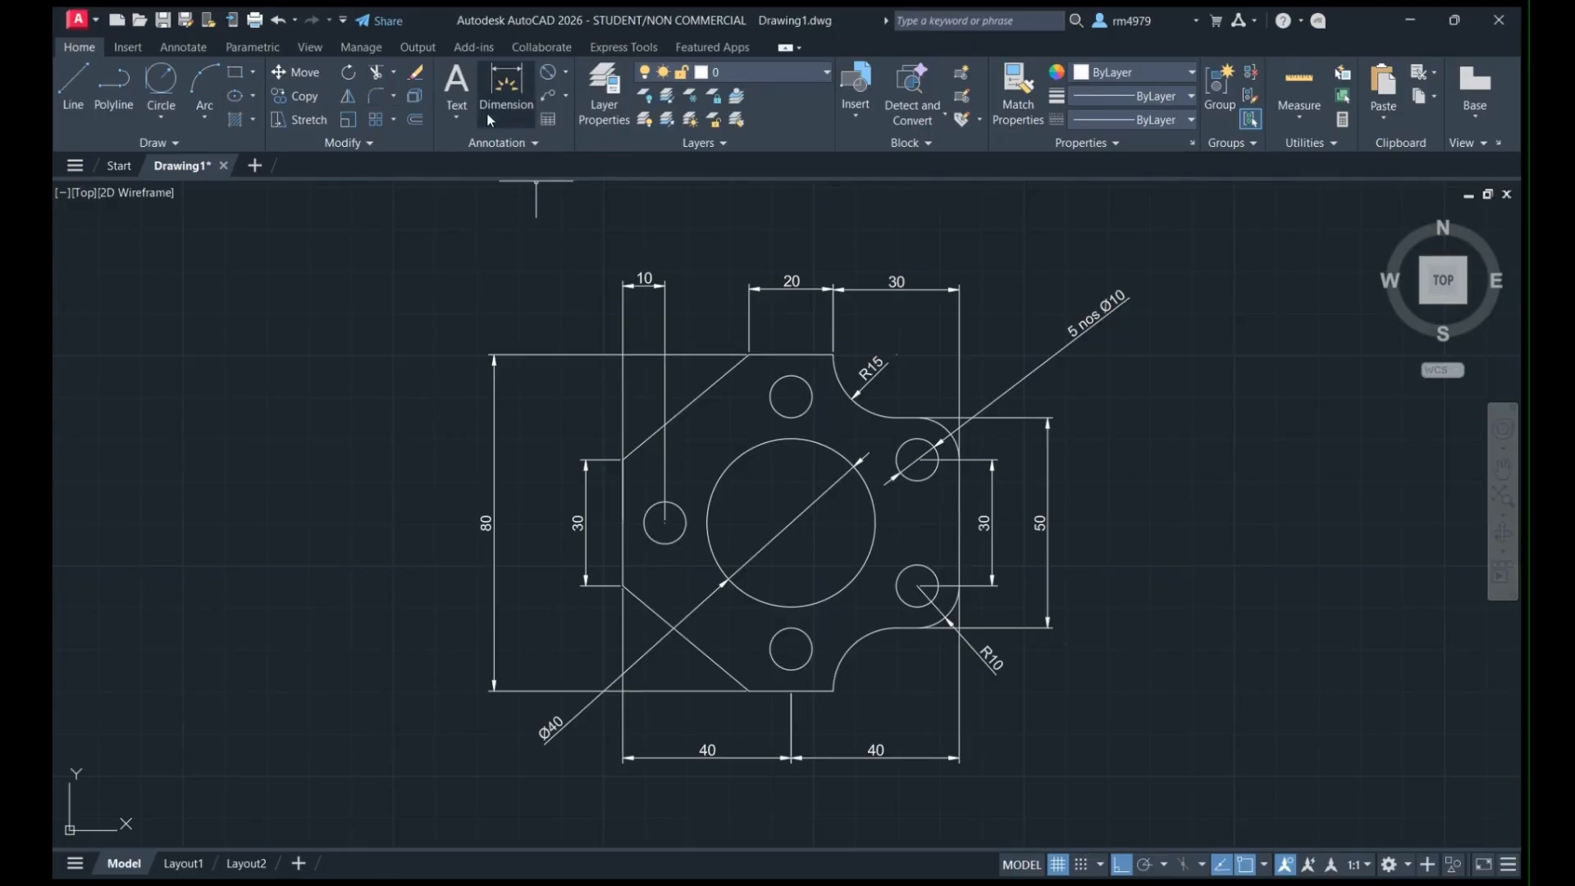
Dimension the vertical distance between points on the lower and upper concave notch arcs, placed between the overall height and left edge dimensions.
left_click(504, 82)
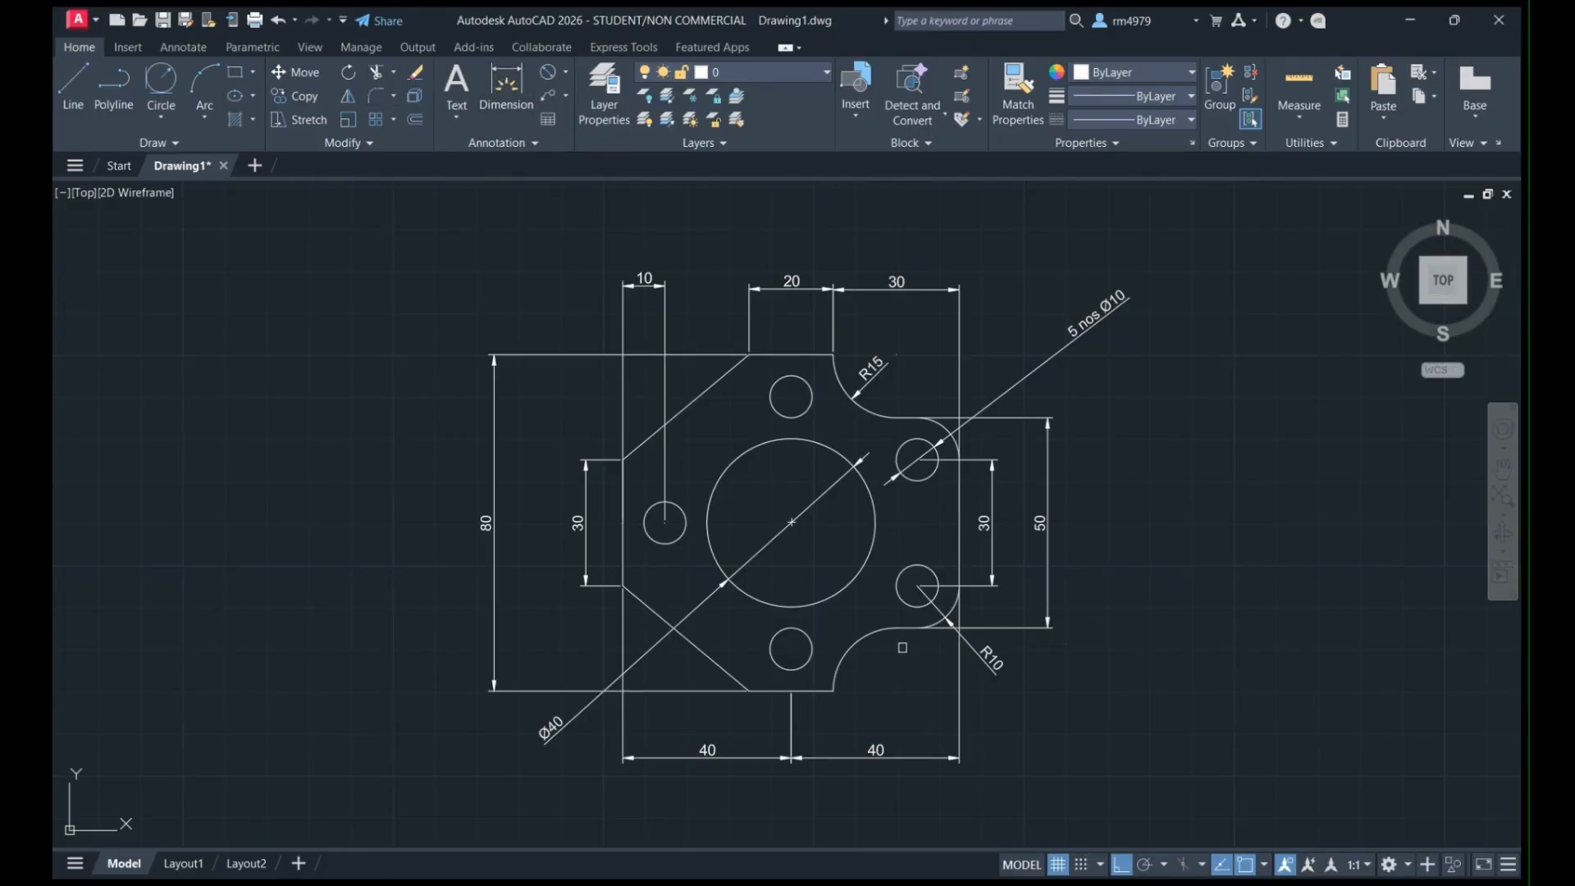
left_click(846, 645)
left_click(852, 397)
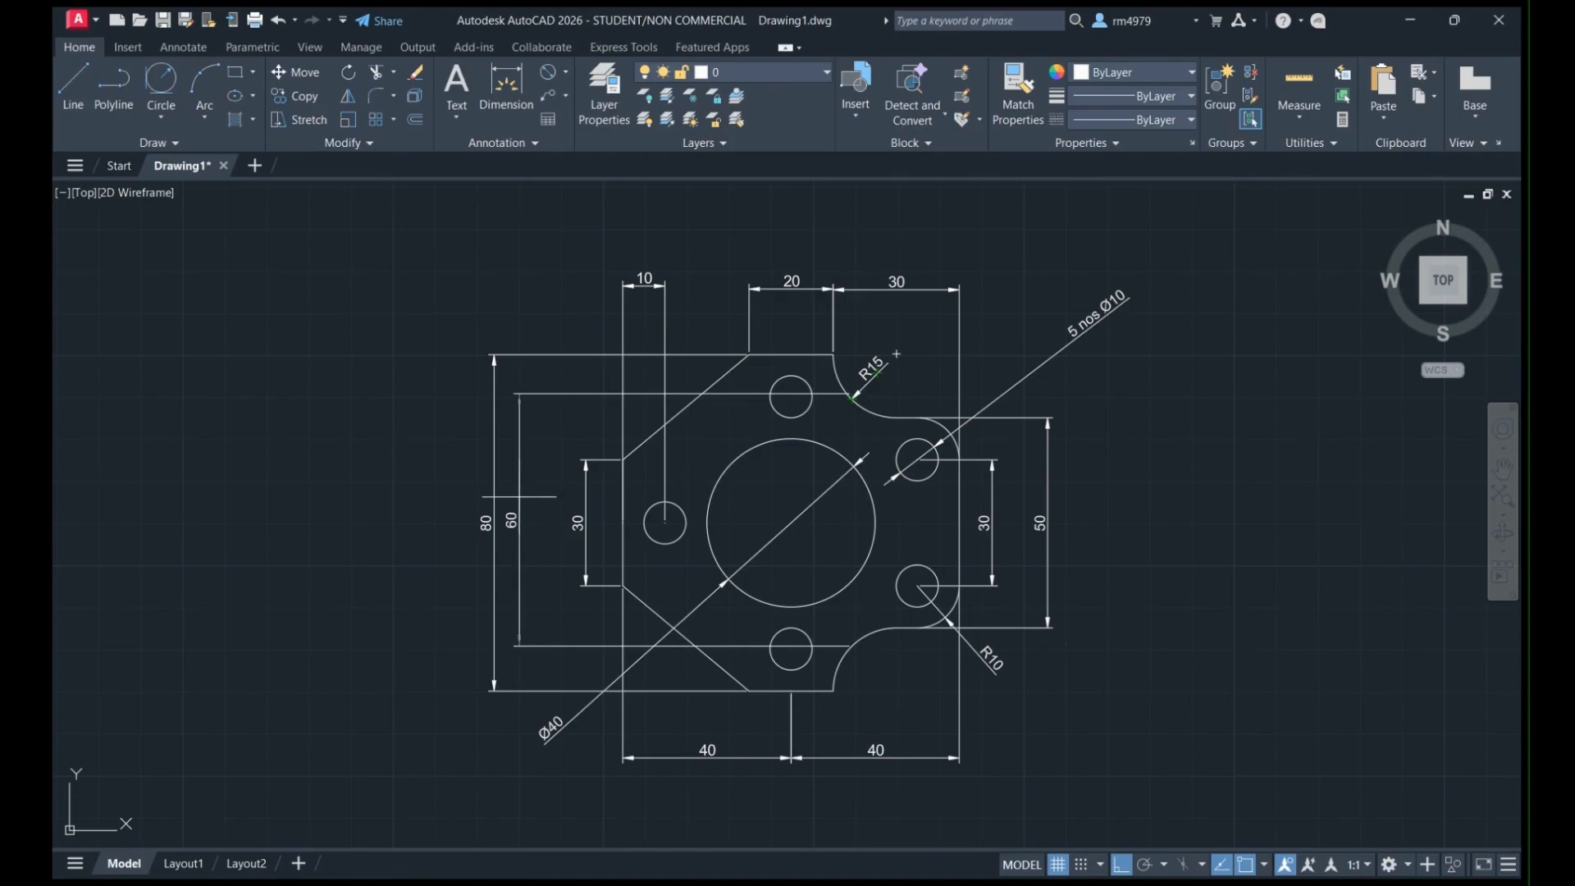
left_click(535, 498)
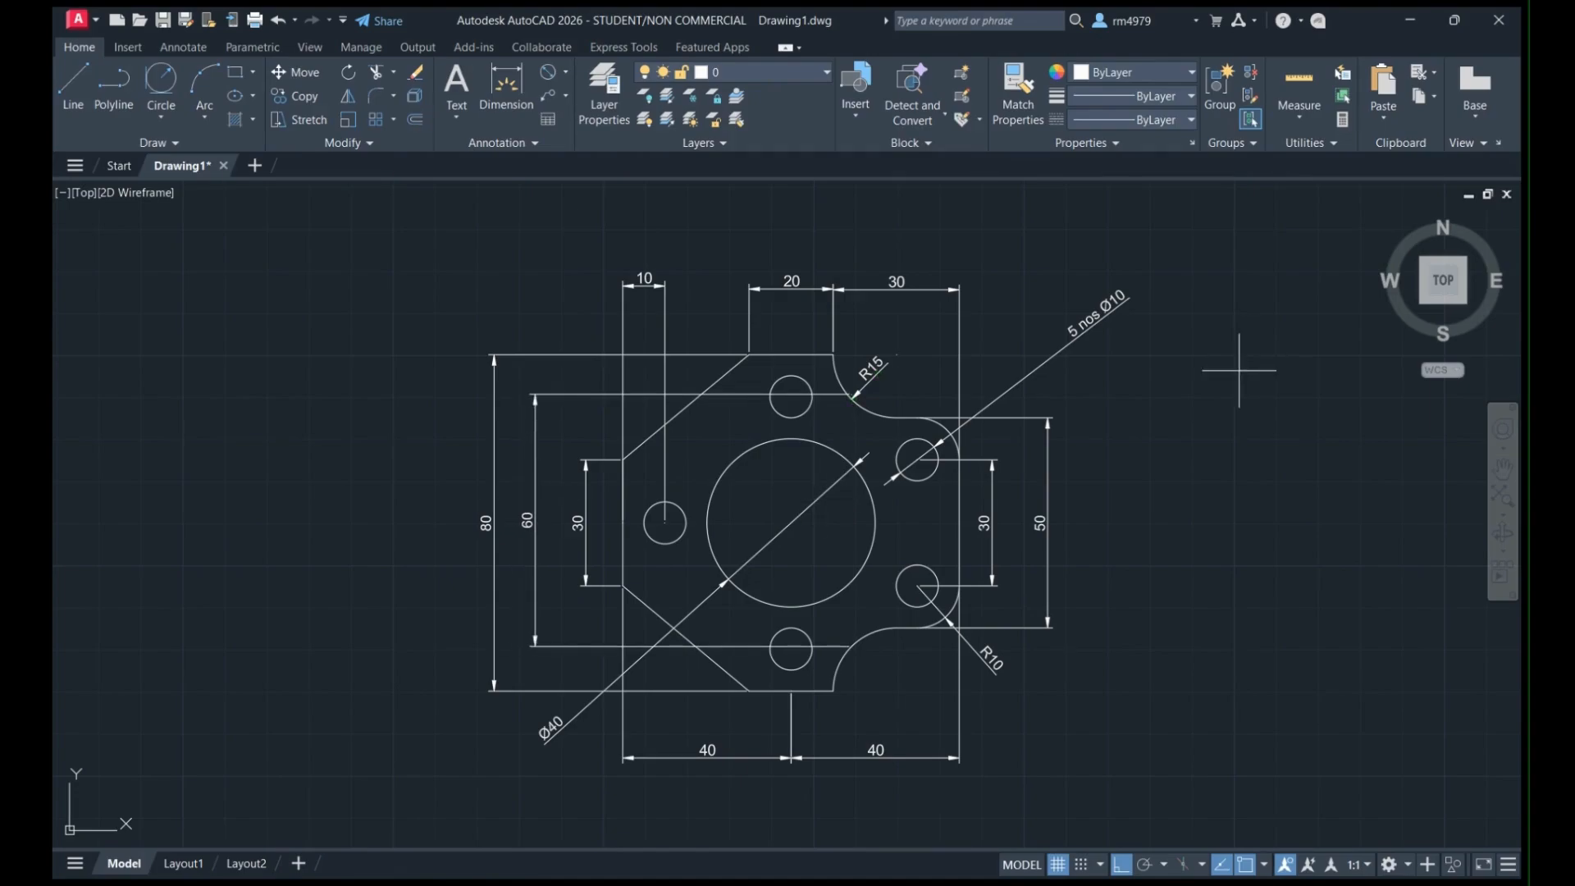
scroll(1254, 473, "down", 2)
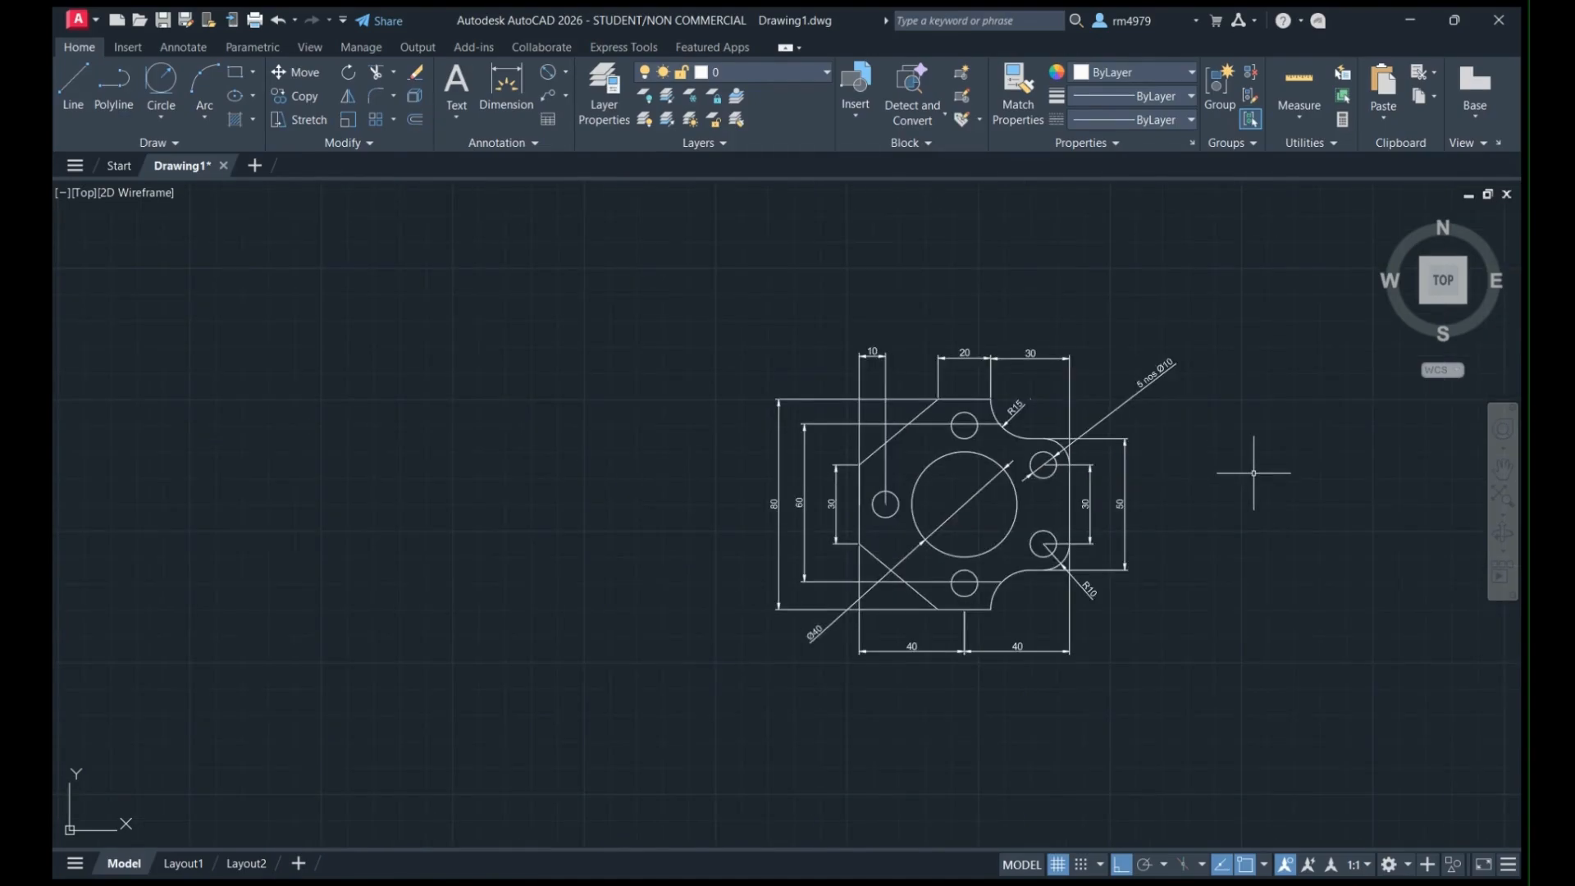